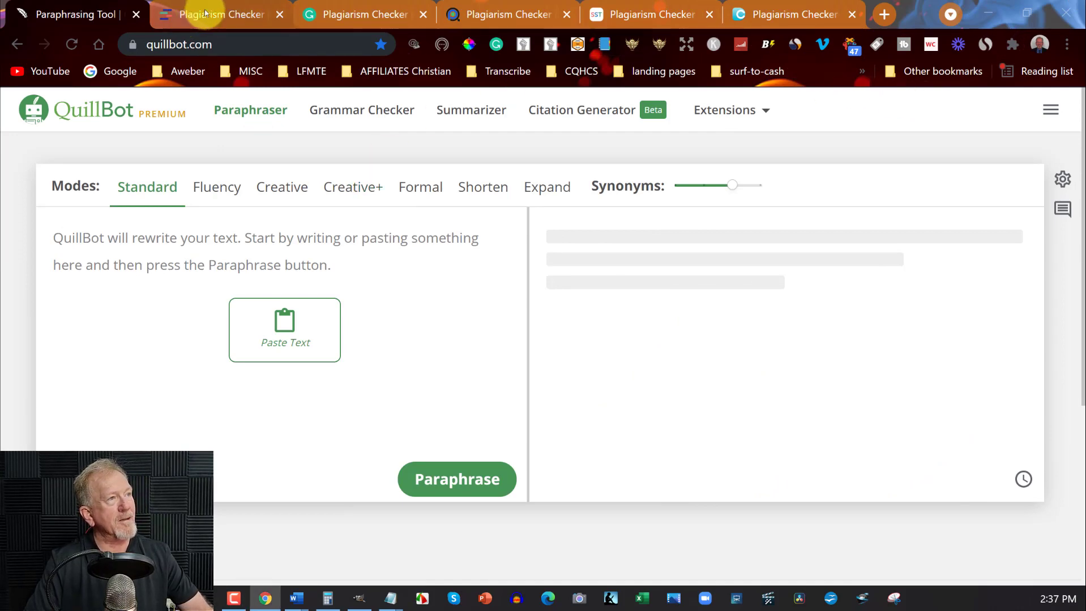
Look over the open plagiarism checker pages: Quetext, Grammarly, Plagiarism Detector, SmallSEOTools and Duplichecker
click(205, 12)
click(90, 12)
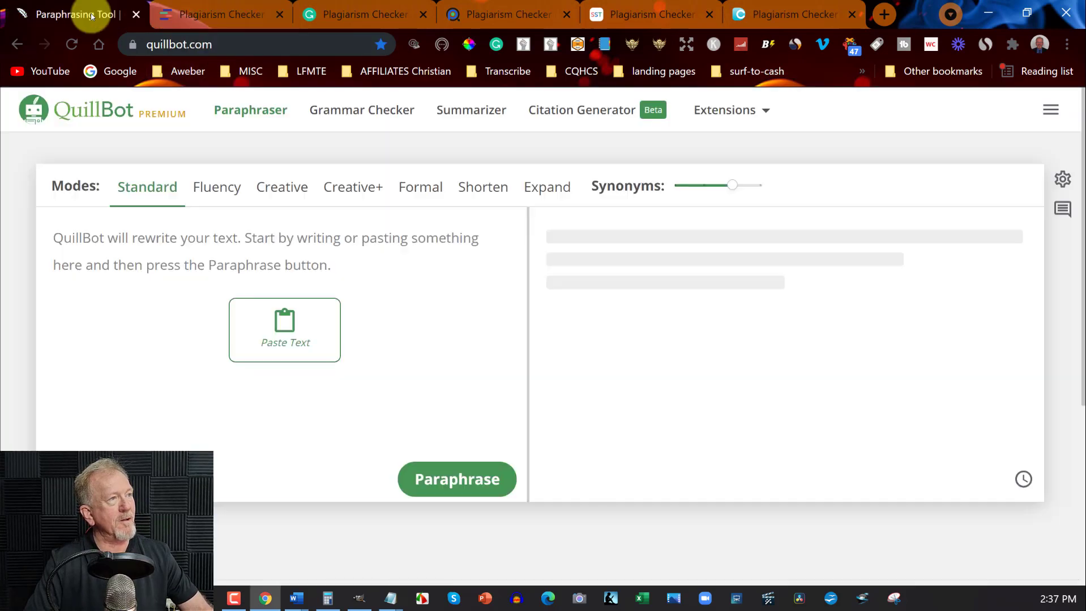
click(211, 9)
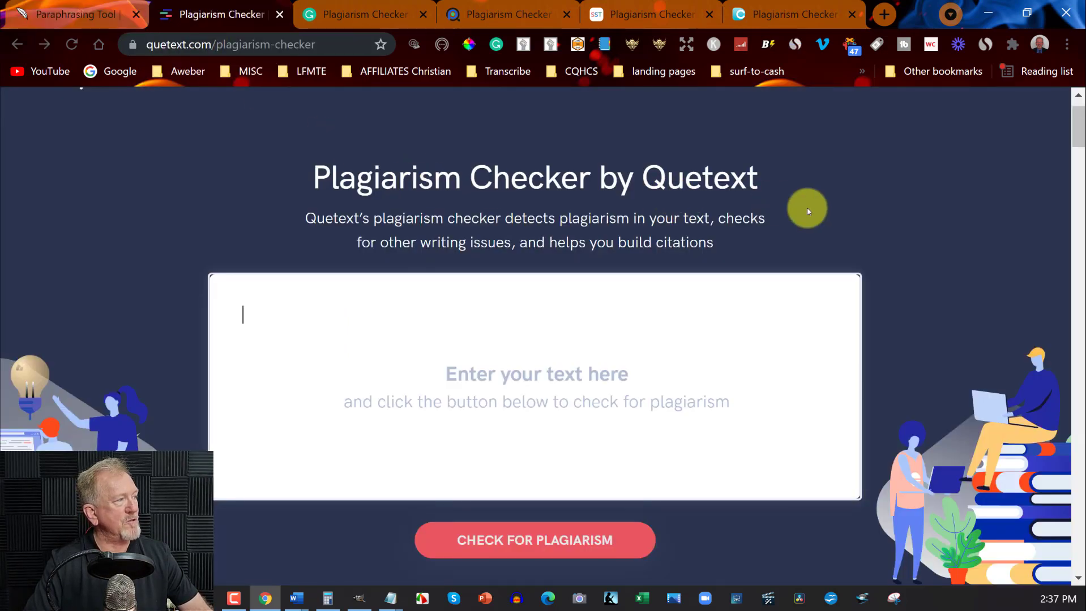
click(347, 11)
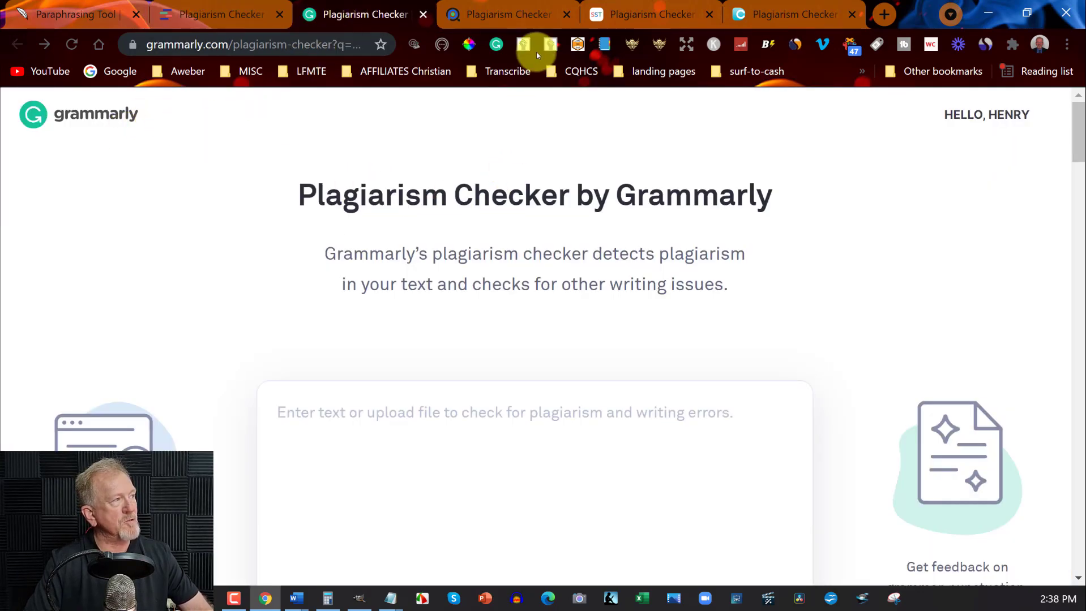
click(517, 17)
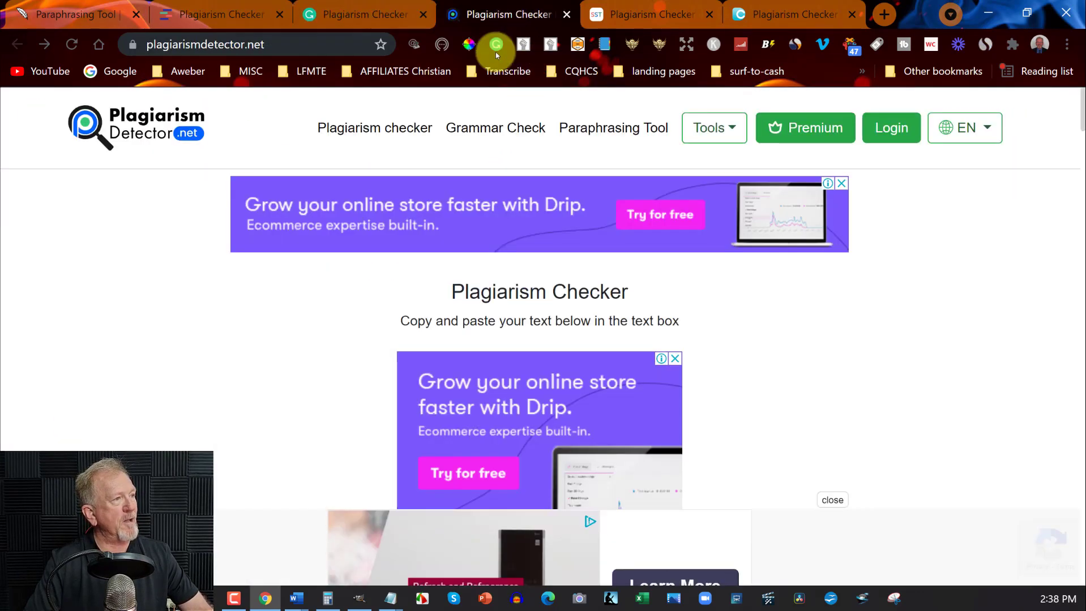
click(665, 12)
scroll(537, 259, up, 5)
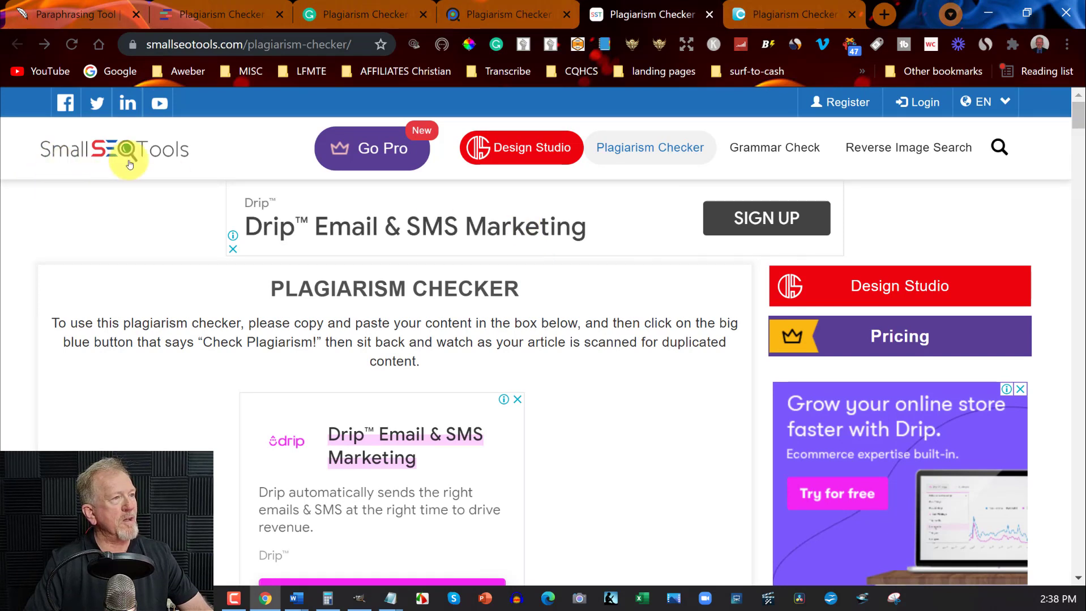
click(803, 5)
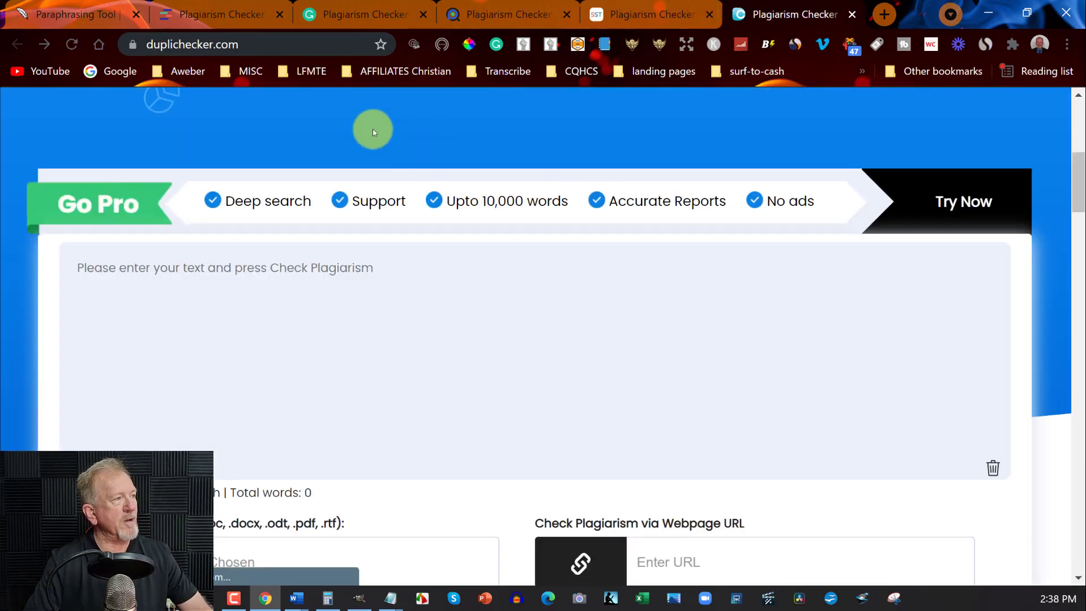
Copy the article body from the Boosting Self Esteem With Affirmations Notepad file and paste it into QuillBot's paraphraser
click(53, 14)
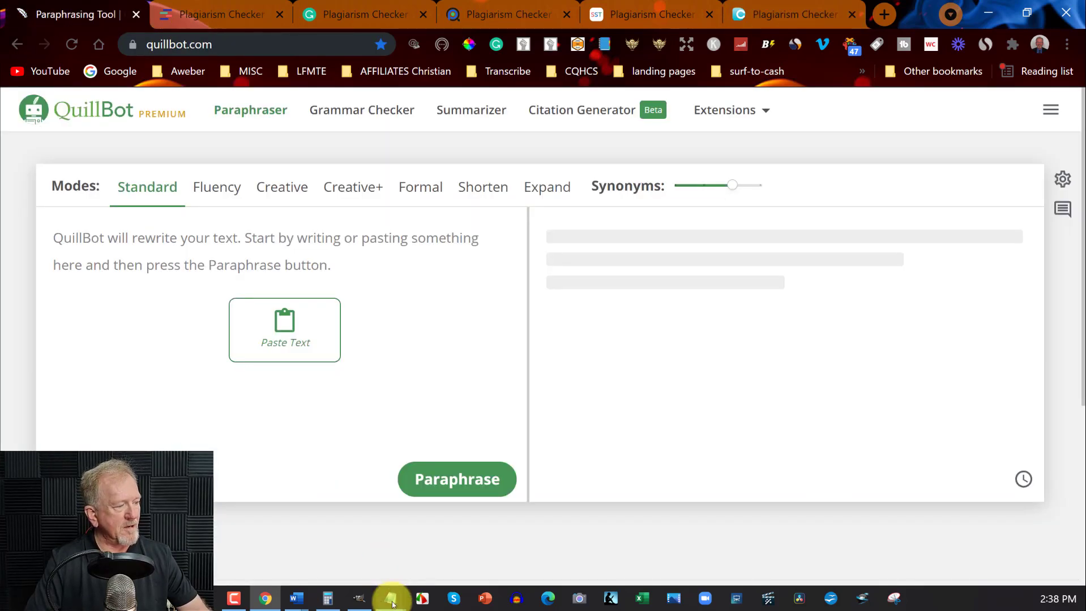
mouse_move(391, 601)
click(591, 533)
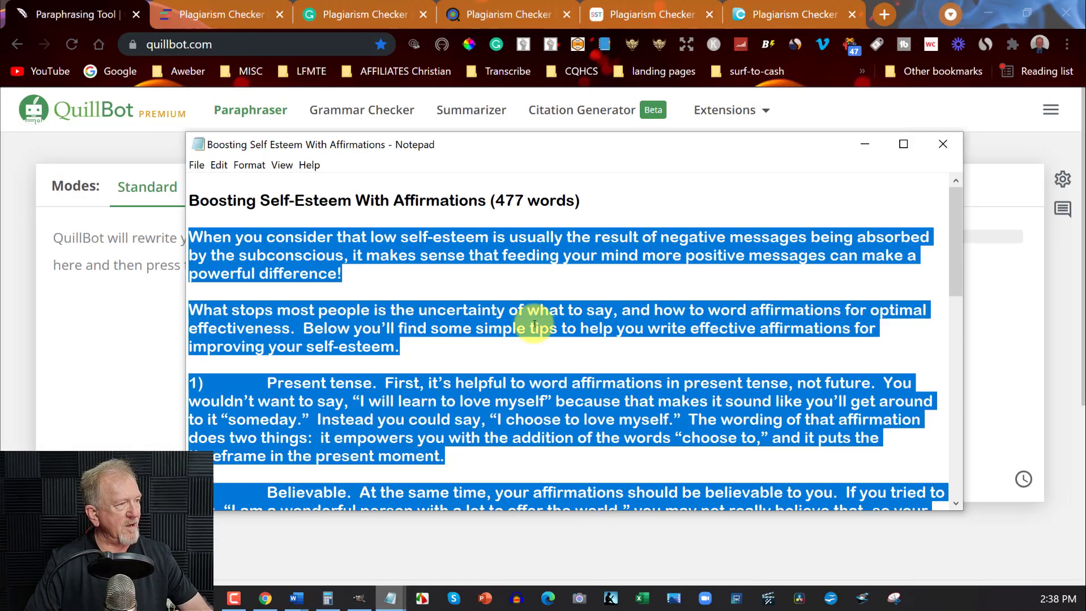
right_click(239, 241)
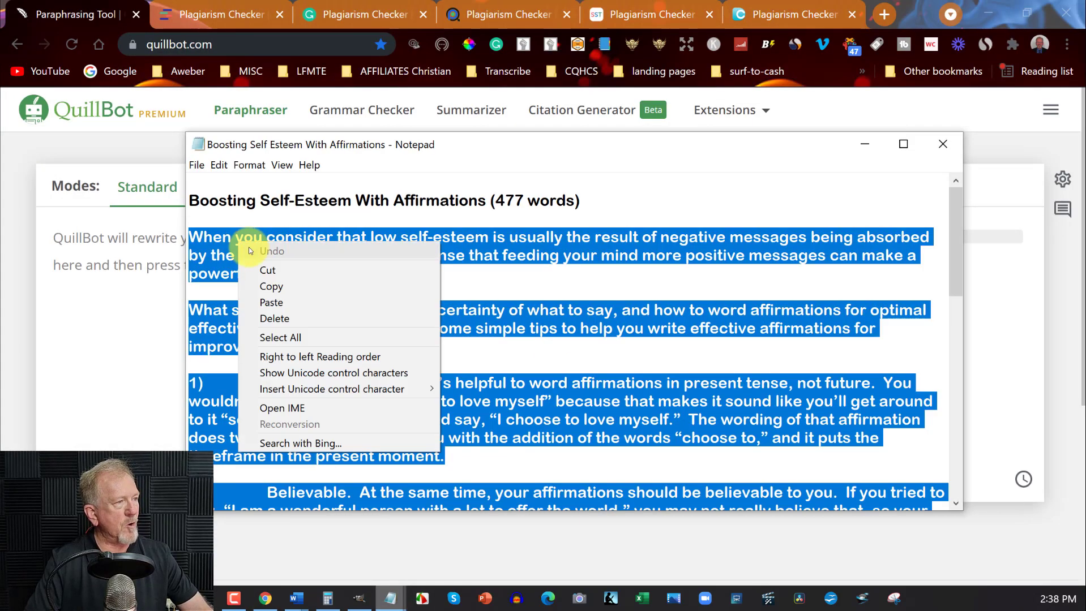
click(266, 287)
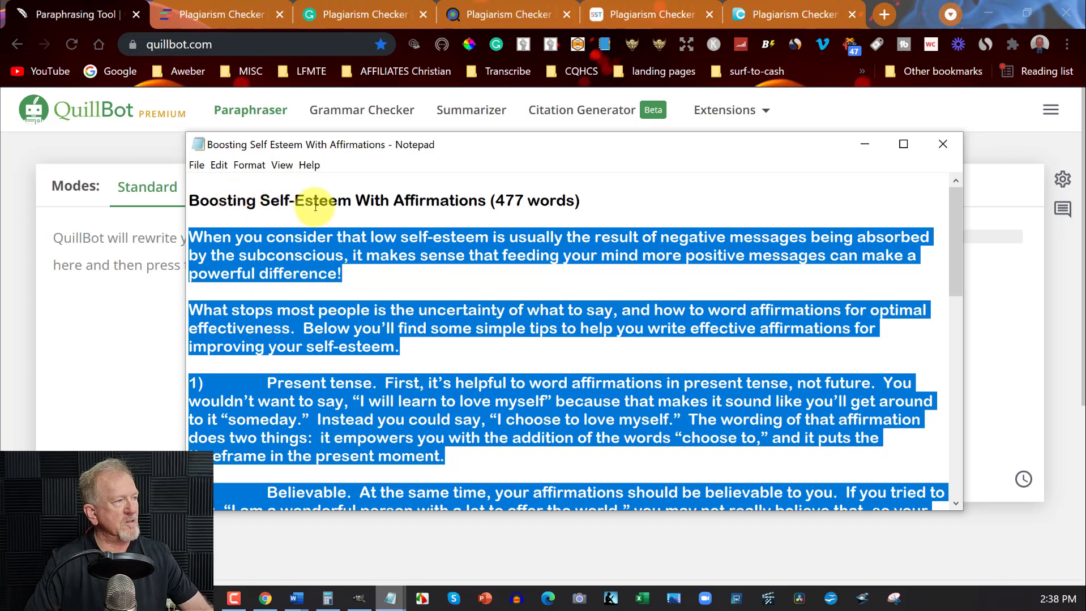
click(55, 243)
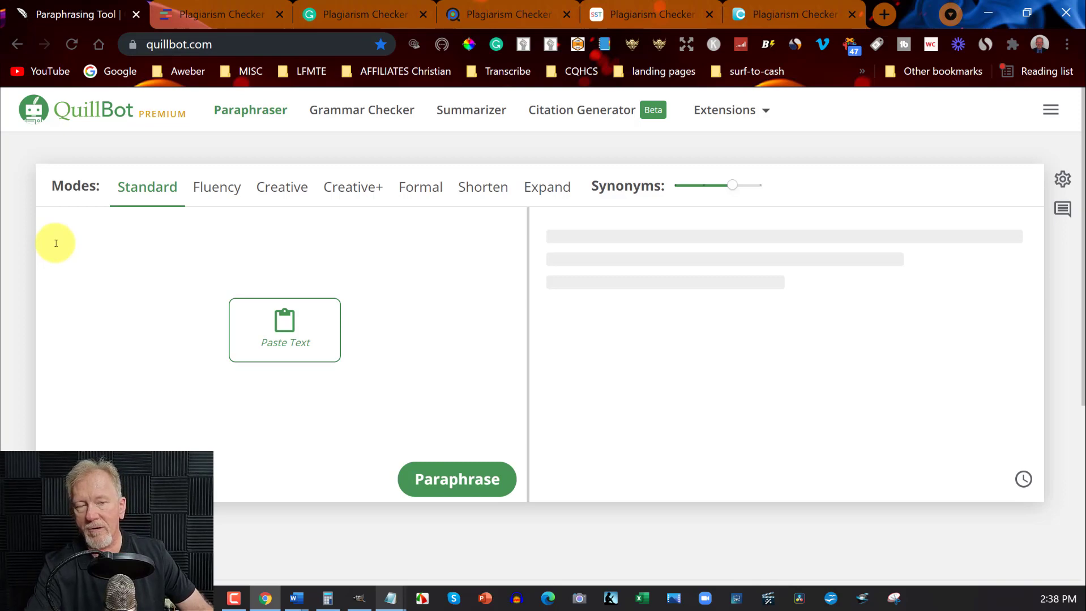
key(ctrl+v)
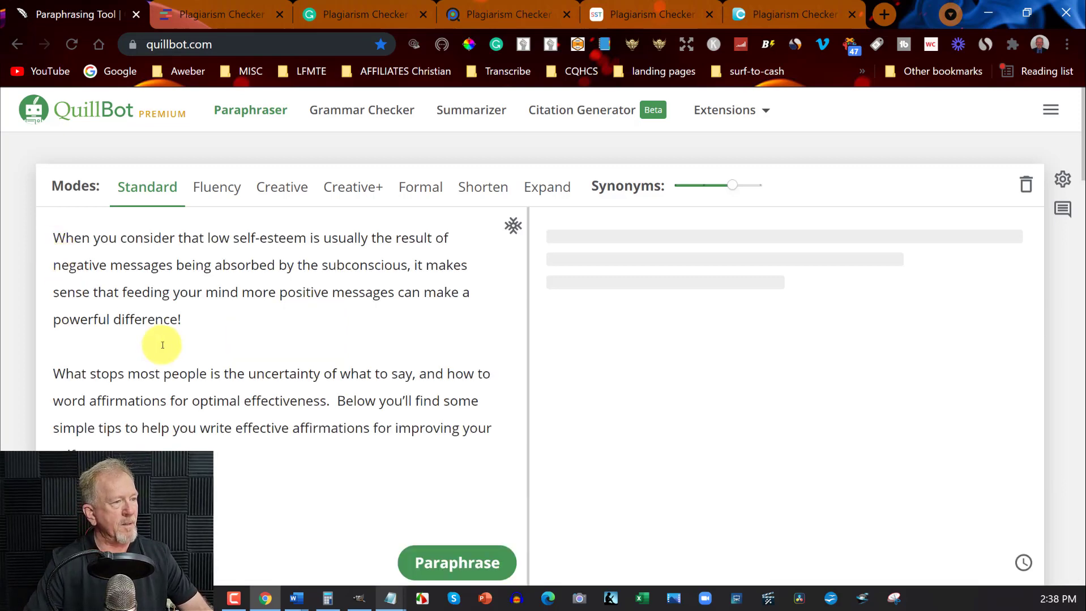
Remove the extra blank space after the item numbers in the pasted article
scroll(163, 345, down, 6)
scroll(164, 341, up, 4)
click(73, 343)
key(BackSpace)
key(BackSpace)
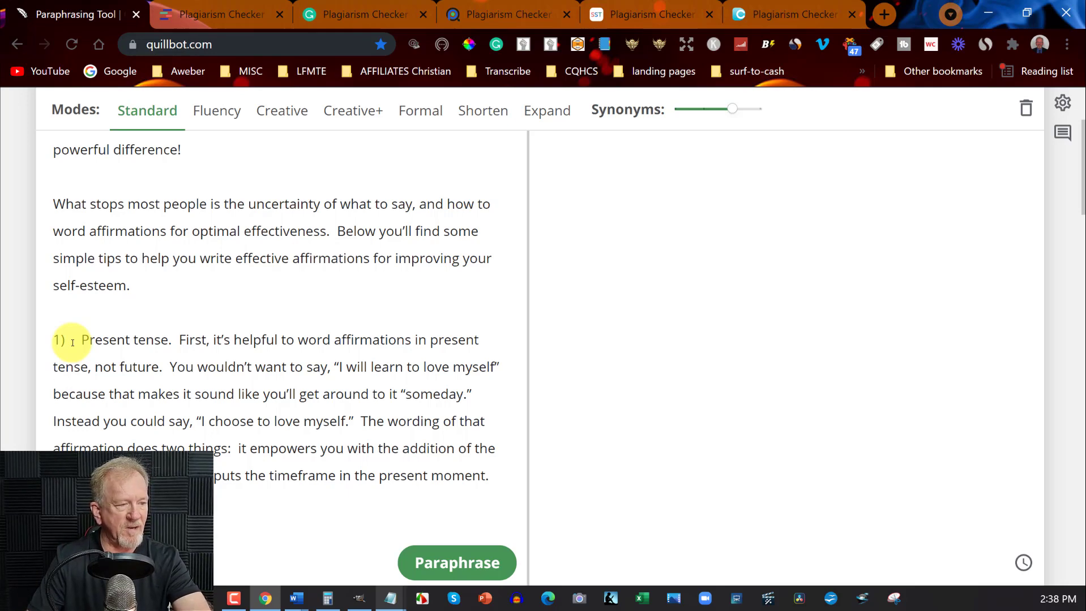
key(ctrl+End)
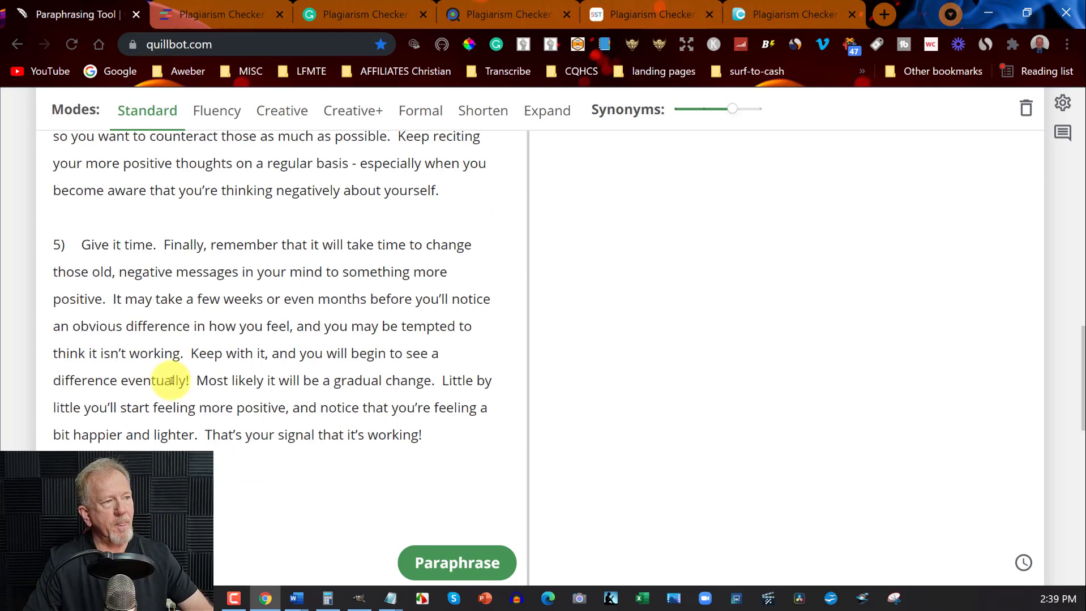
Select the entire original article in the paraphraser's input, from the first paragraph to the last sentence, and copy it
scroll(155, 218, up, 15)
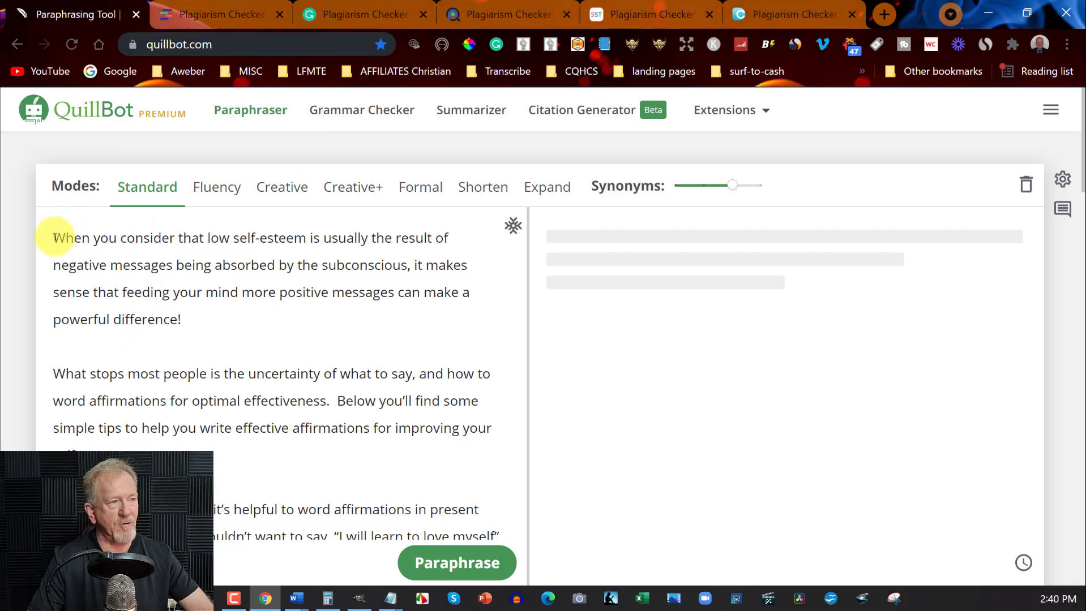
drag(54, 238, 438, 294)
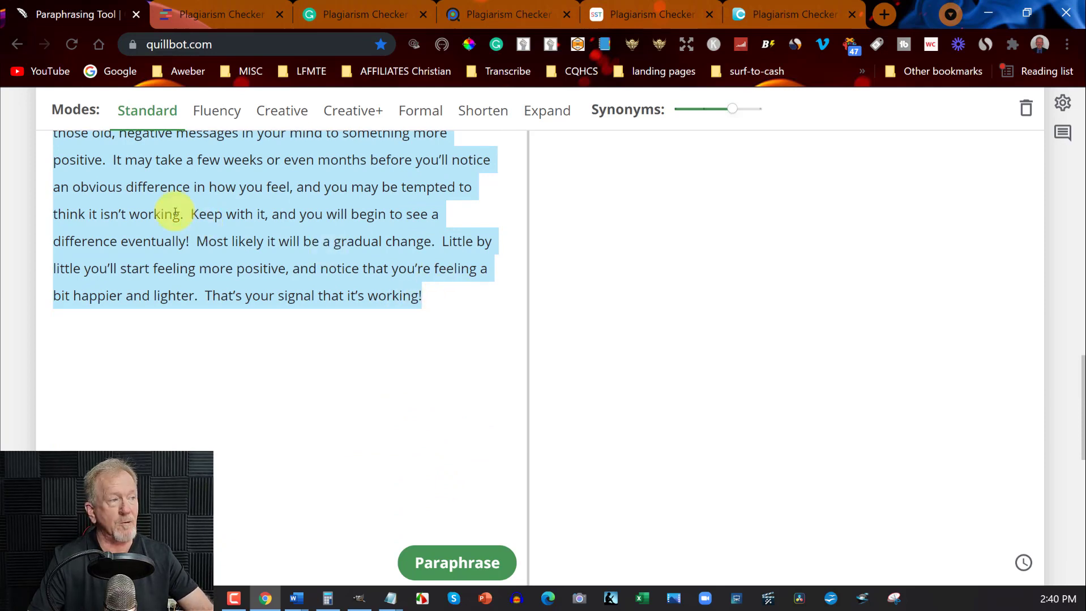
right_click(224, 212)
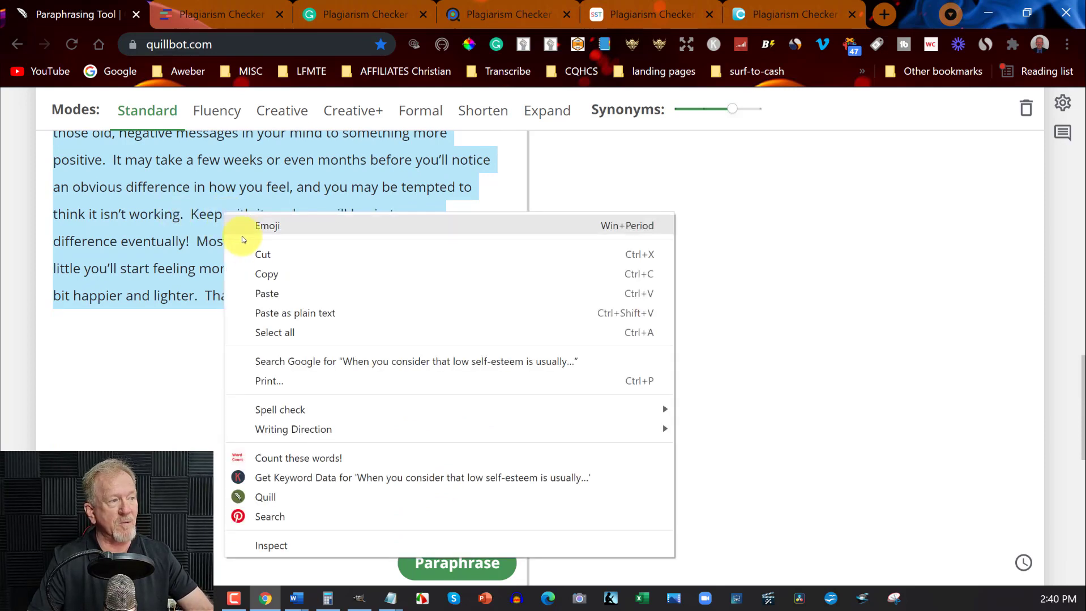
click(269, 275)
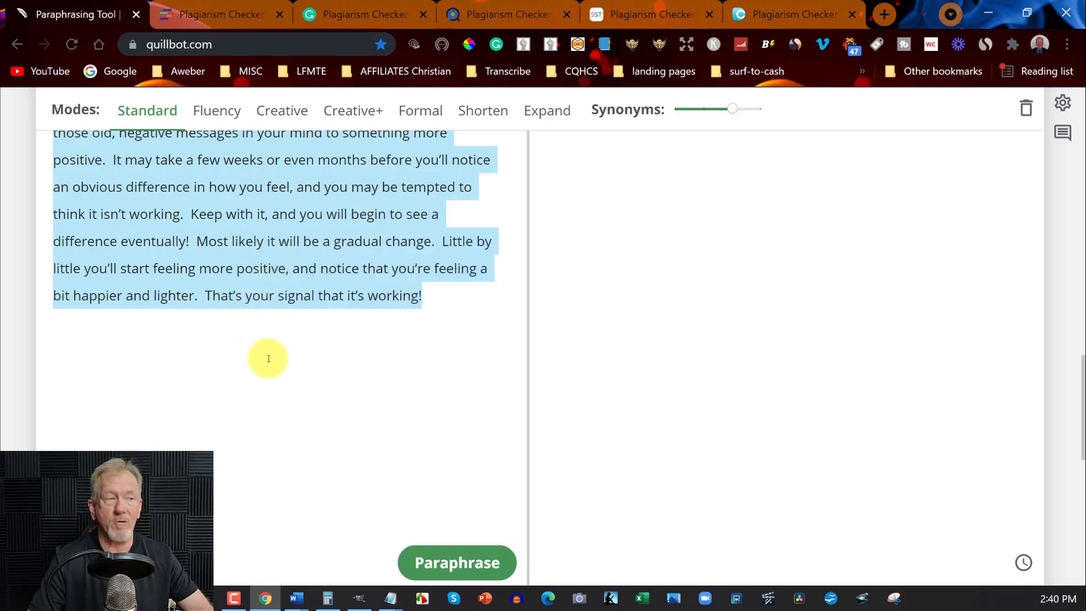
Paraphrase the whole article in Standard mode and read through the rewritten version down to item 5
scroll(491, 325, up, 15)
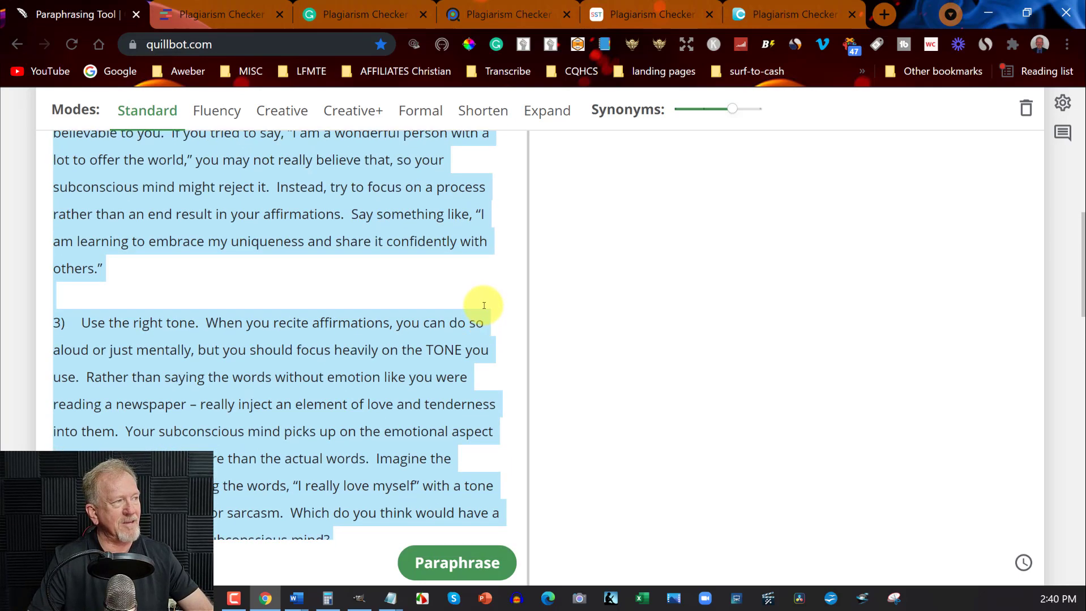
key(ctrl+Return)
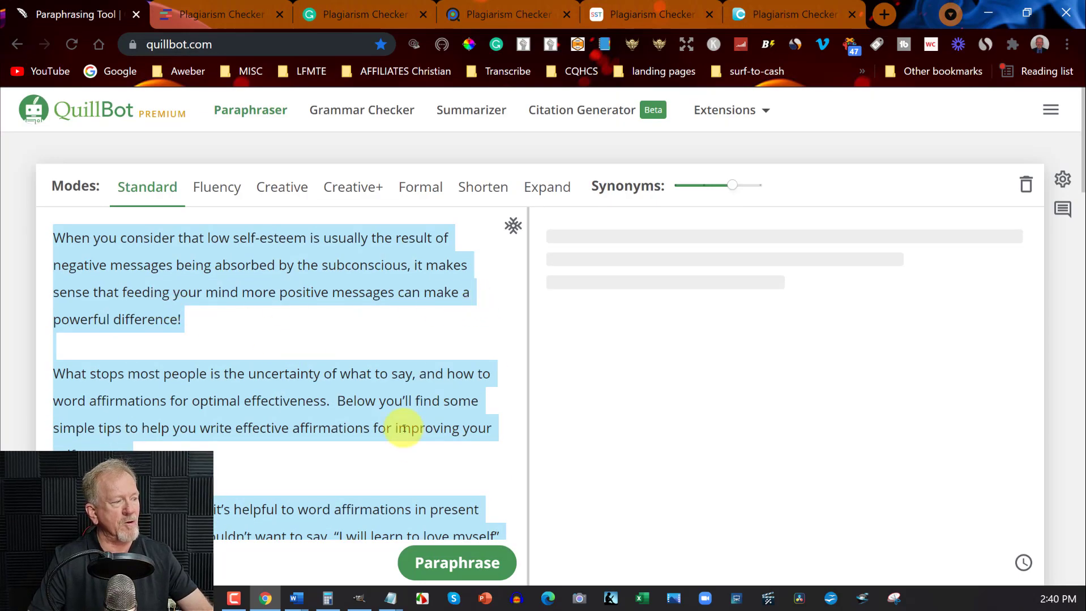
click(456, 565)
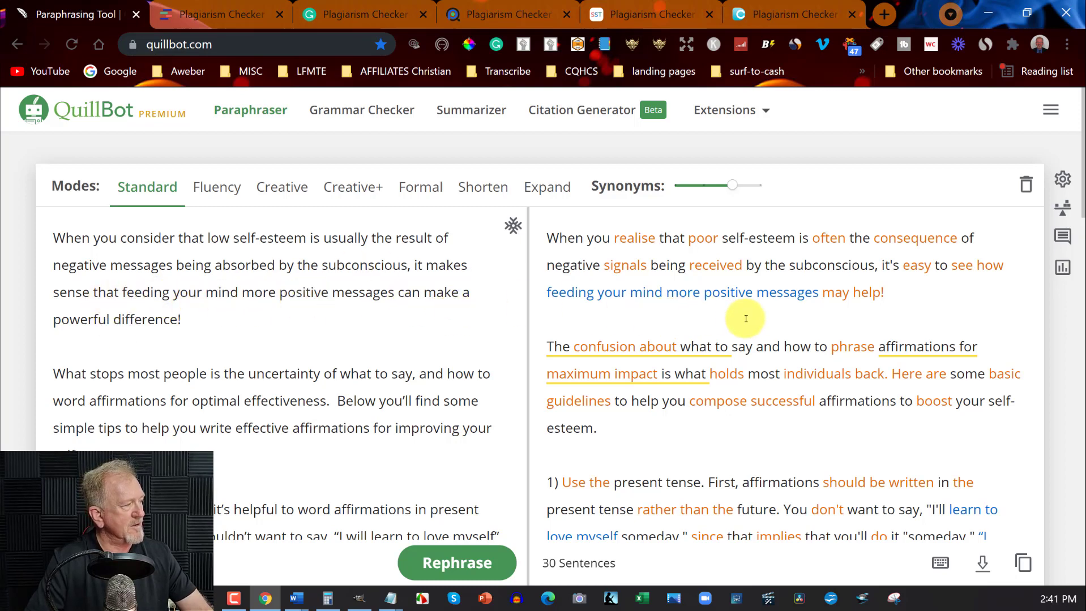
scroll(740, 316, down, 5)
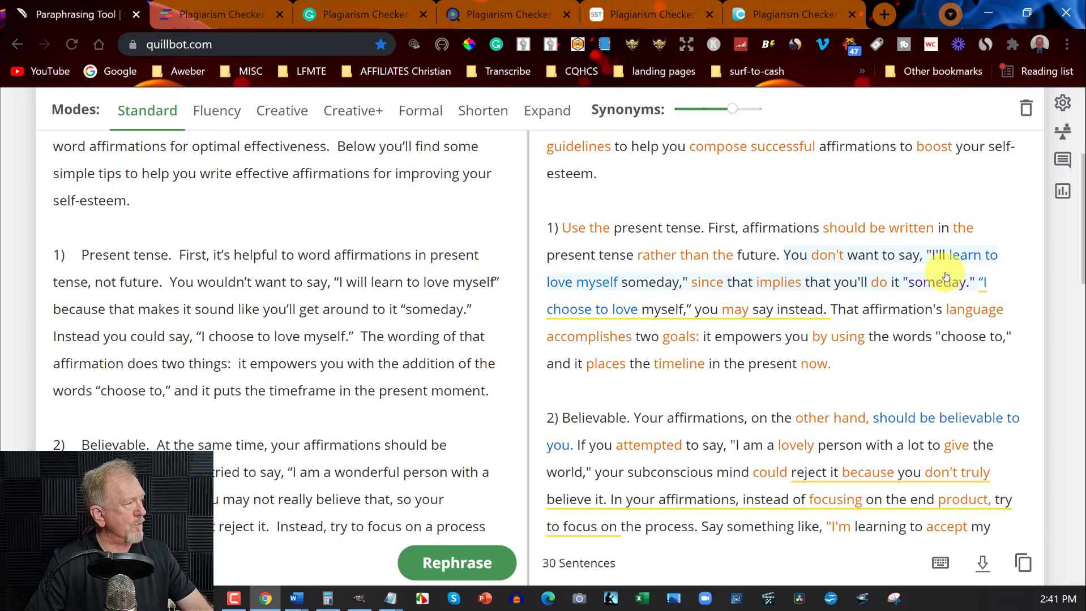
scroll(965, 263, down, 3)
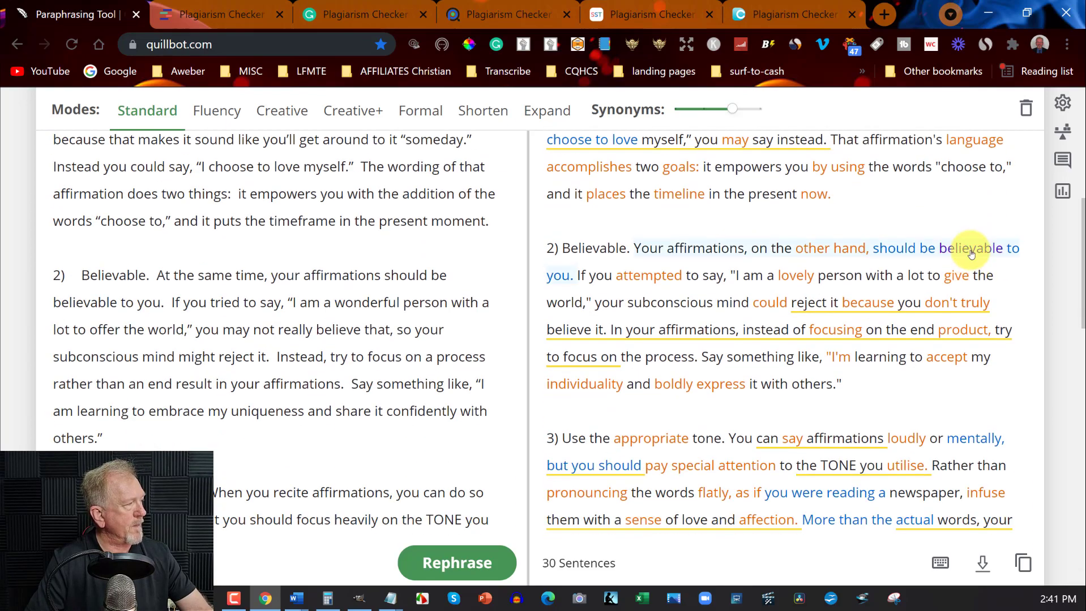
scroll(892, 244, down, 6)
scroll(834, 249, down, 8)
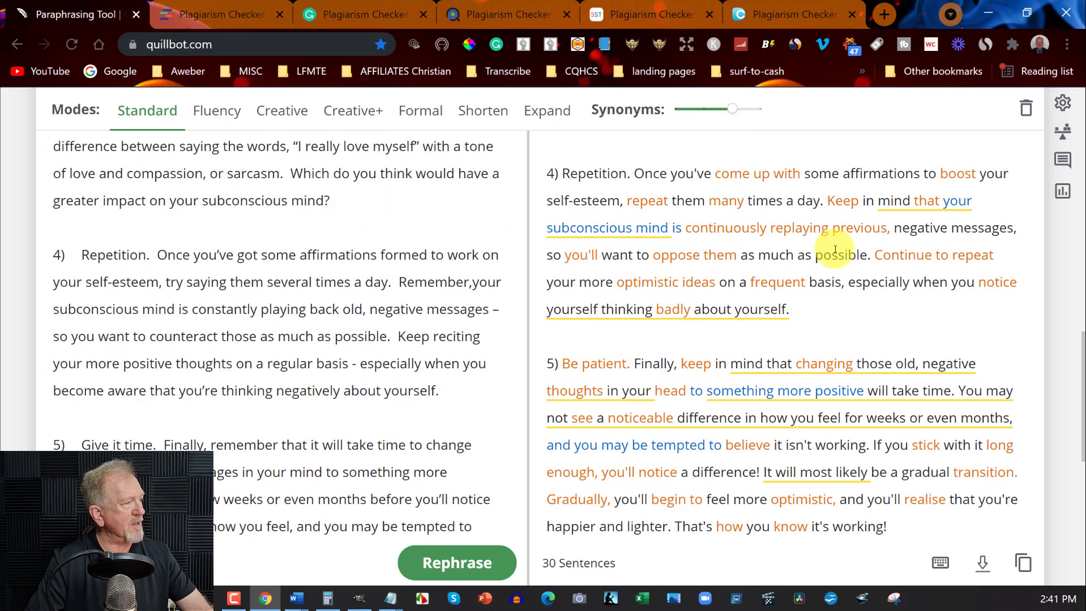
scroll(831, 255, up, 15)
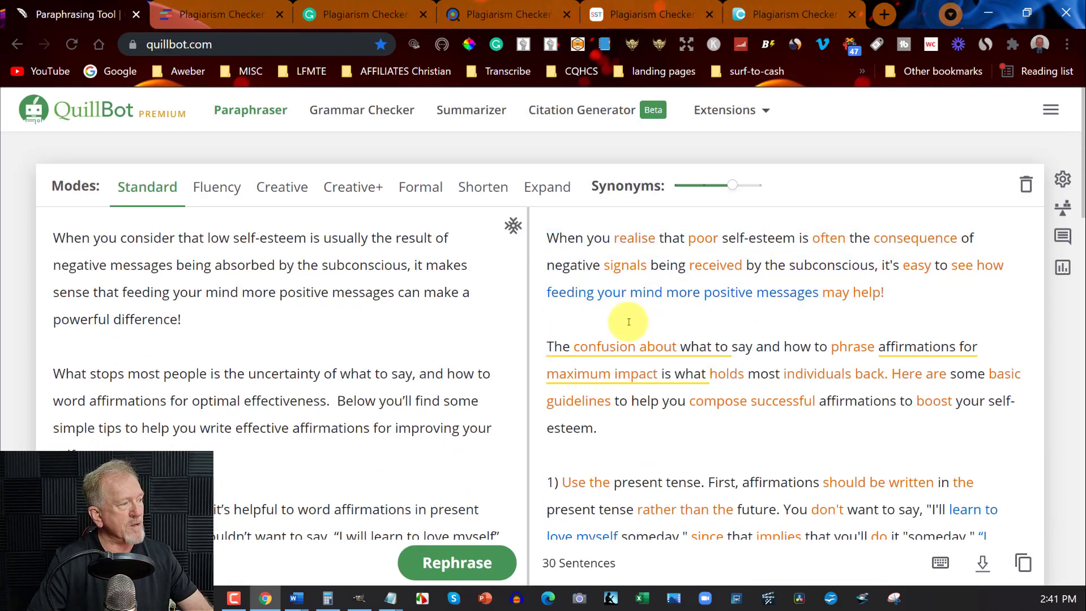
Go through the plagiarism checker sites again, comparing Quetext, Grammarly, Plagiarism Detector, SmallSEOTools and Duplichecker as places to test the text
click(232, 9)
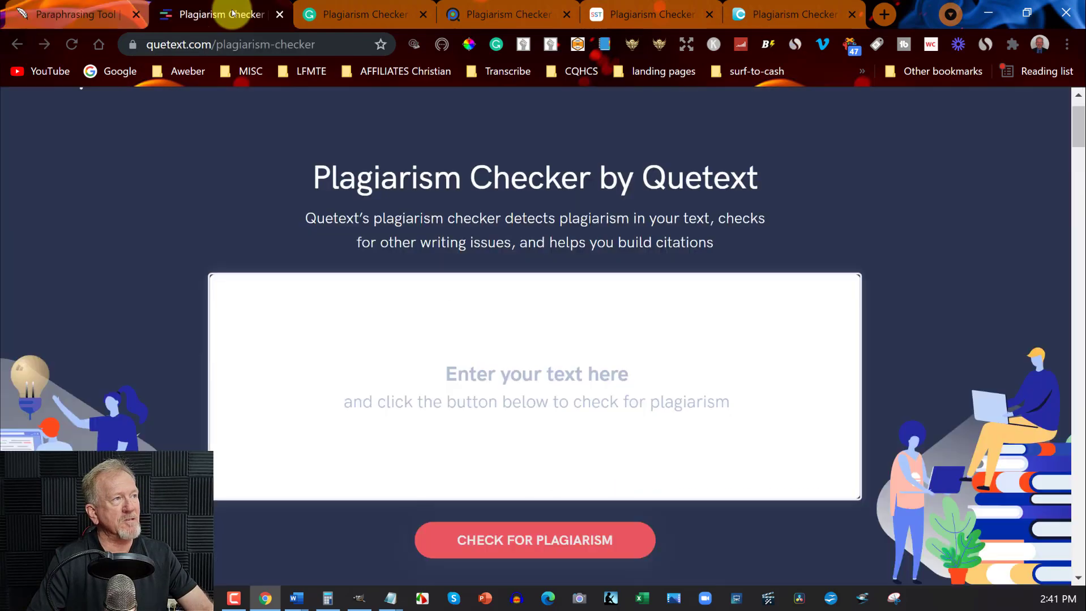
click(337, 7)
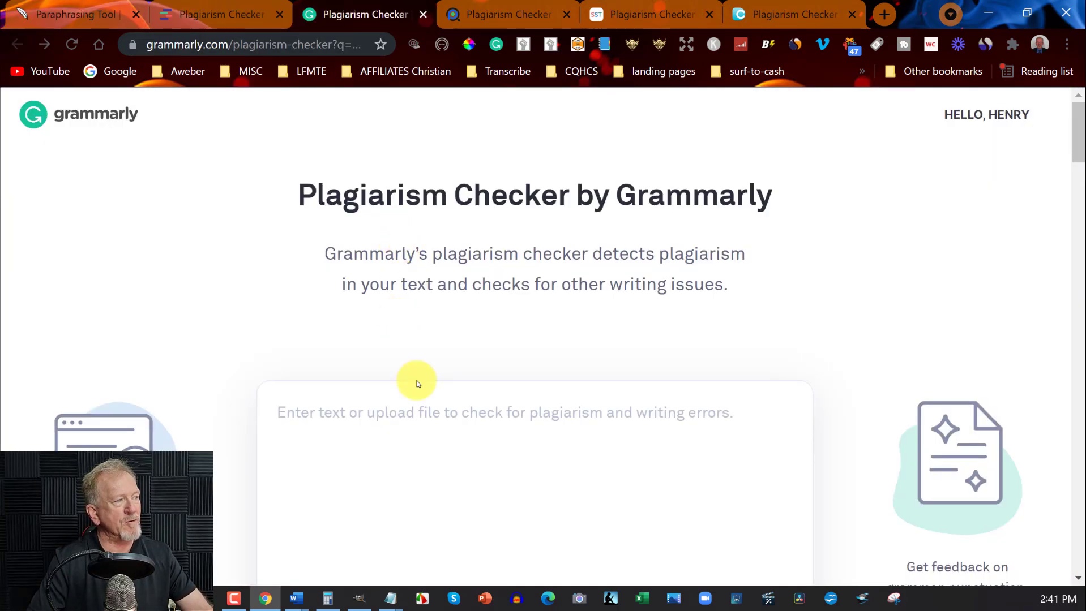
click(509, 9)
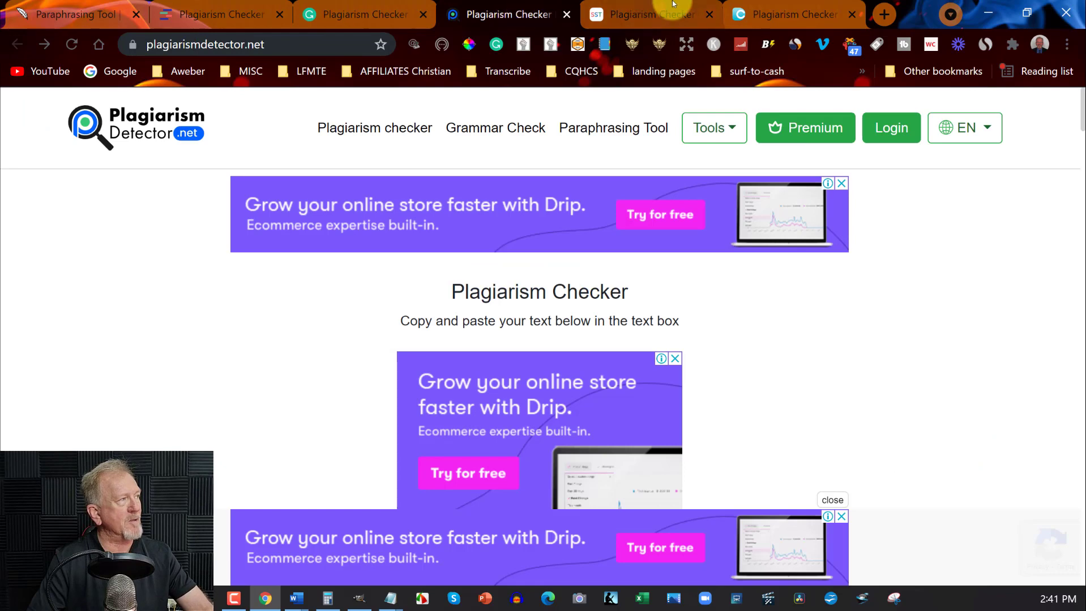
click(672, 8)
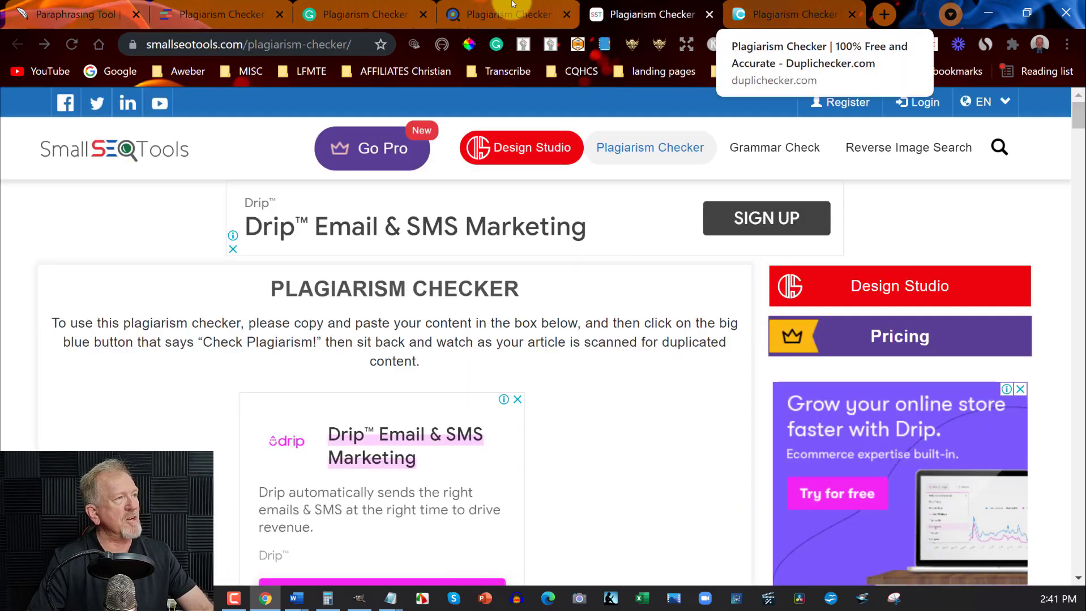
click(200, 13)
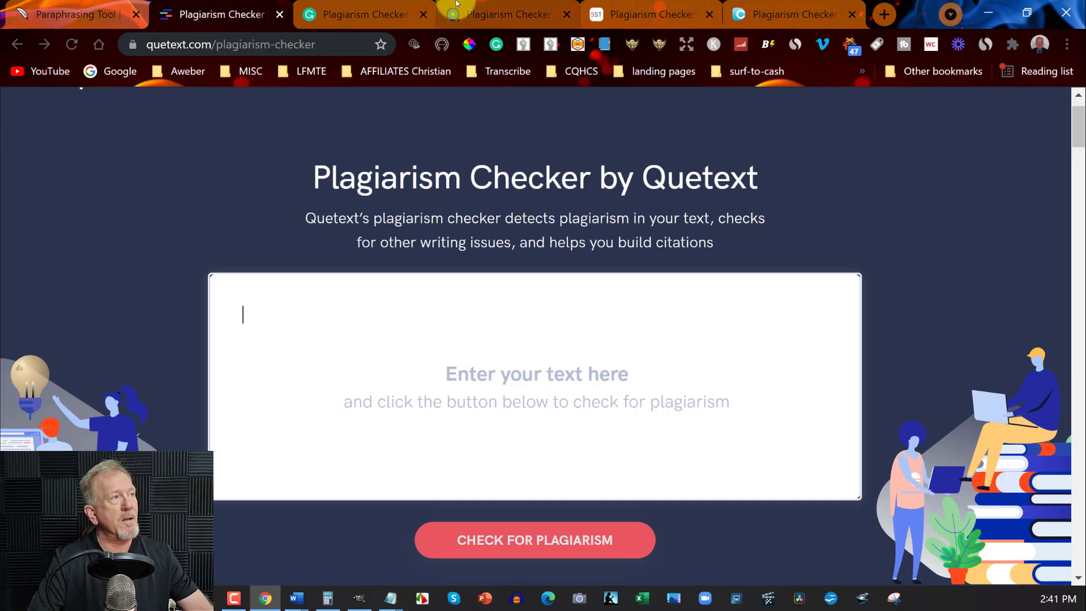
click(349, 8)
click(510, 14)
click(636, 16)
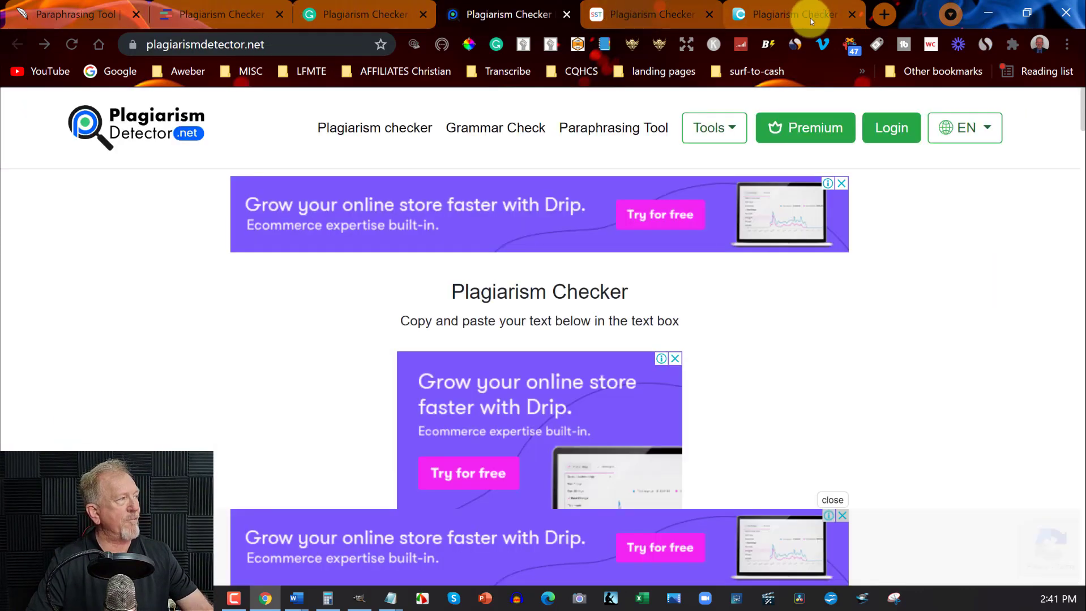
click(806, 17)
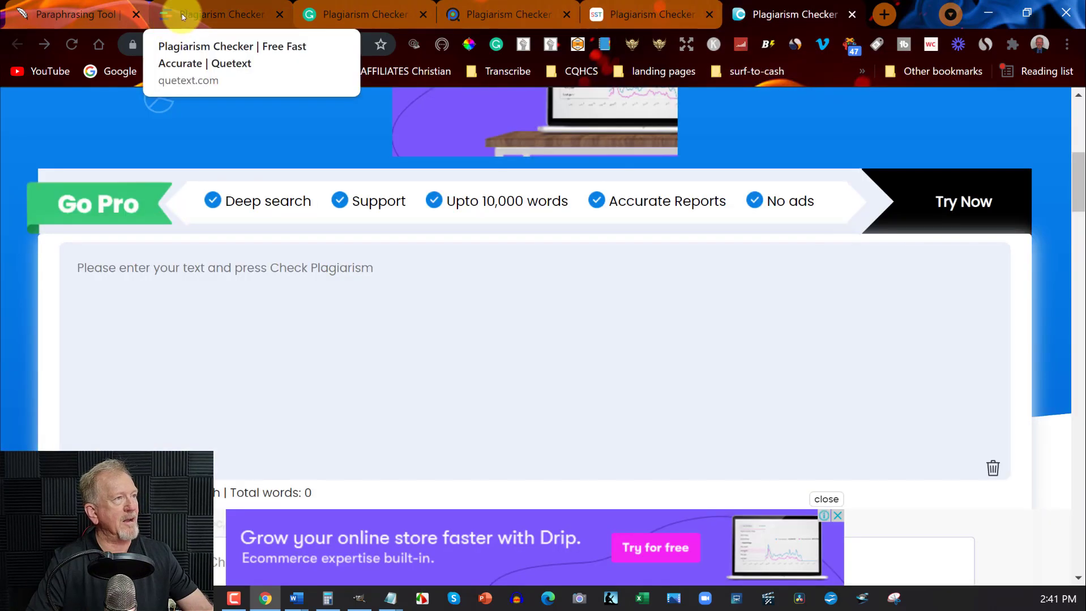
click(184, 15)
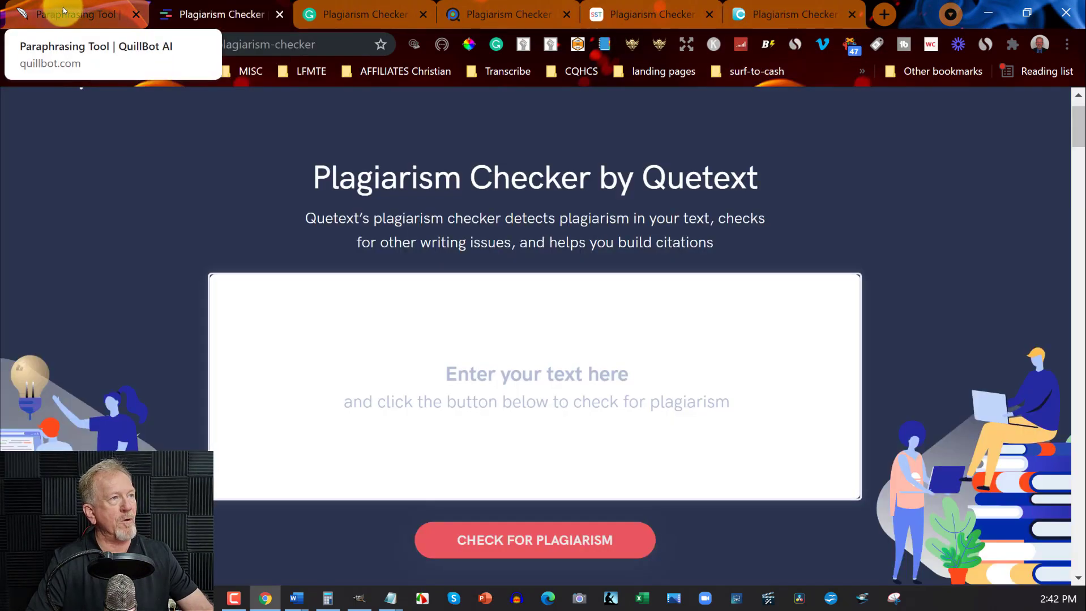
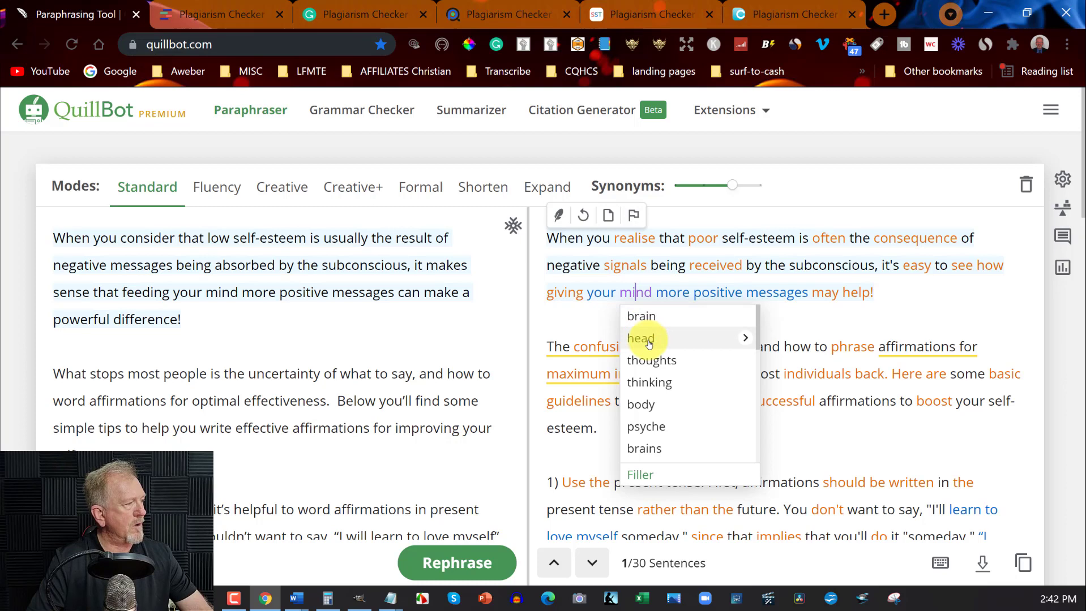
Replace "mind" with the synonym "thoughts" in the first paragraph of the paraphrased text
click(652, 359)
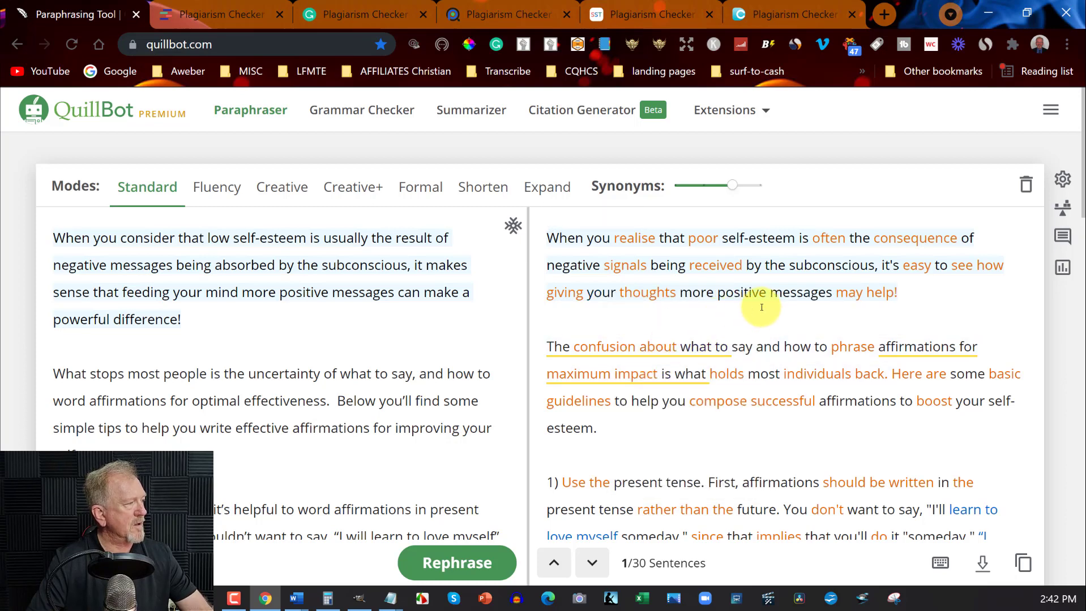
Replace "positive messages" with the synonym "positive words" in the first paragraph of the paraphrased text
mouse_move(745, 299)
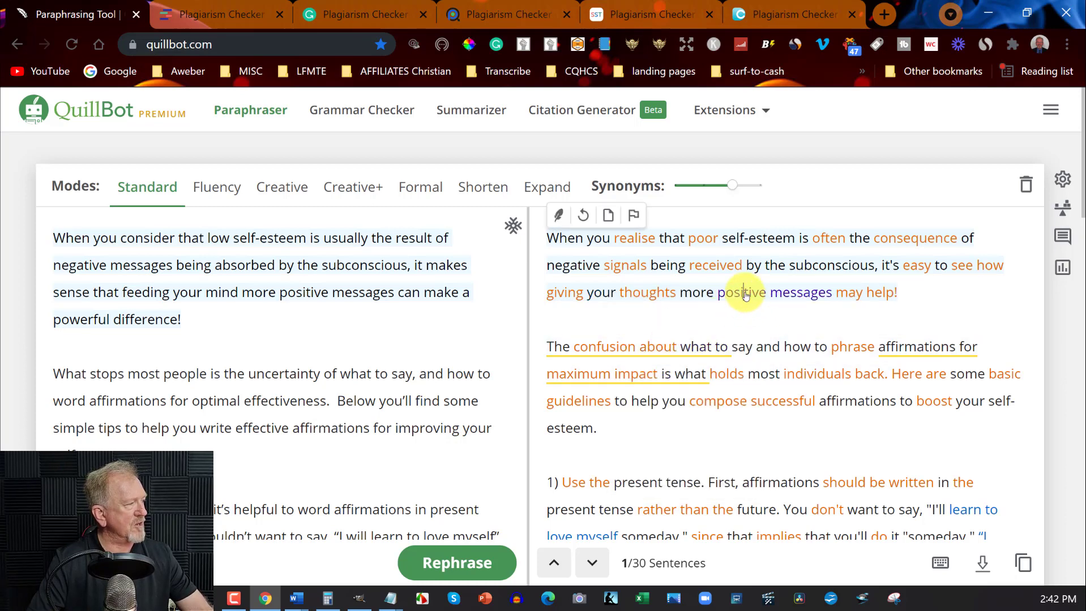
click(745, 295)
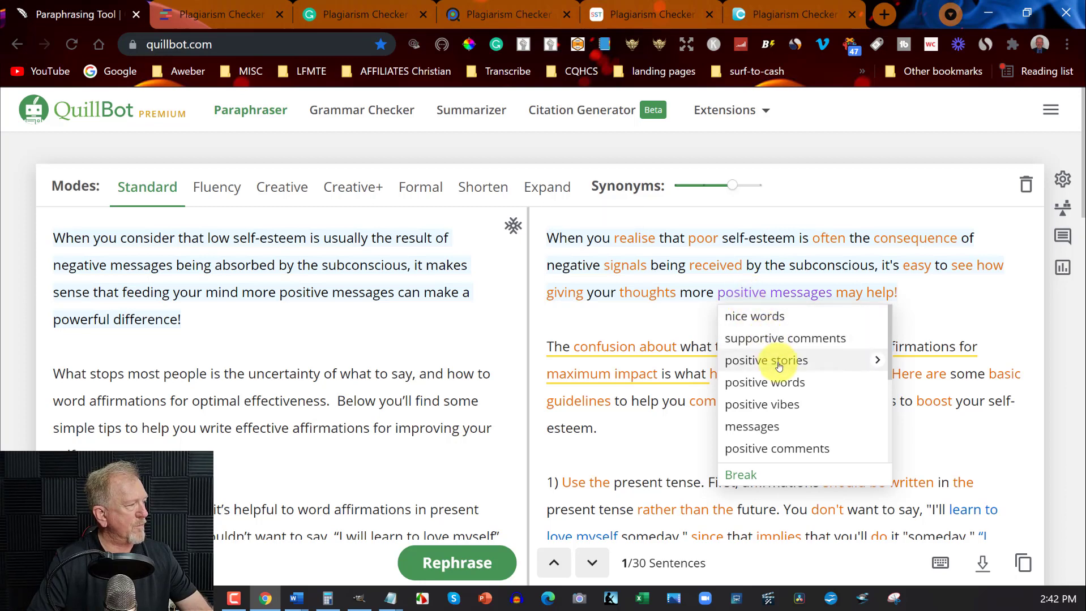
click(772, 382)
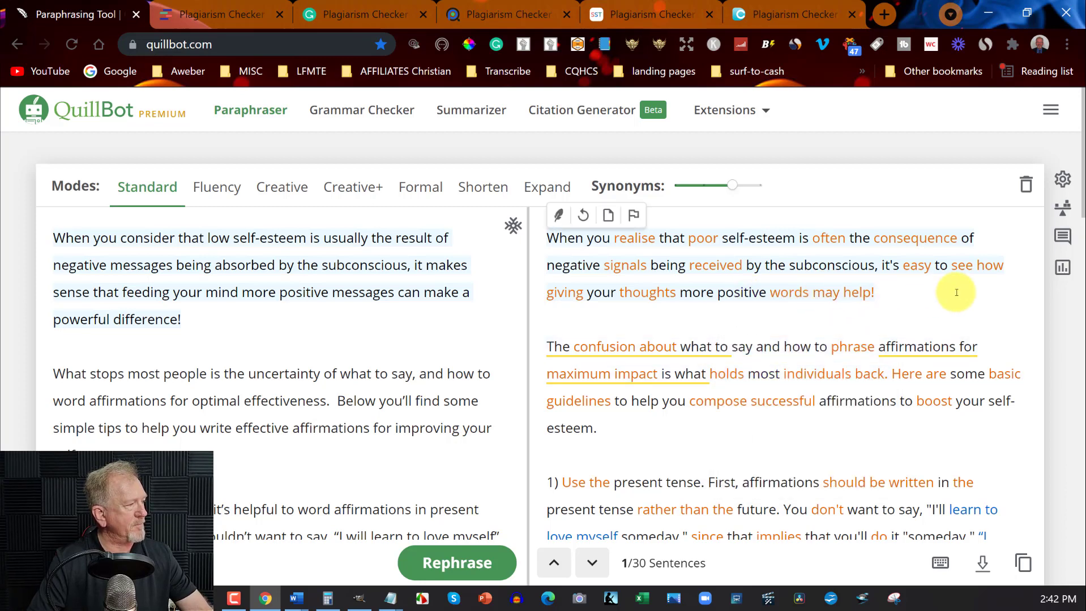
Swap "learn to love" for the suggested "start to love" in item 1 of the paraphrased text
scroll(956, 293, down, 3)
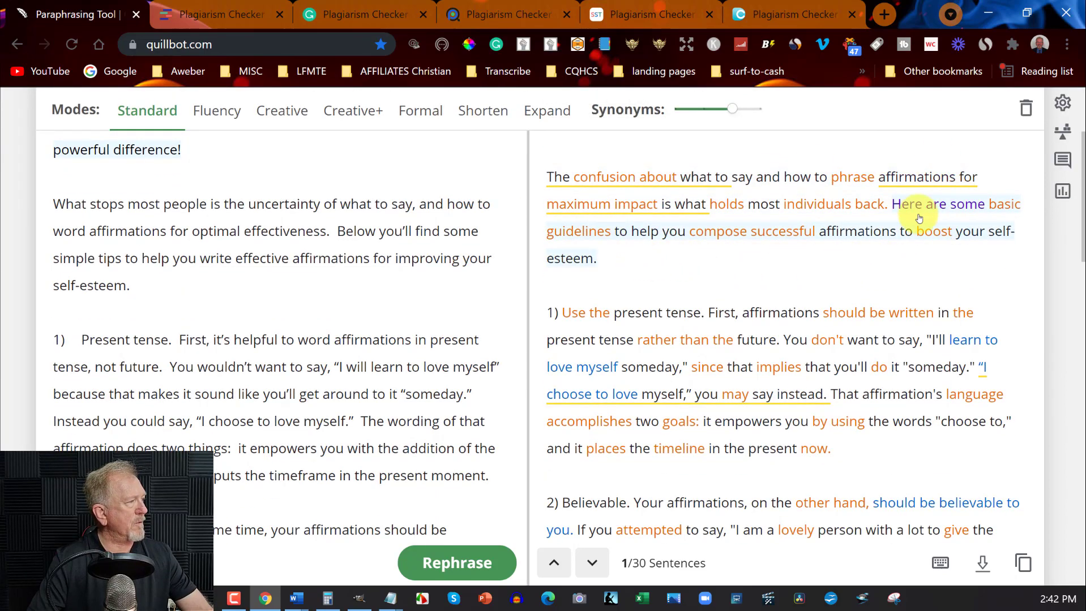
scroll(792, 226, down, 3)
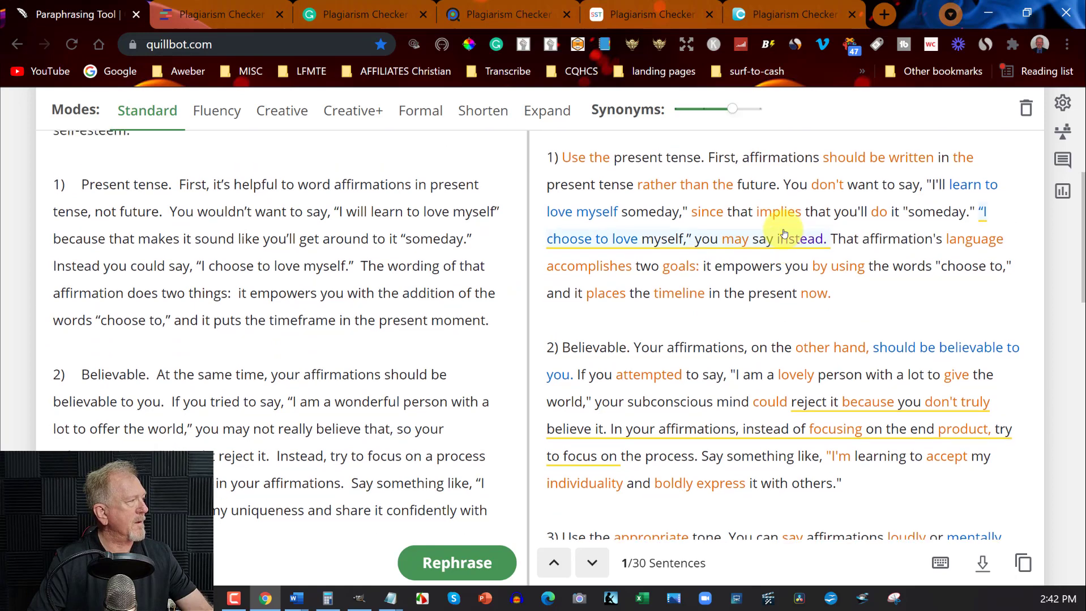
scroll(783, 233, up, 1)
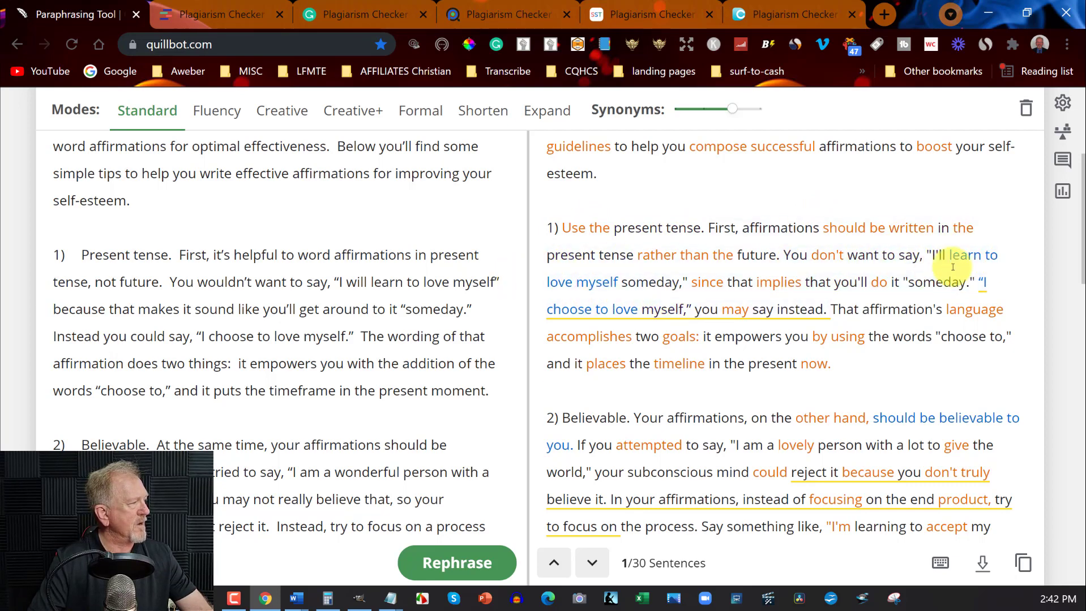
click(969, 261)
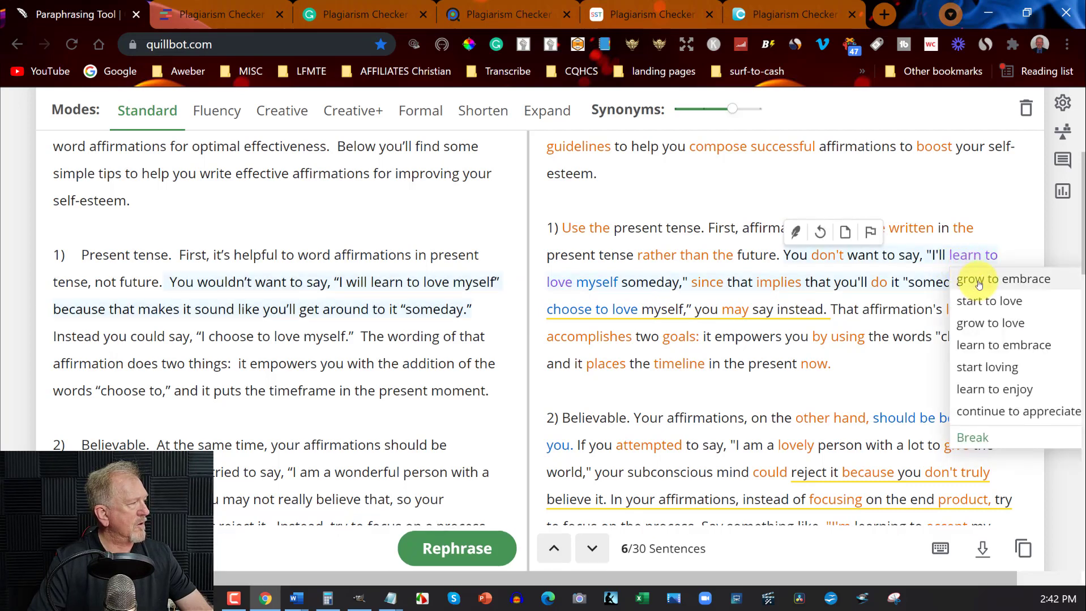
click(994, 303)
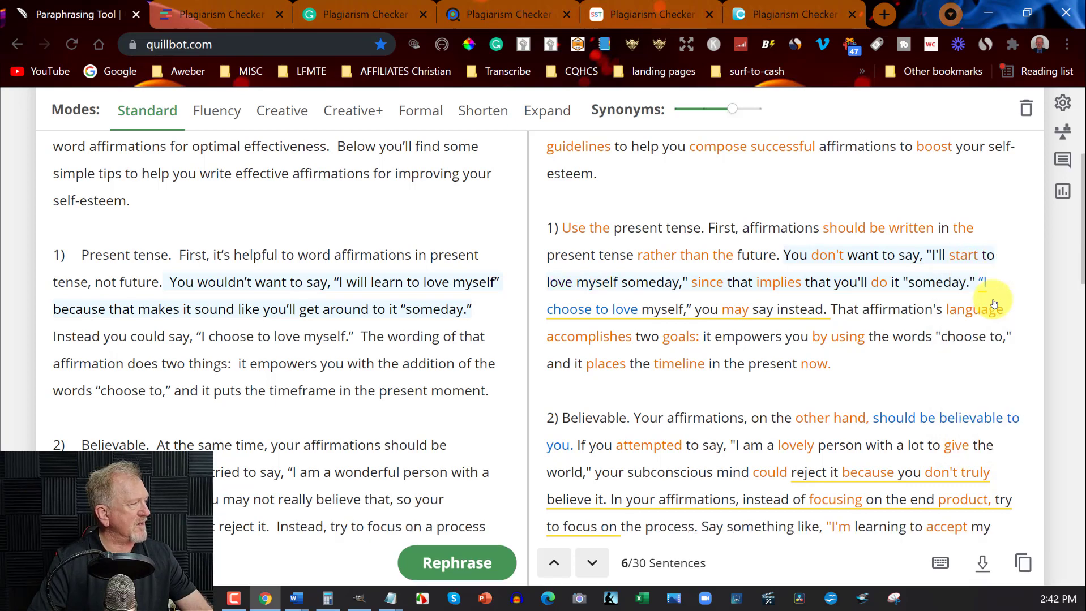
Delete "choose to" from the quoted affirmation in item 1 of the paraphrased text so it reads "I love myself"
mouse_move(565, 257)
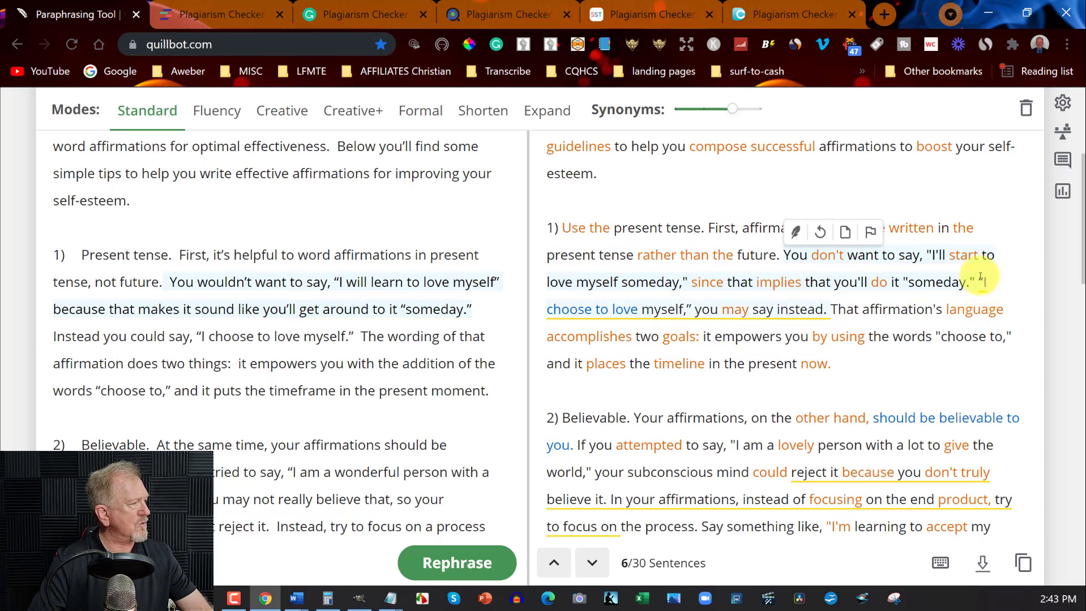
click(566, 315)
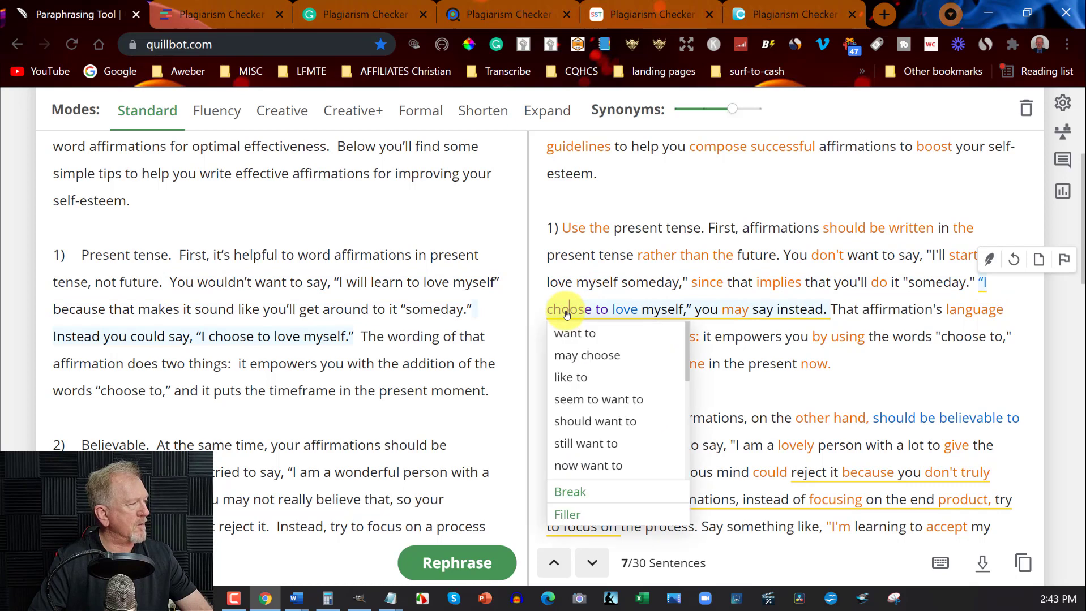
click(607, 311)
click(606, 304)
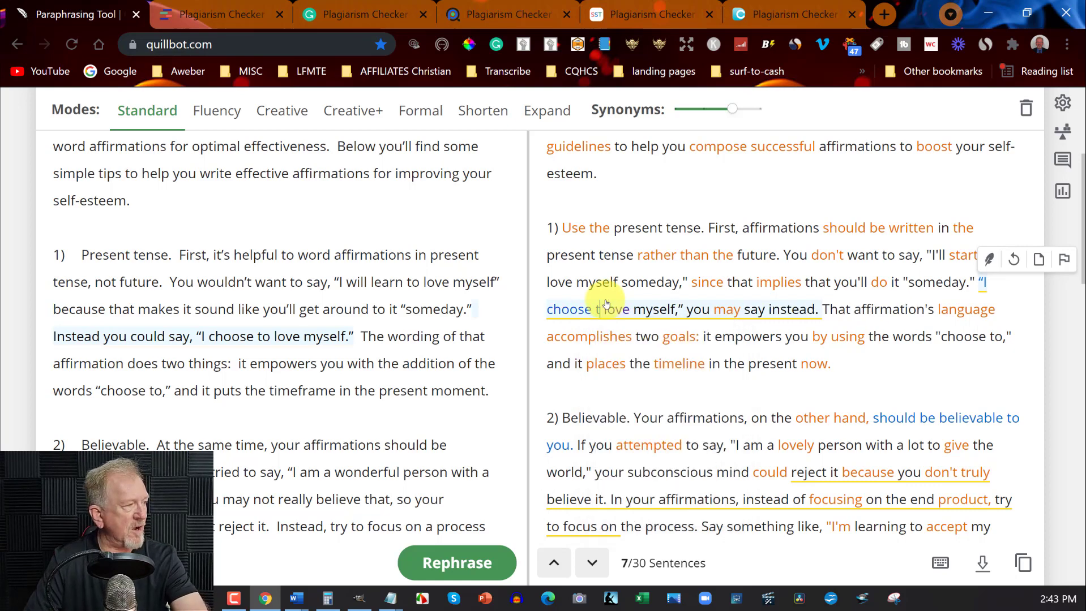
key(BackSpace)
key(BackSpace)
key(BackSpace)
key(BackSpace)
key(BackSpace)
key(BackSpace)
key(BackSpace)
key(BackSpace)
key(BackSpace)
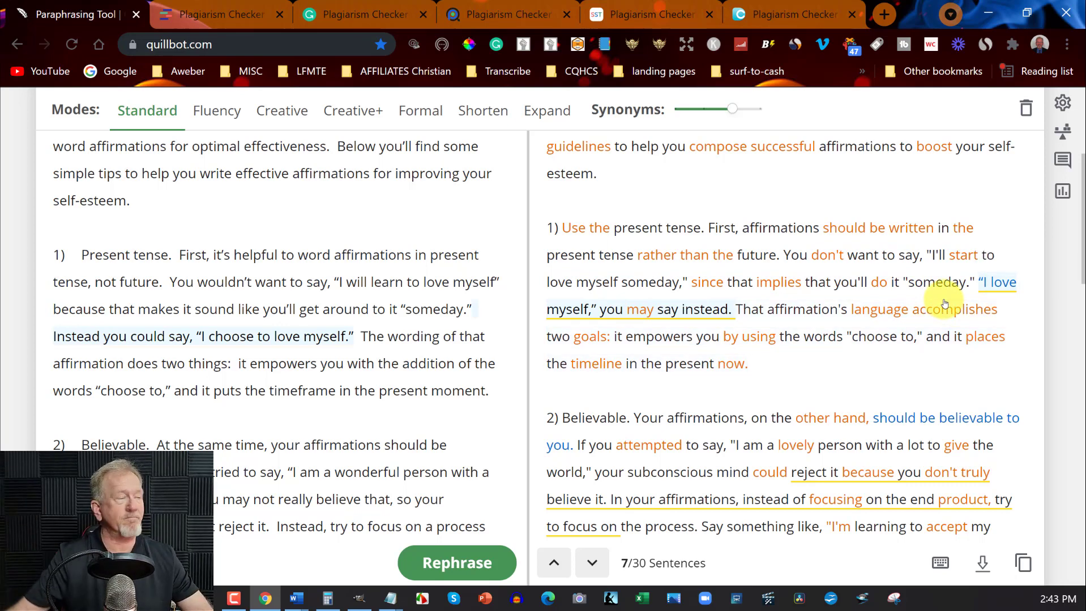
scroll(848, 300, down, 2)
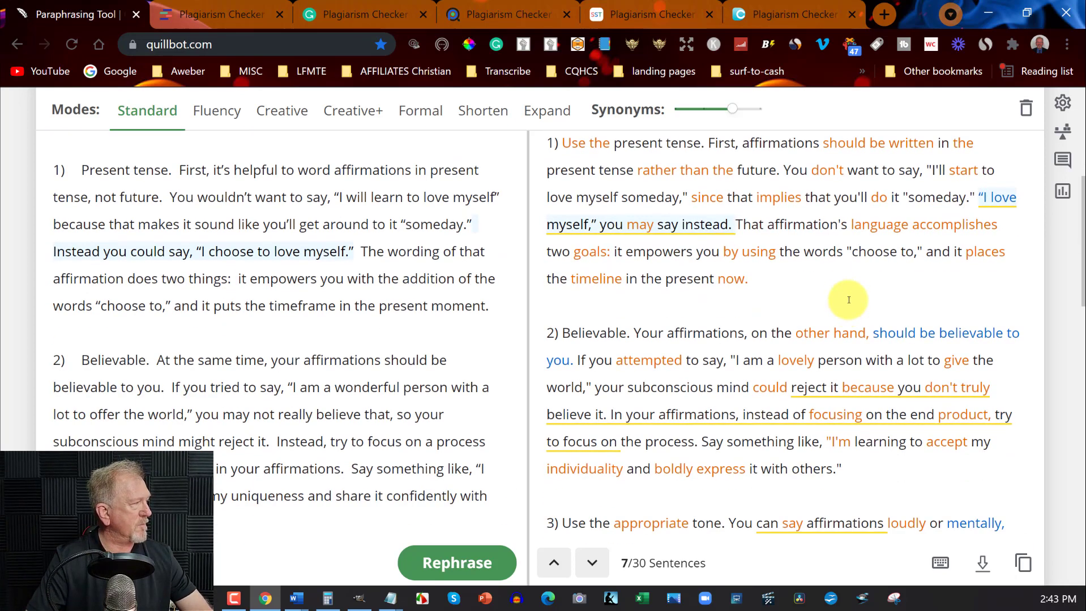
mouse_move(1003, 196)
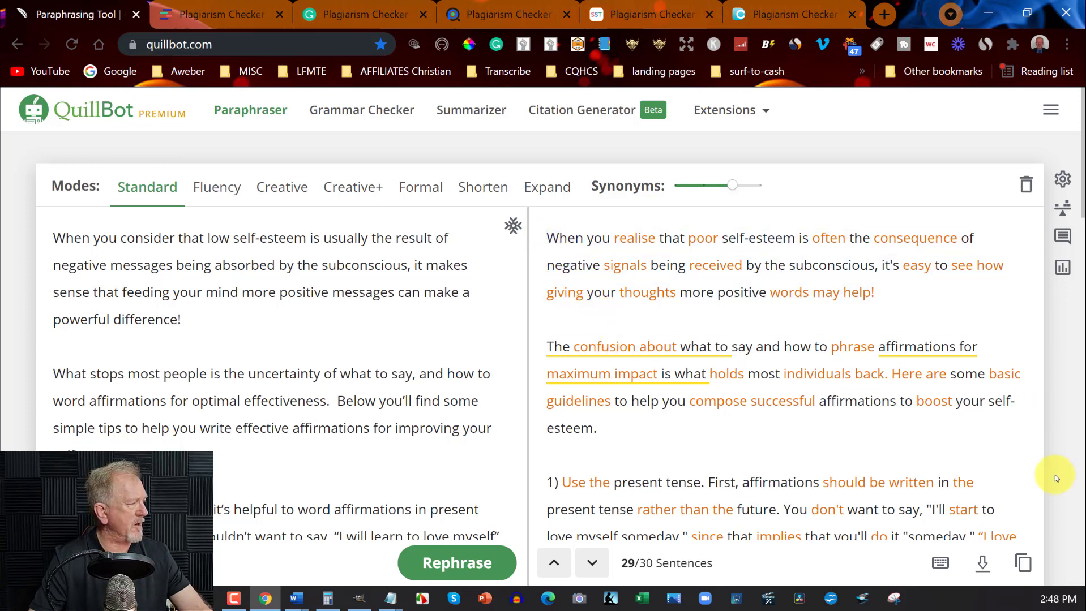
Copy the whole paraphrased article and paste it into the text box of Quetext's plagiarism checker
click(1025, 565)
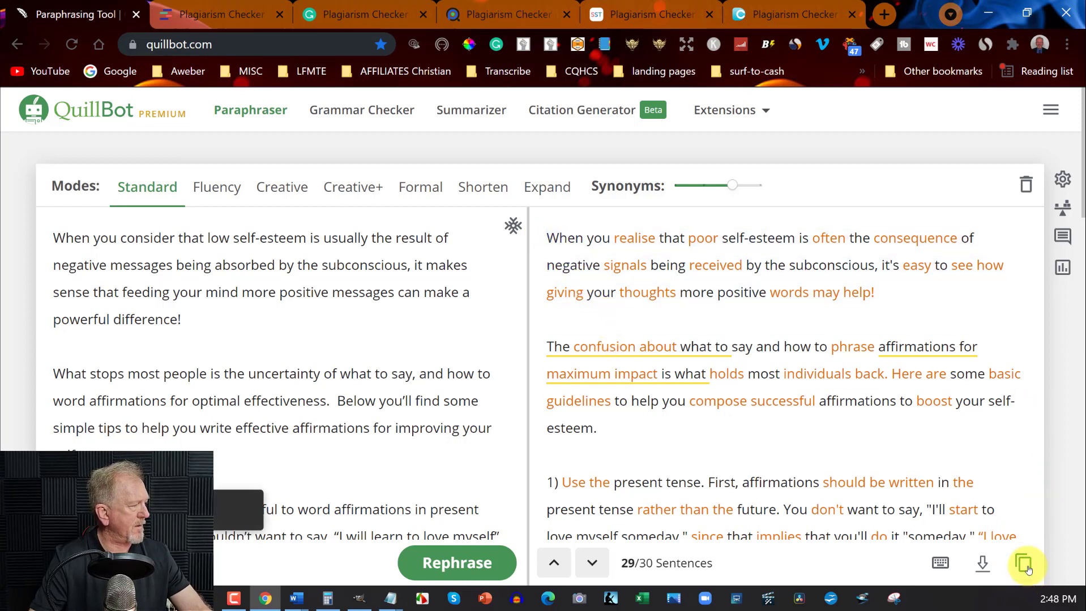
click(184, 14)
click(274, 323)
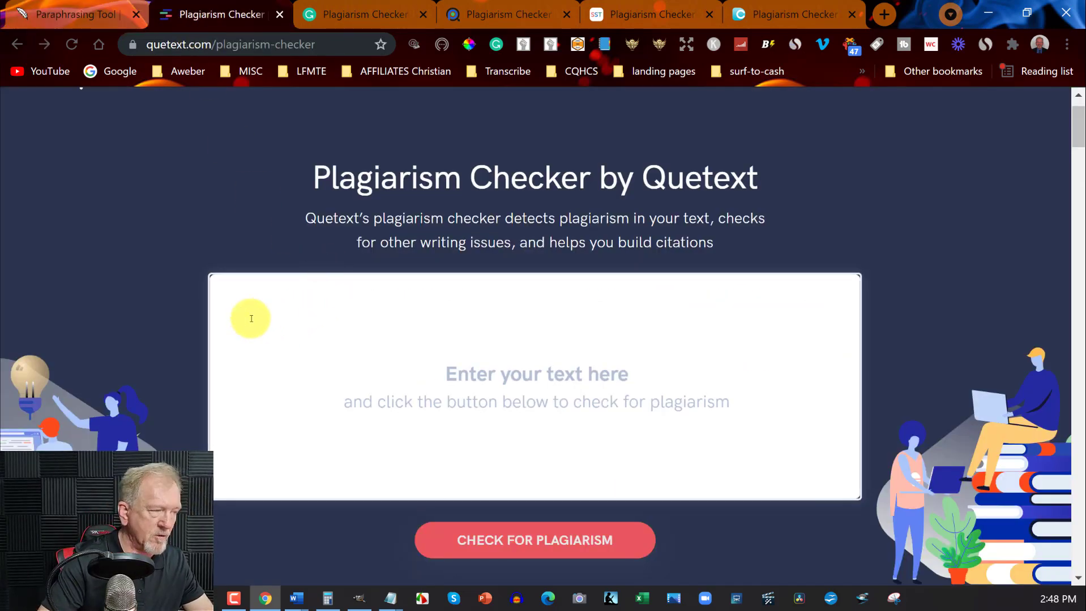
key(ctrl+v)
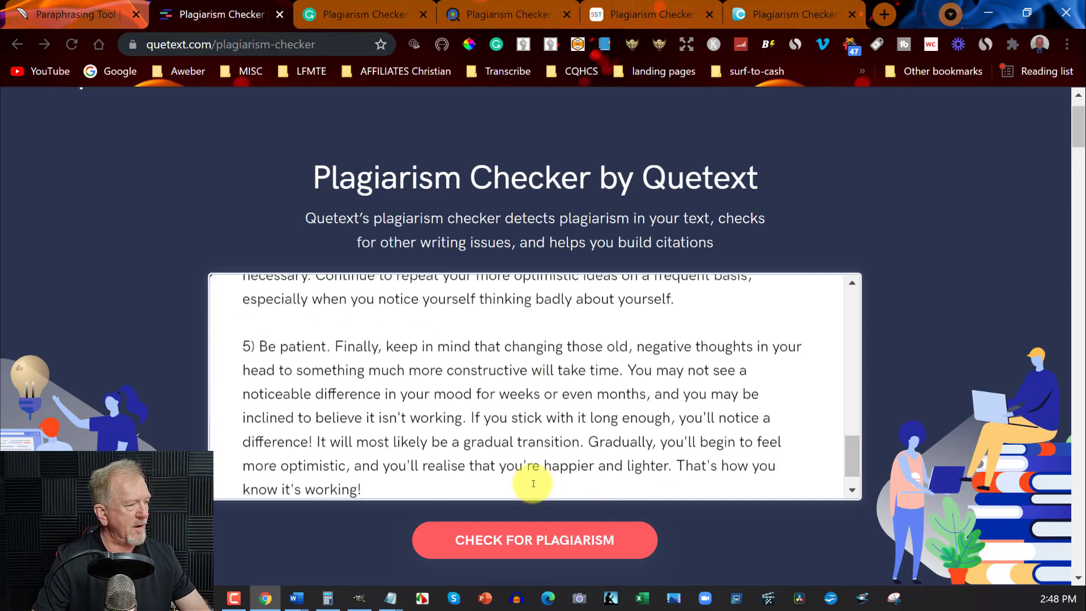
scroll(449, 417, up, 12)
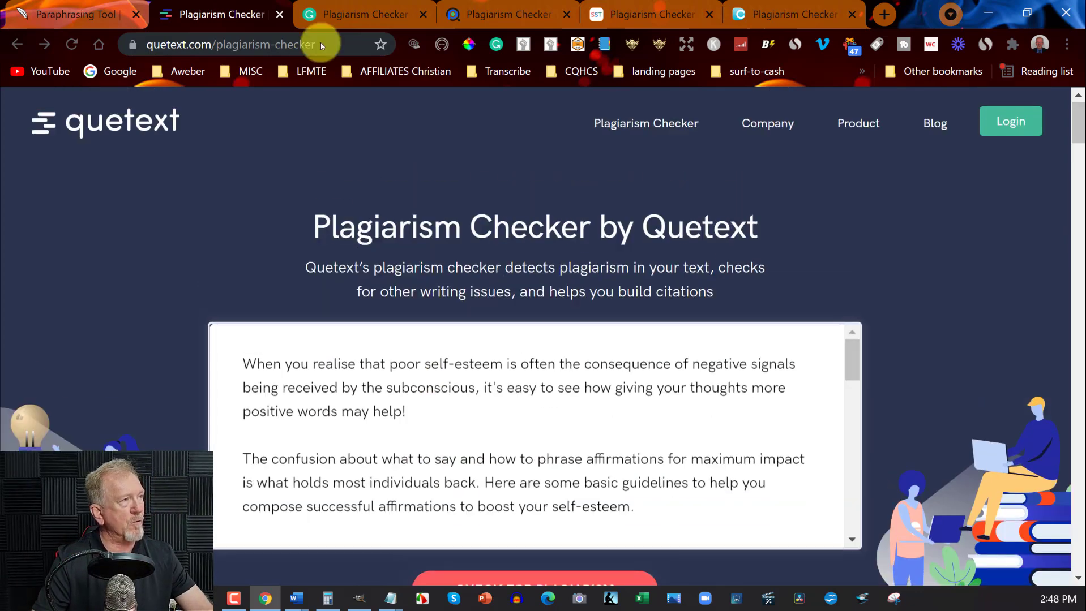
Return to QuillBot, look through the paraphrased article to its end, and view its fluency and difference statistics
click(74, 8)
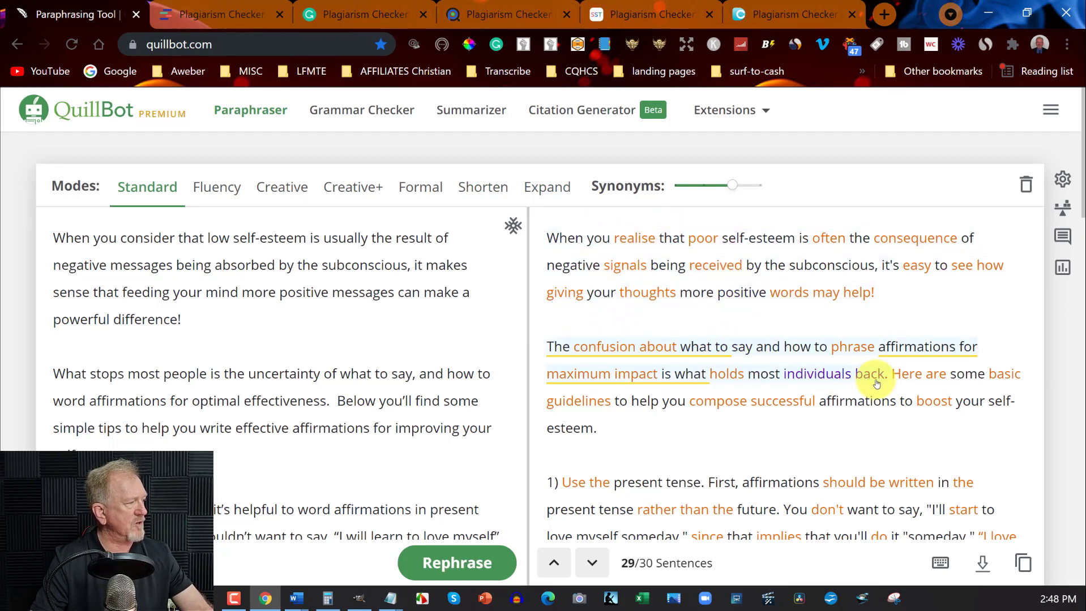
scroll(789, 384, down, 15)
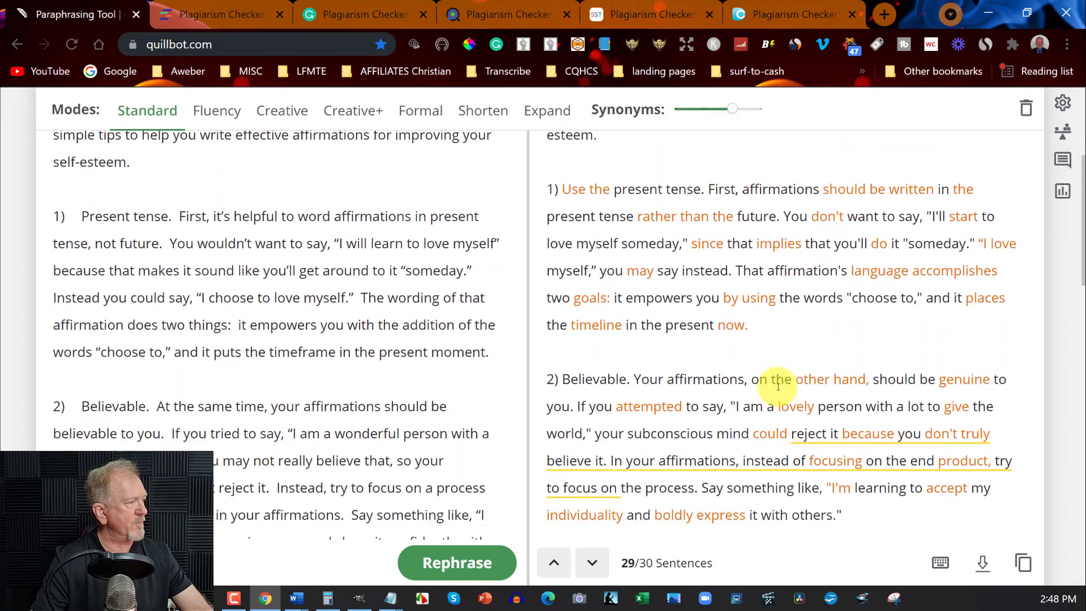
scroll(773, 384, down, 10)
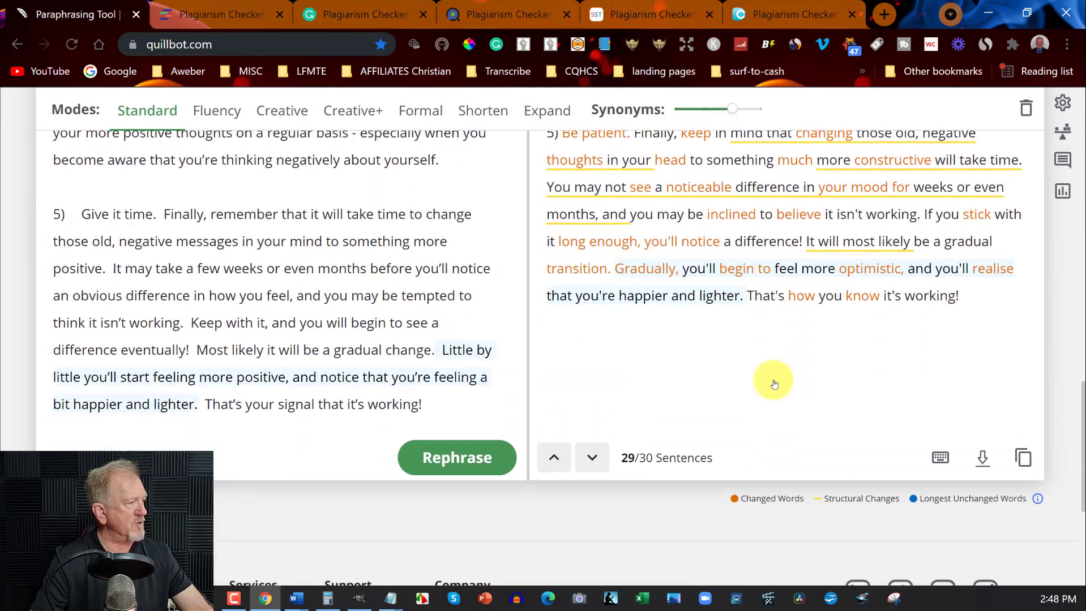
scroll(773, 384, up, 15)
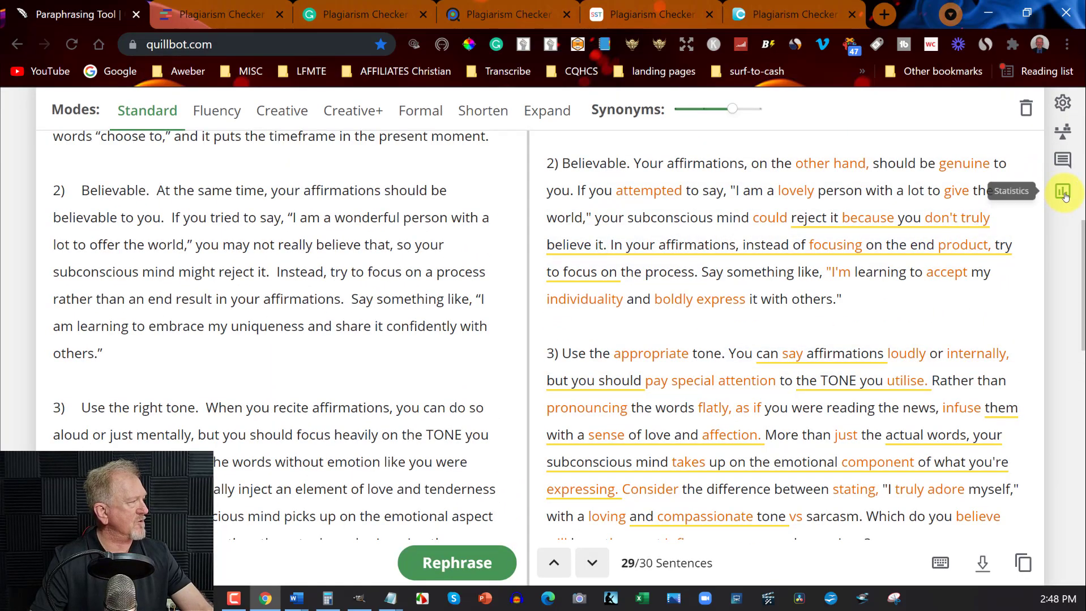
click(1062, 193)
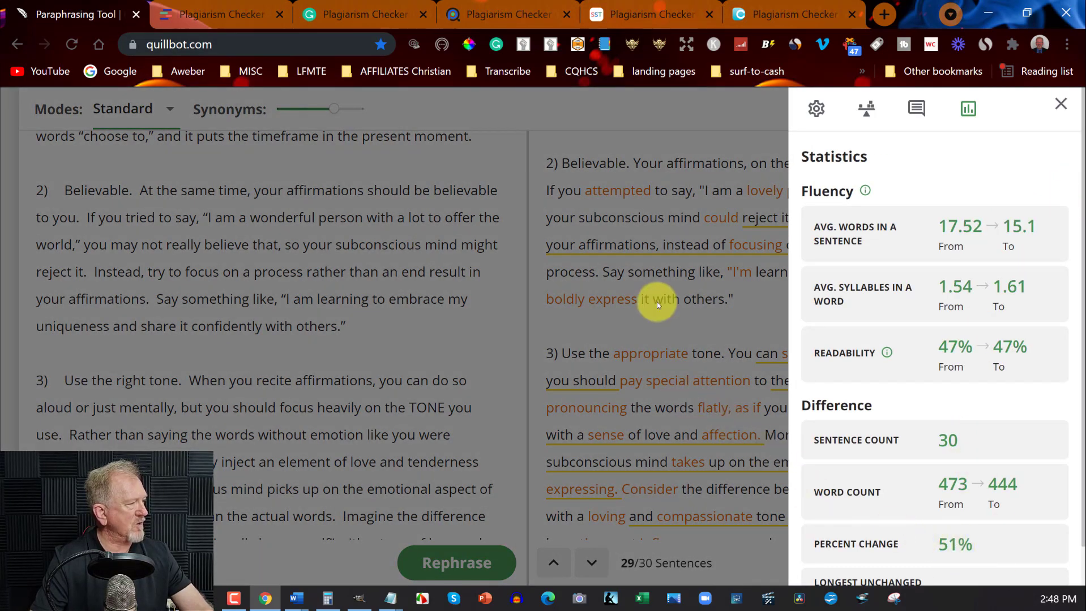
click(651, 326)
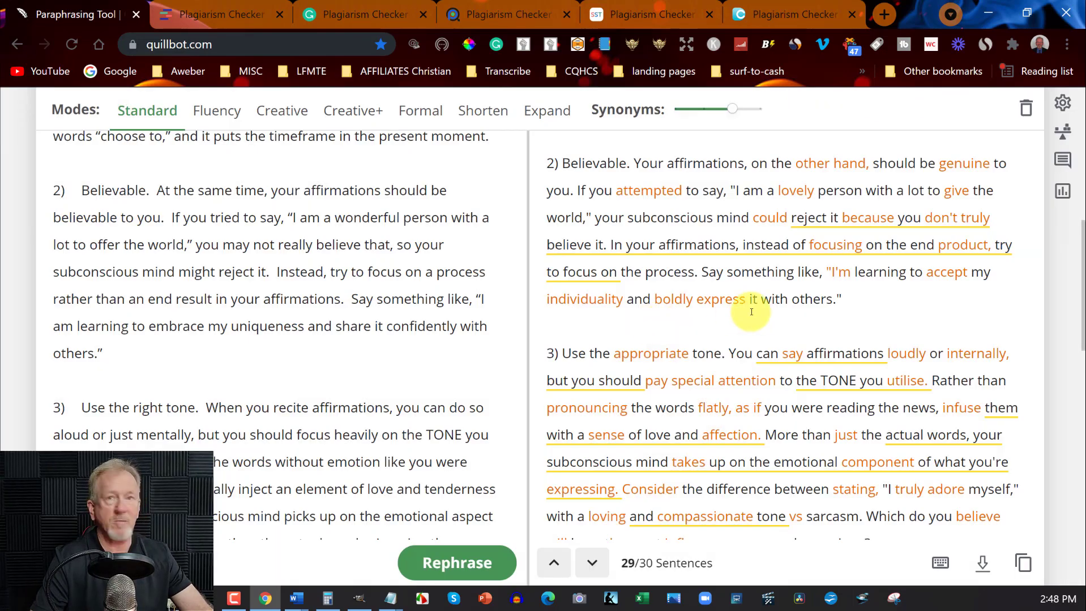
Go back to Quetext and run the plagiarism check on the pasted article
click(198, 14)
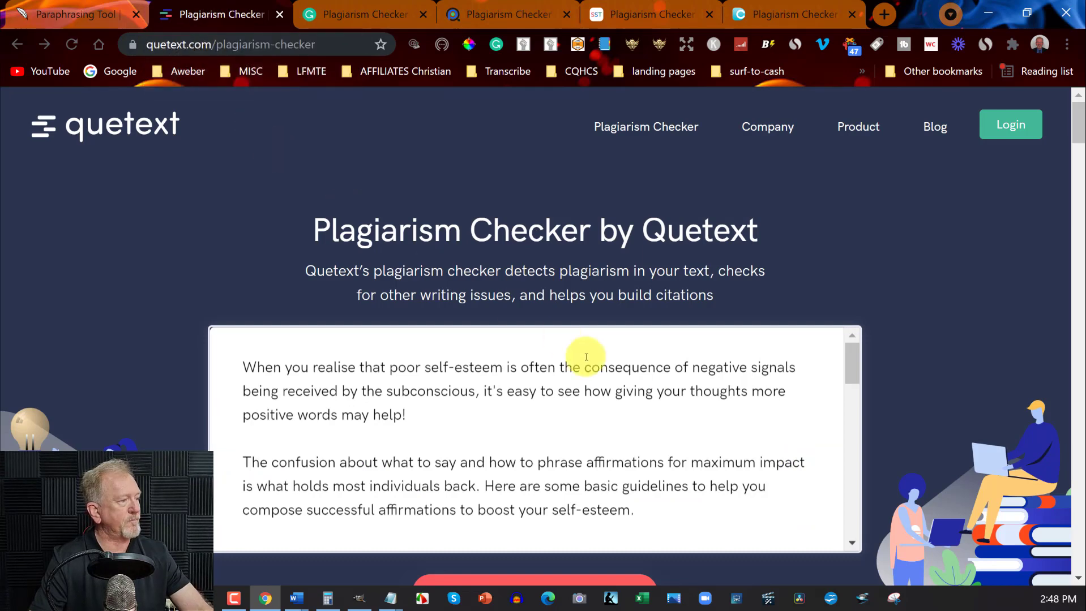
scroll(991, 283, down, 3)
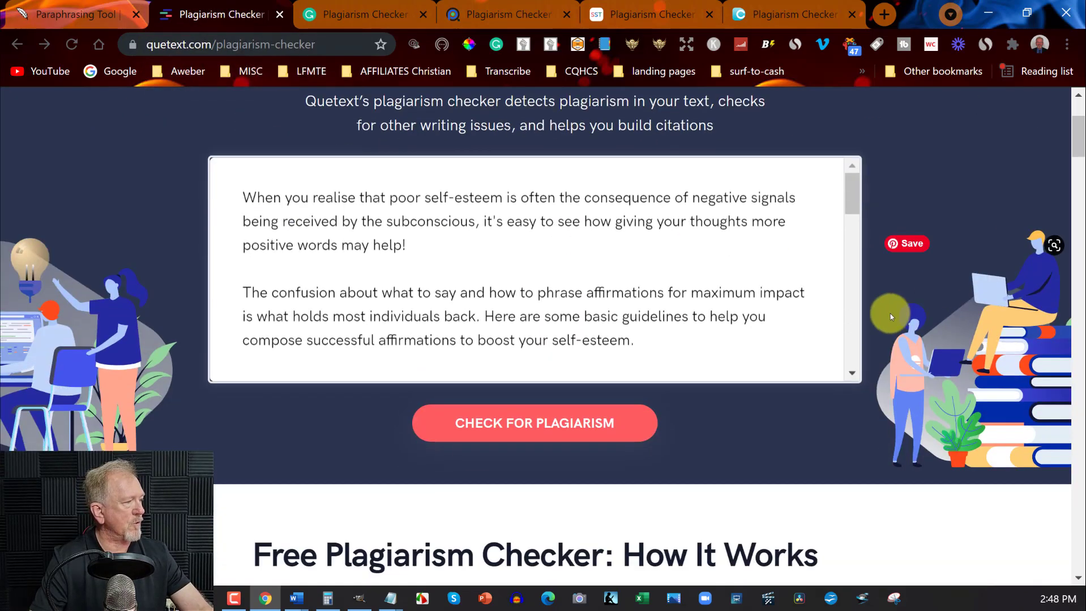
click(513, 422)
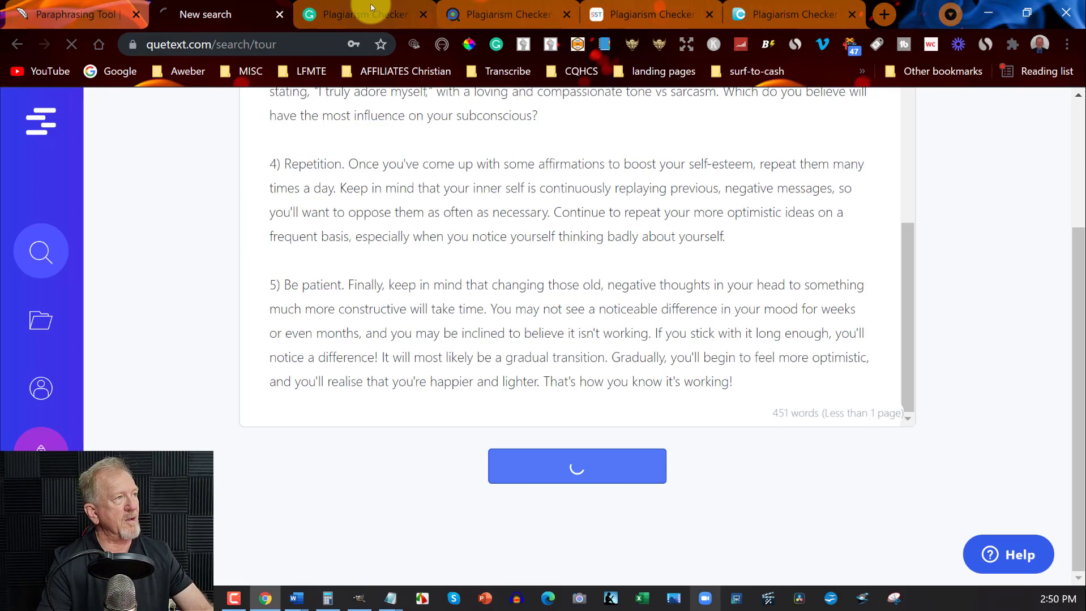
Paste the rewritten article into Grammarly's plagiarism checker and scan it for plagiarism
click(371, 7)
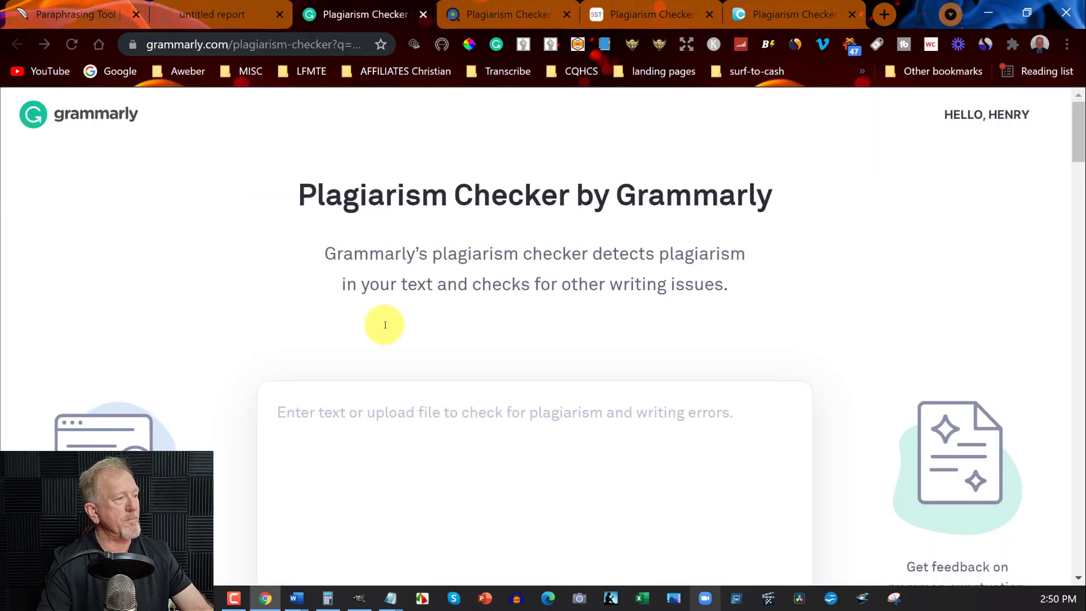
click(283, 411)
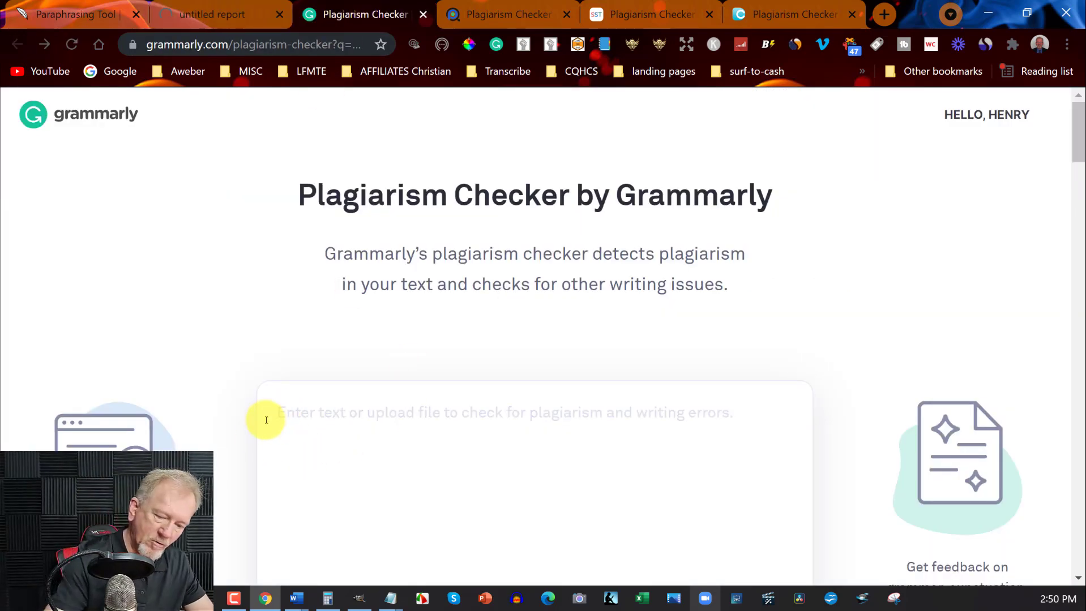
key(ctrl+v)
scroll(819, 295, down, 6)
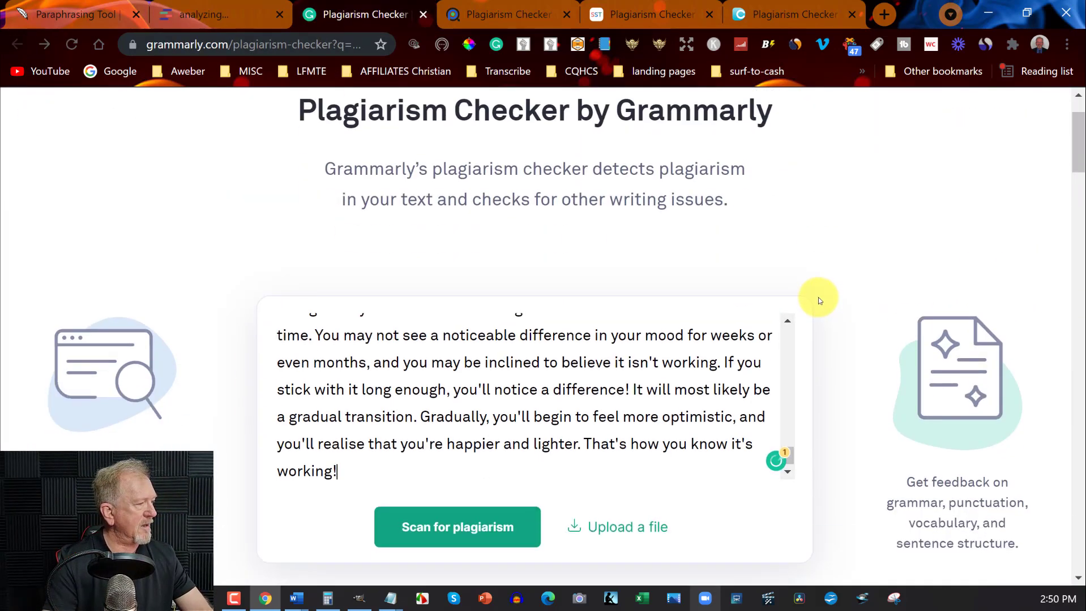
click(420, 284)
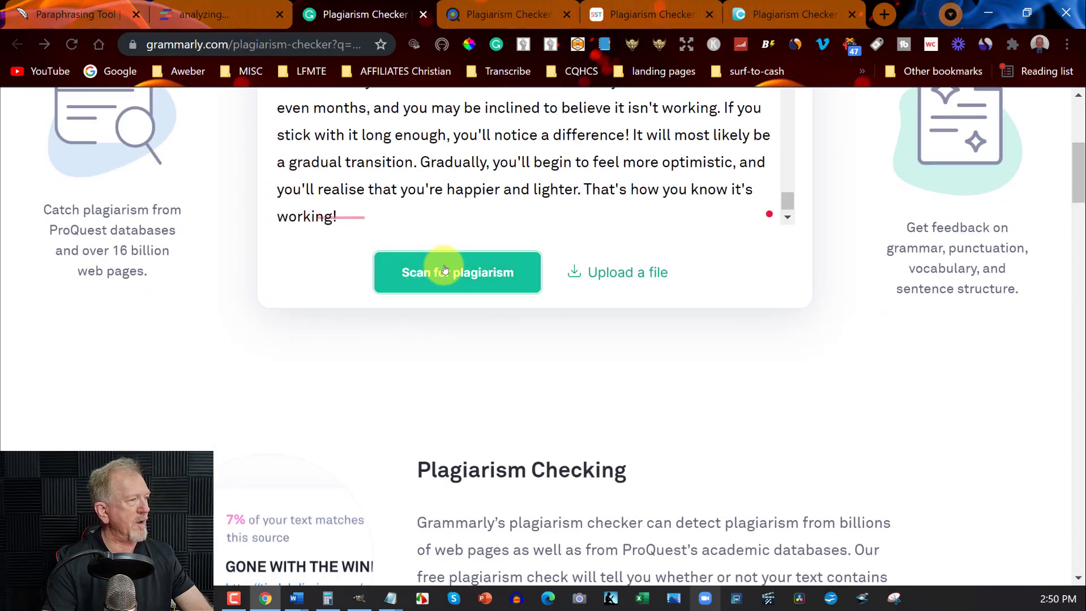
Switch to Plagiarism Detector, paste the rewritten article into its text box and run the plagiarism check
click(500, 12)
scroll(838, 293, down, 1)
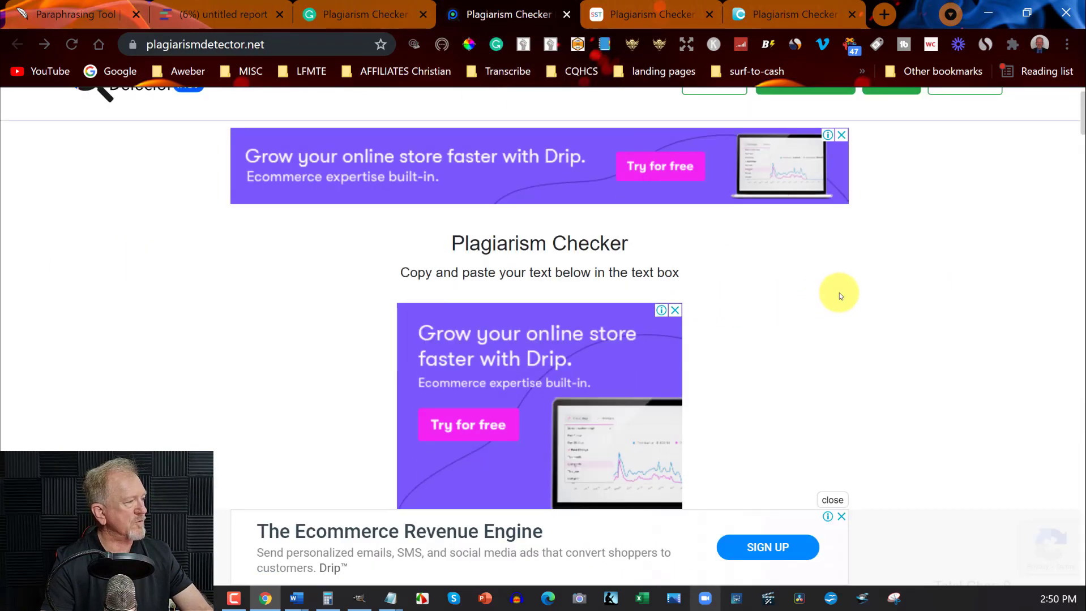
scroll(838, 293, down, 10)
scroll(421, 197, up, 2)
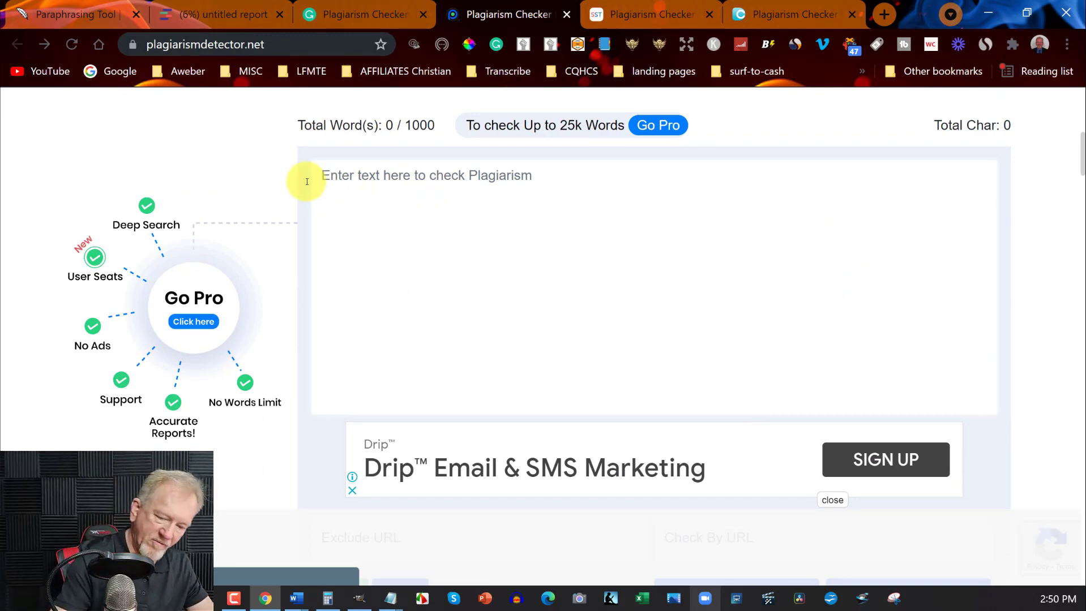
key(ctrl+v)
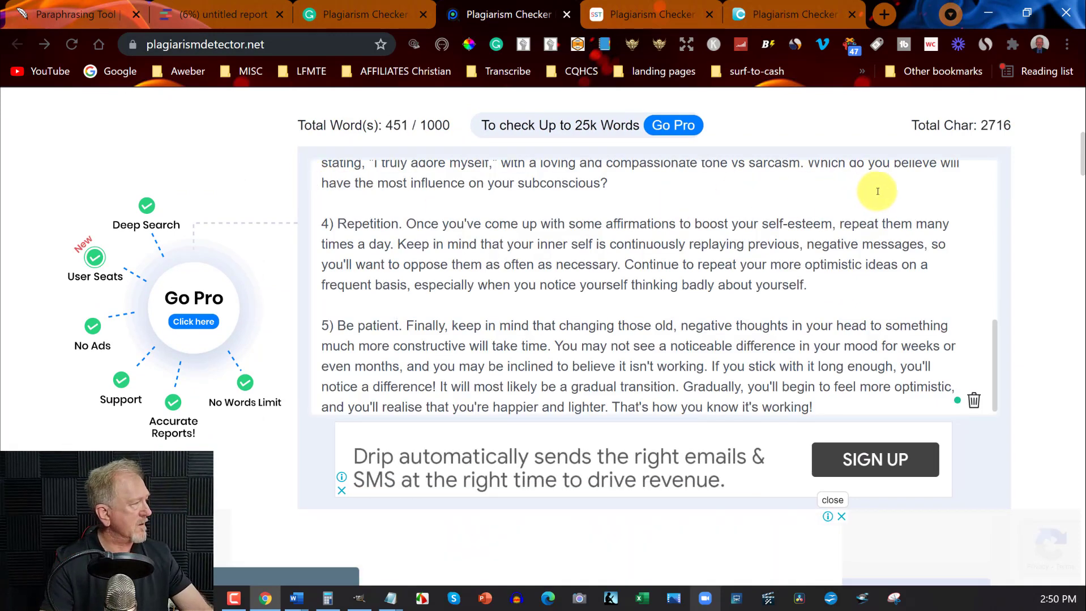
scroll(1056, 172, down, 2)
scroll(1058, 173, down, 4)
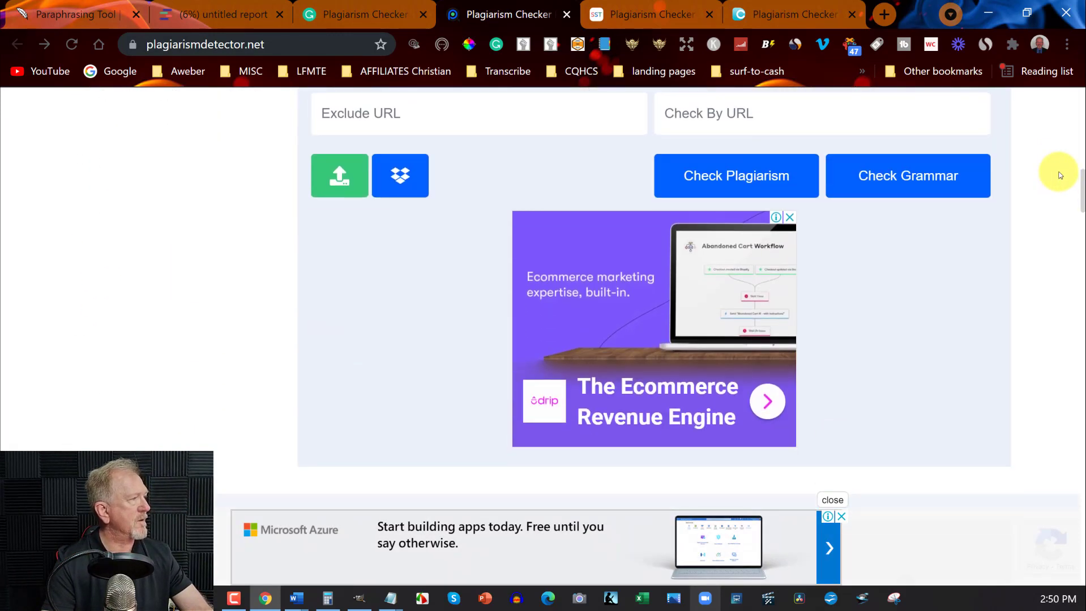
scroll(956, 166, up, 1)
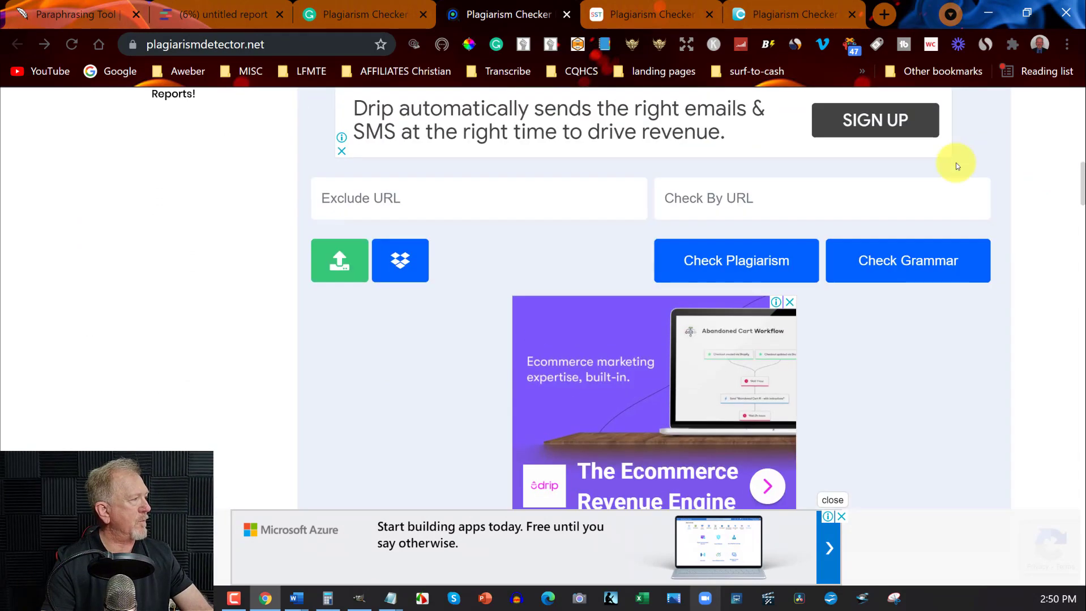
click(735, 258)
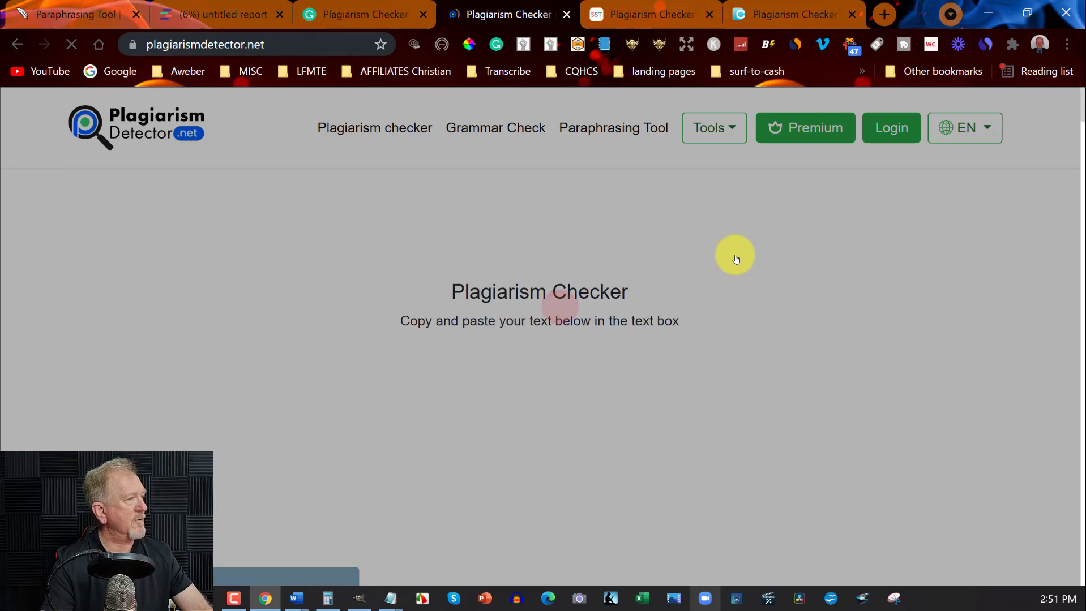
Paste the rewritten article into the SmallSEOTools plagiarism checker, complete the robot verification and start the plagiarism check
click(639, 12)
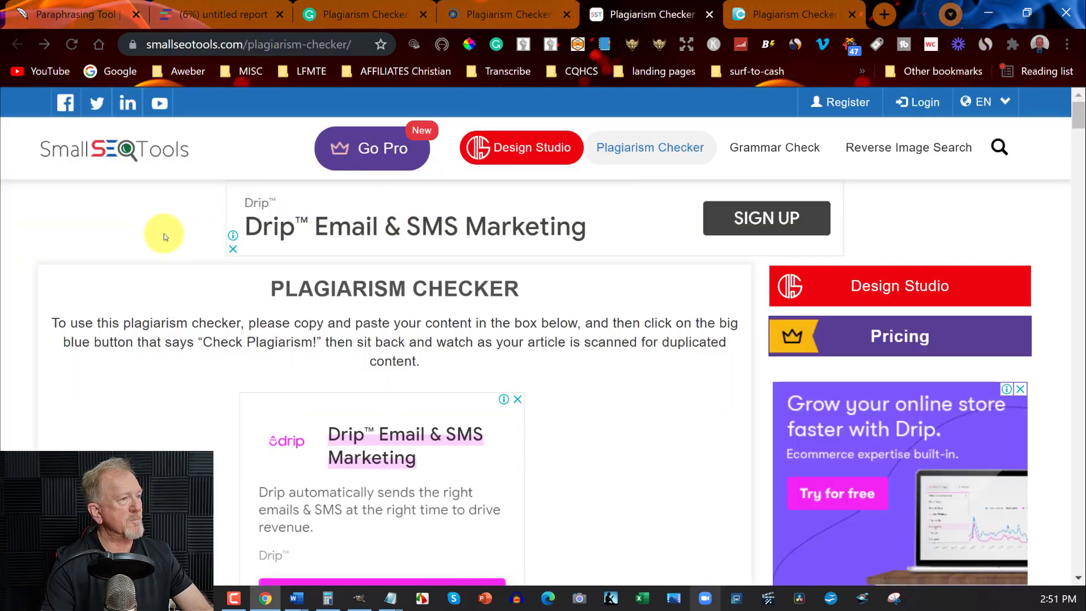
scroll(599, 280, down, 3)
scroll(599, 280, down, 5)
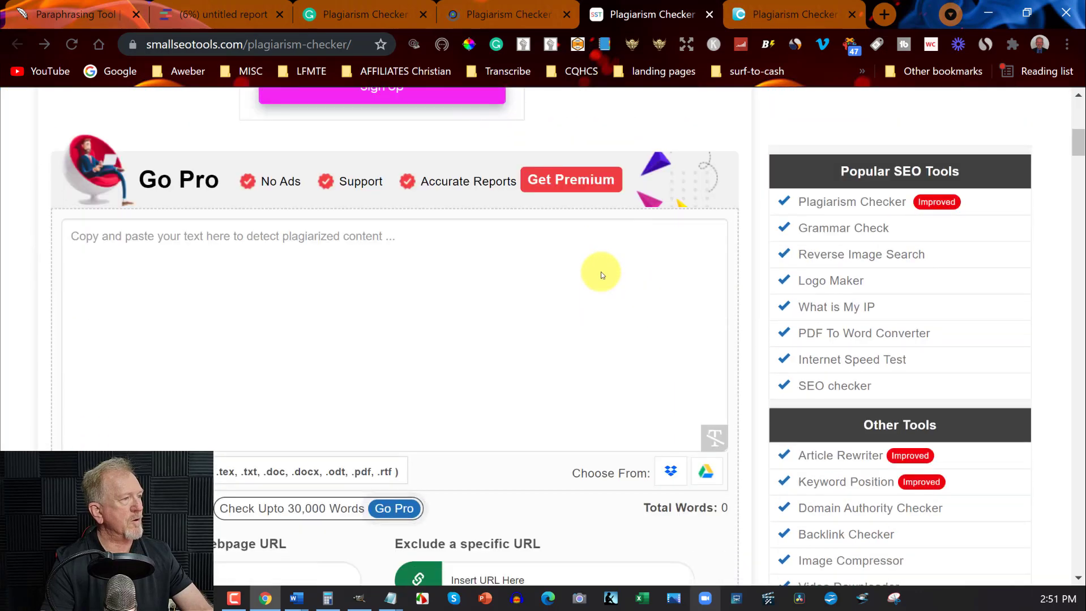
click(71, 236)
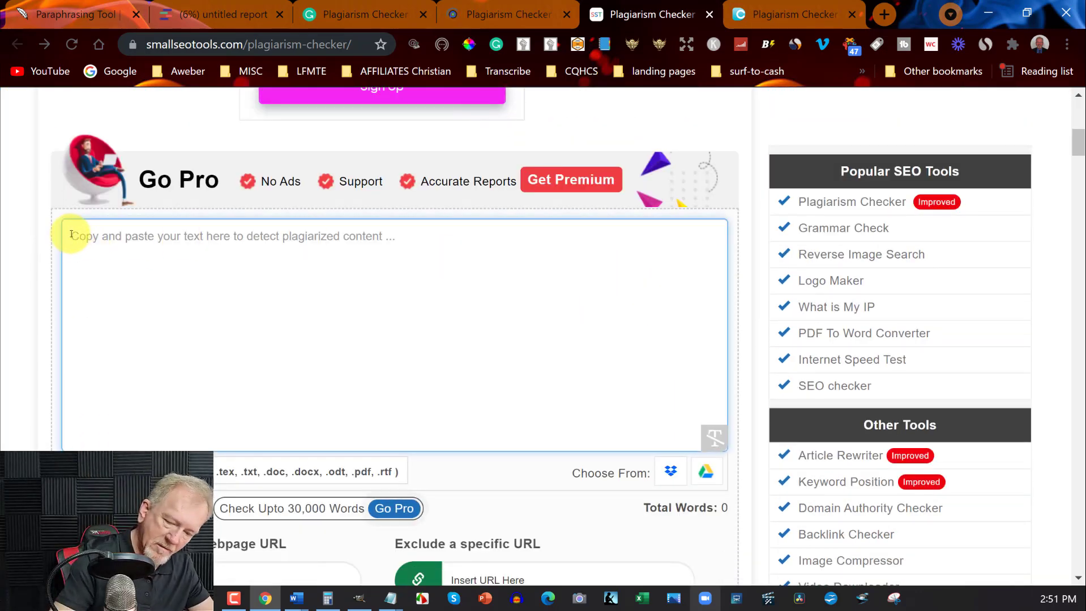
key(ctrl+v)
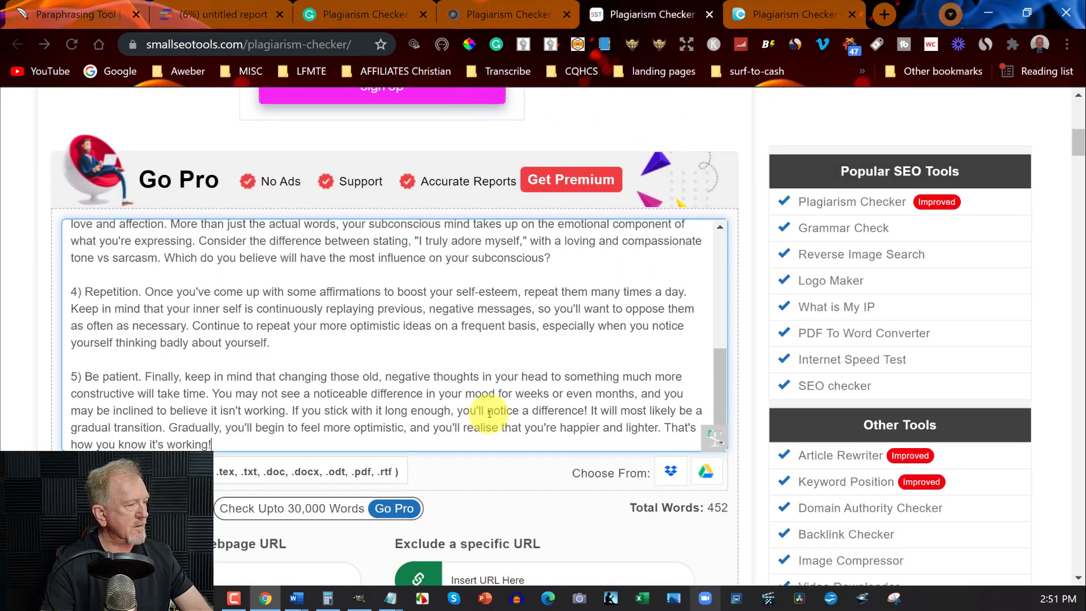
scroll(474, 416, down, 2)
scroll(490, 376, down, 4)
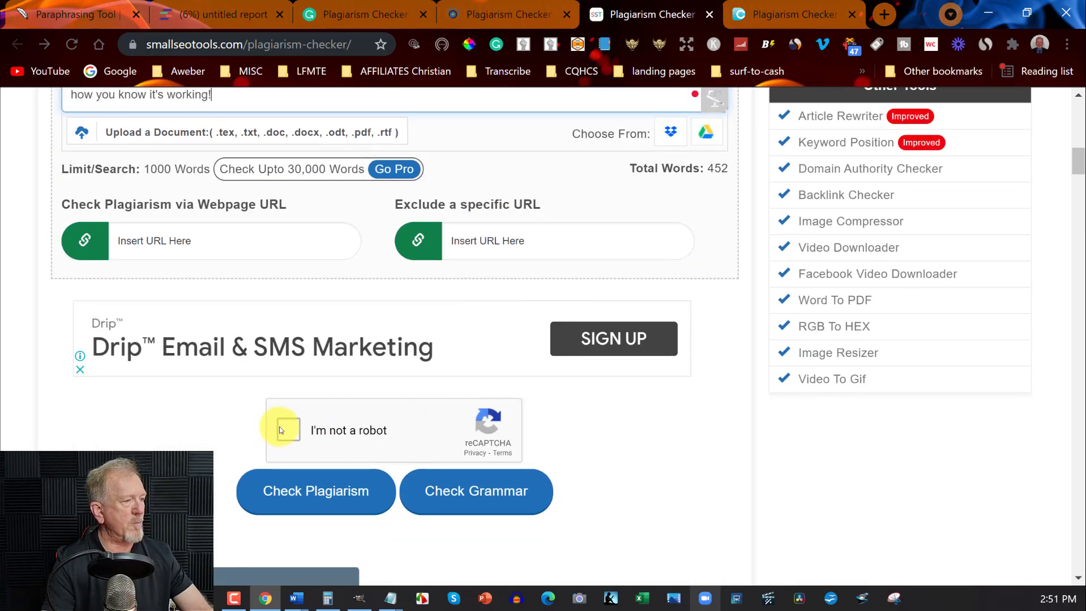
click(280, 430)
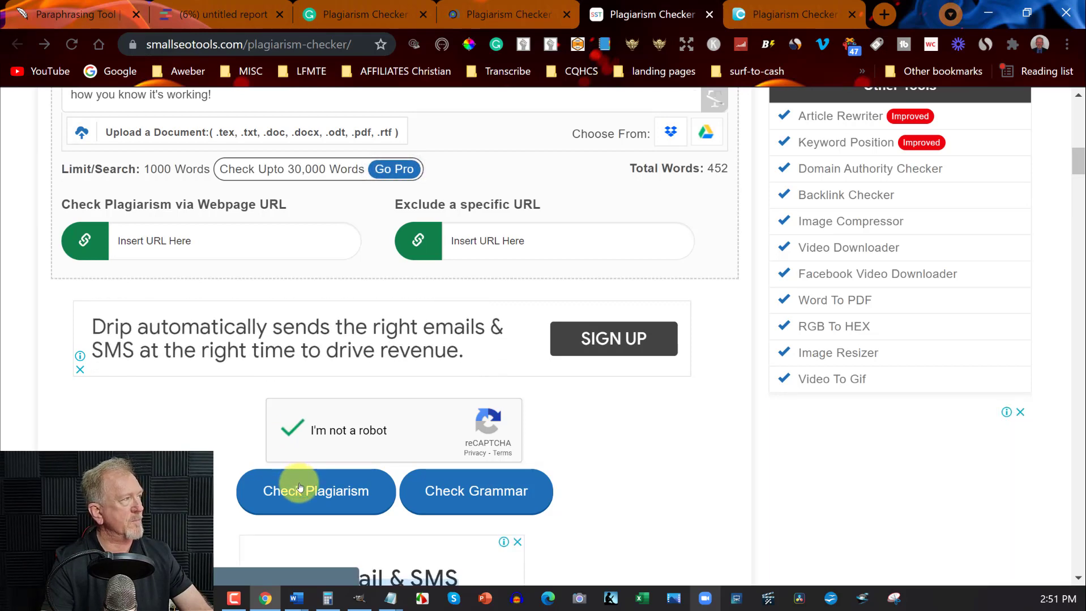
click(300, 489)
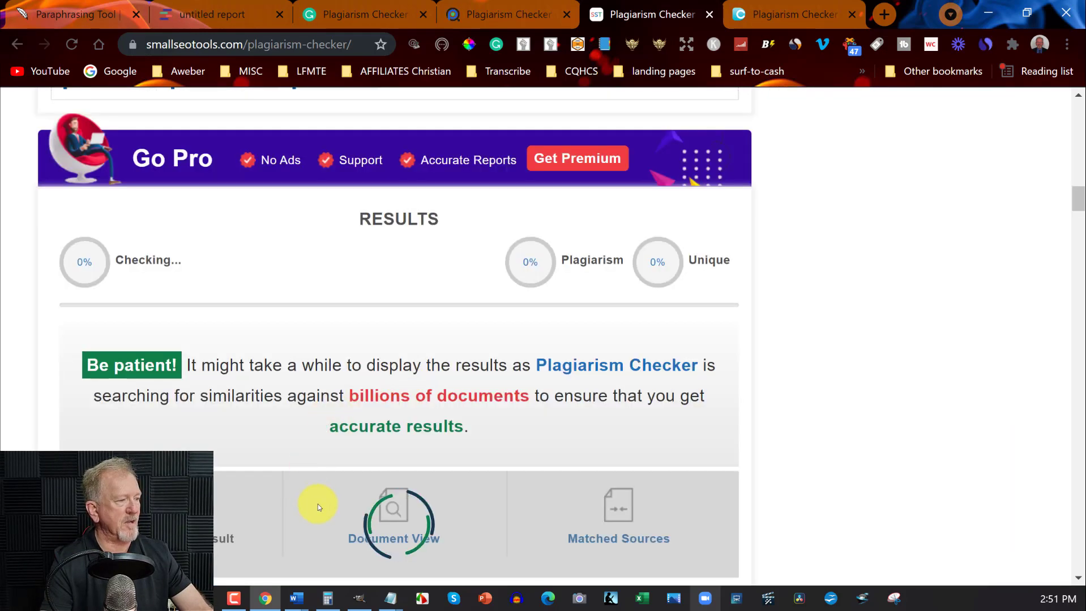
Paste the rewritten article into DupliChecker, complete the robot verification and run its plagiarism check
click(790, 14)
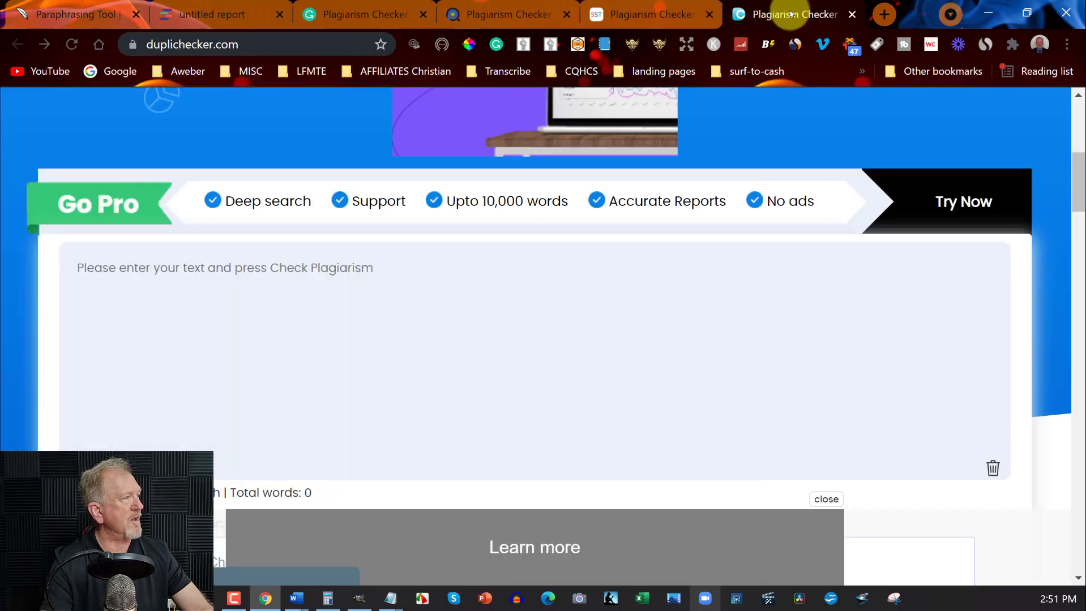
click(83, 273)
key(ctrl+v)
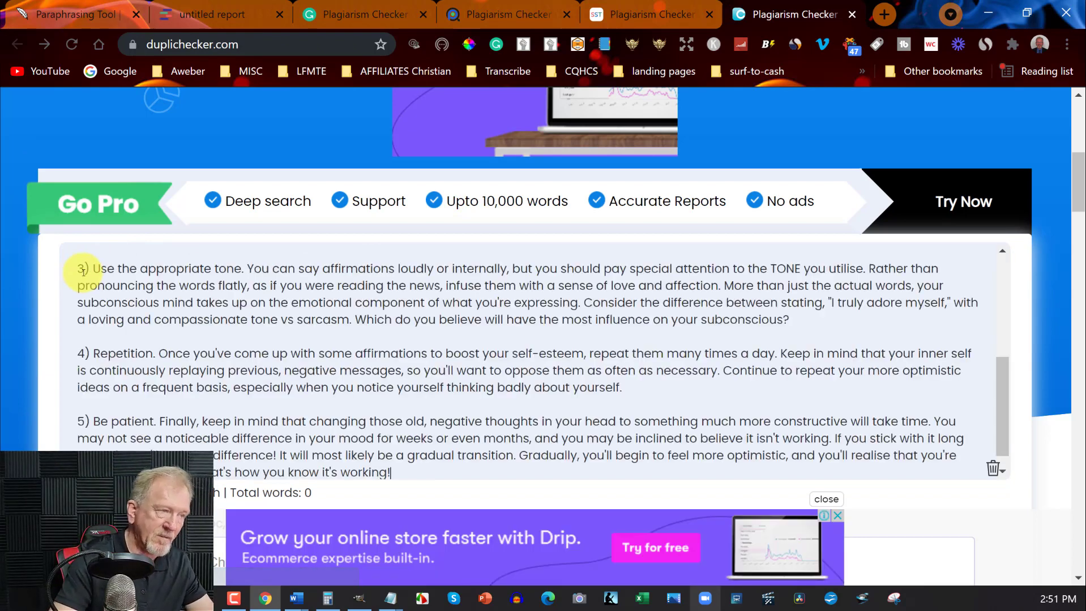
scroll(597, 320, down, 1)
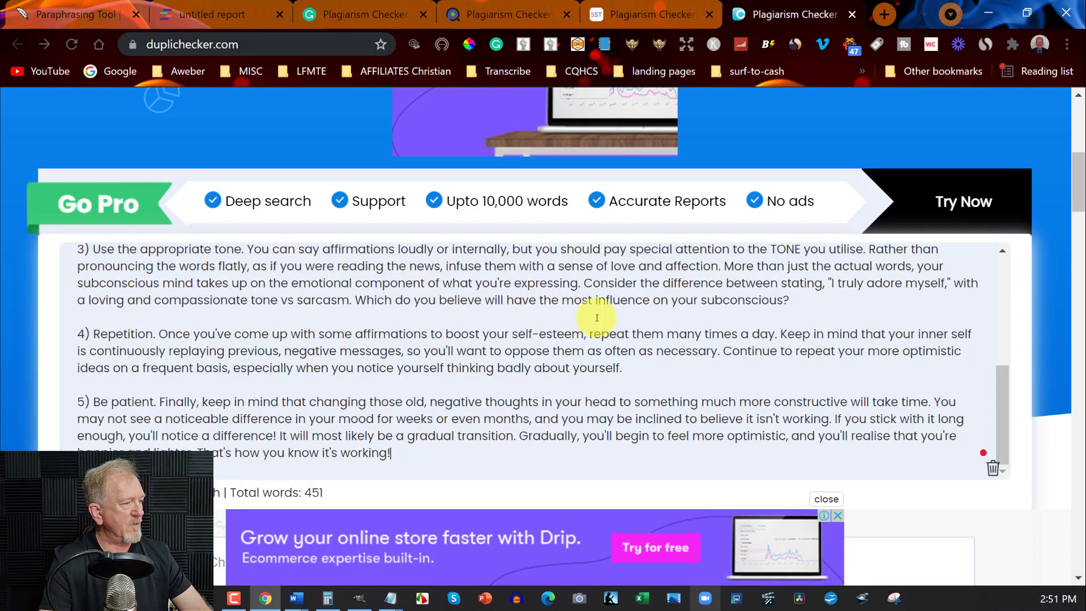
scroll(900, 244, down, 7)
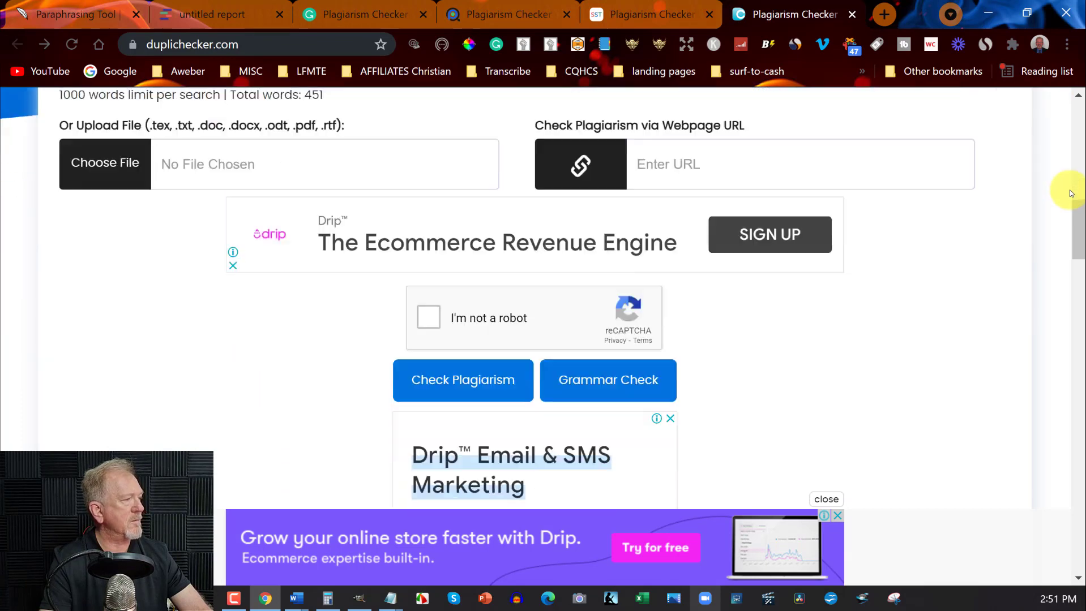
click(426, 298)
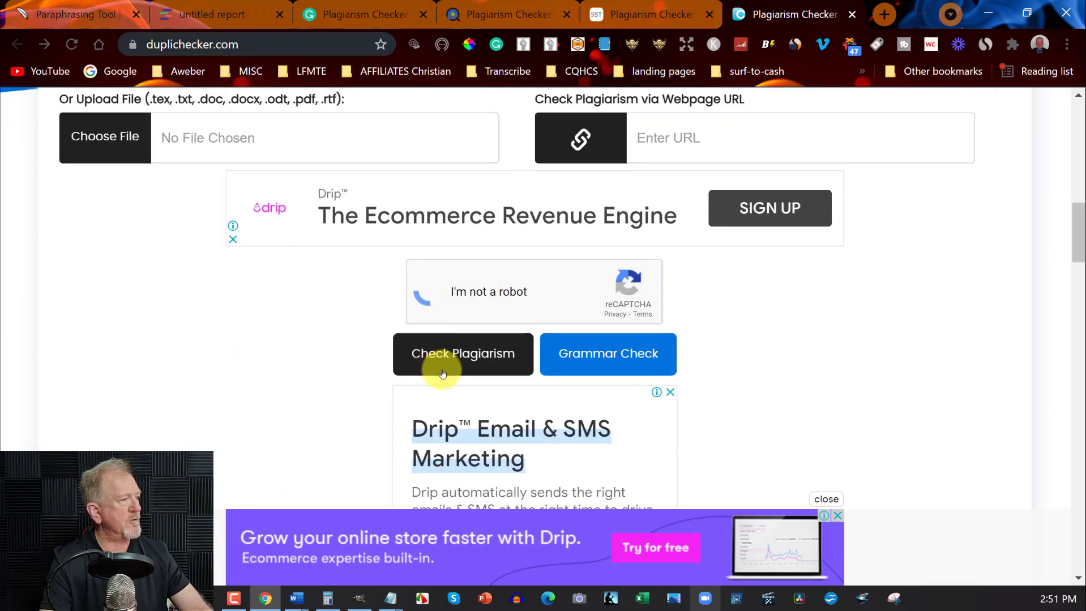
click(449, 351)
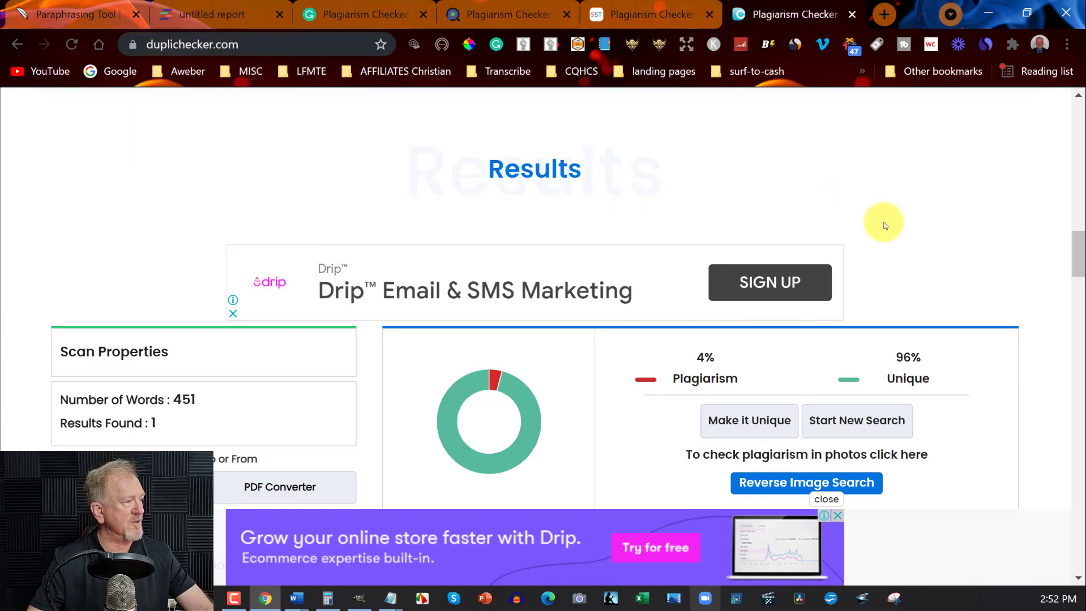
Examine DupliChecker's plagiarism results, find the flagged sentence in the scanned article and locate it in QuillBot's paraphrased text
scroll(884, 224, down, 1)
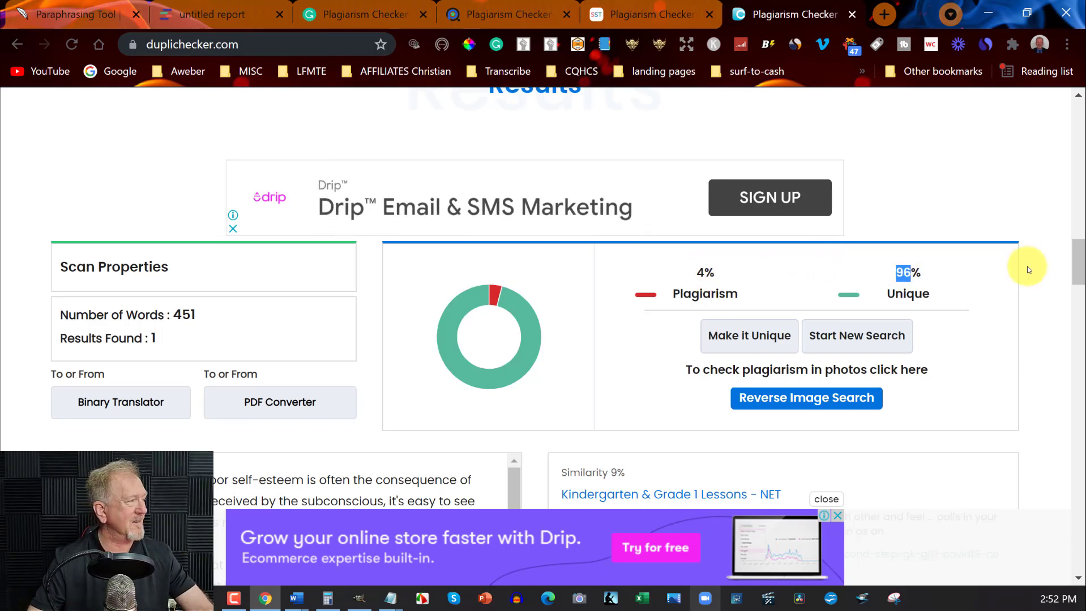
scroll(1053, 245, down, 1)
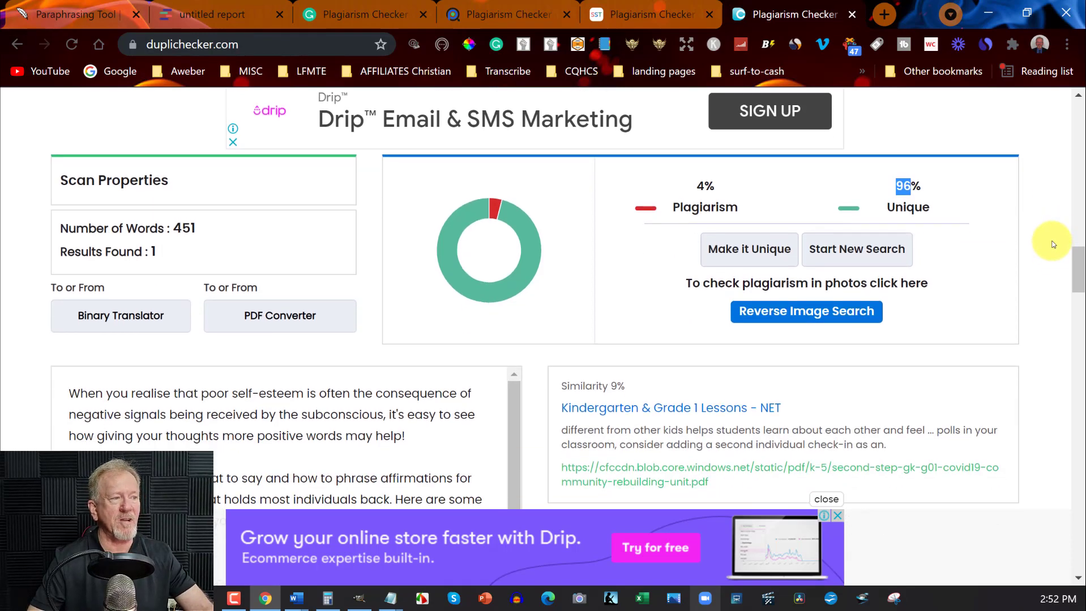
scroll(1053, 244, down, 3)
scroll(1053, 244, down, 1)
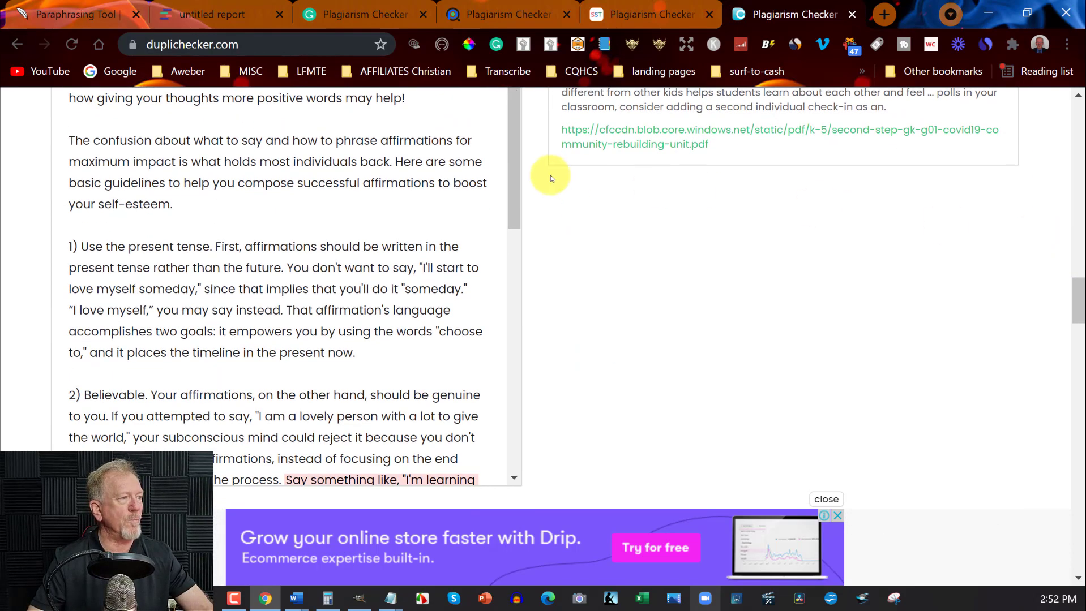
drag(515, 134, 499, 182)
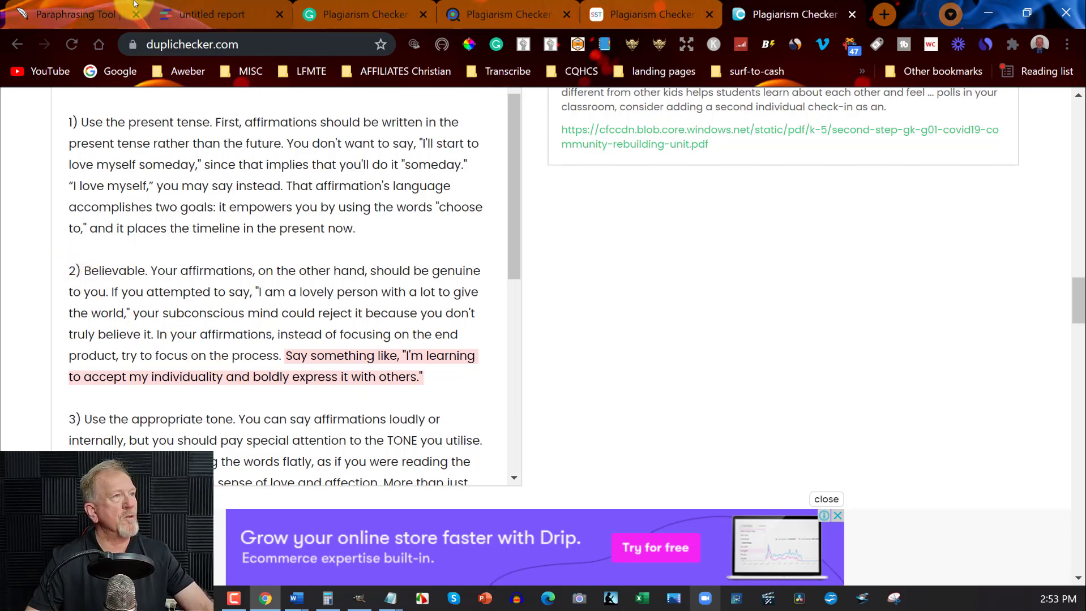
click(64, 11)
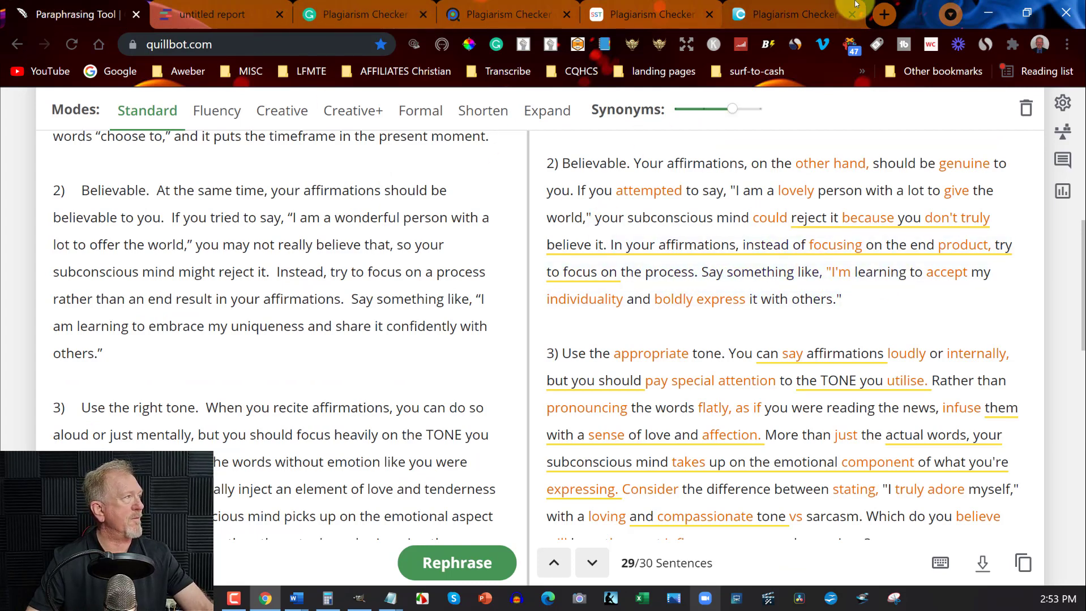
click(791, 14)
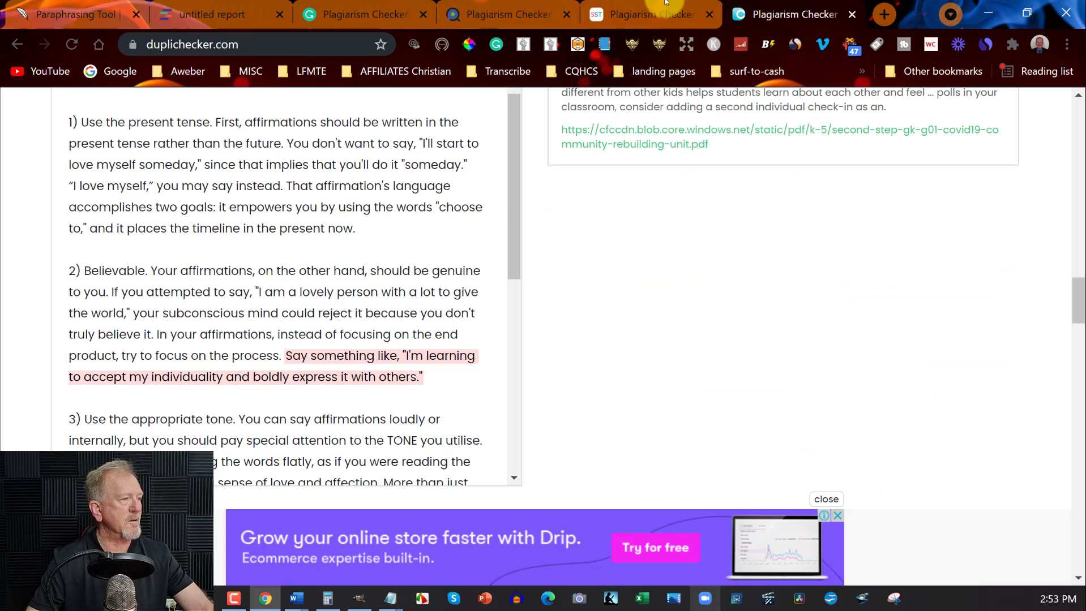
In QuillBot's flagged "Say something like" sentence, replace "individuality" with "uniqueness", "boldly" with "confidently" and "express" with "communicate"
click(54, 7)
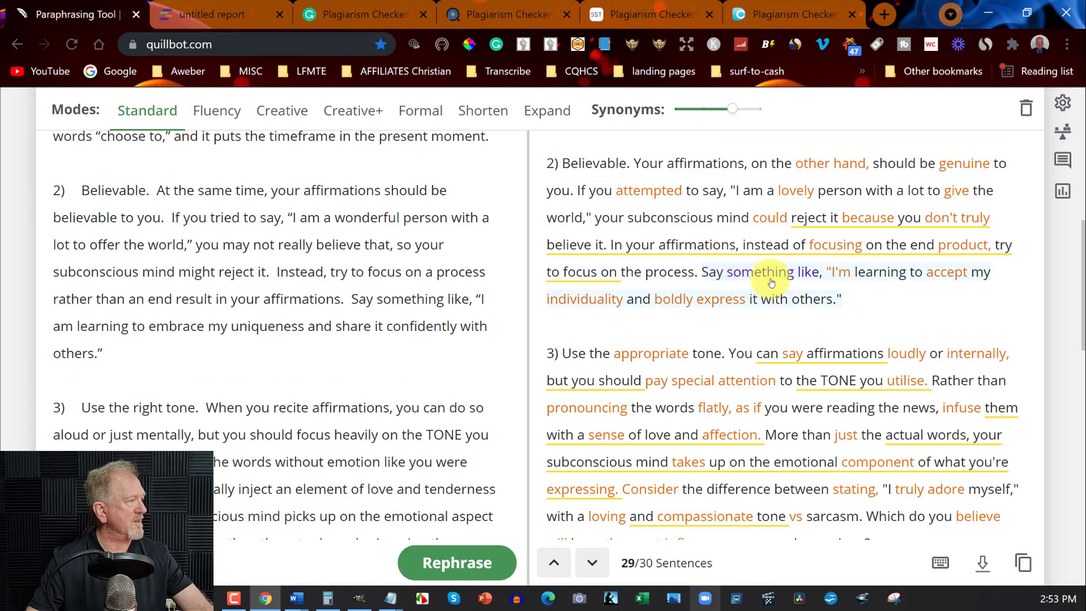
click(588, 301)
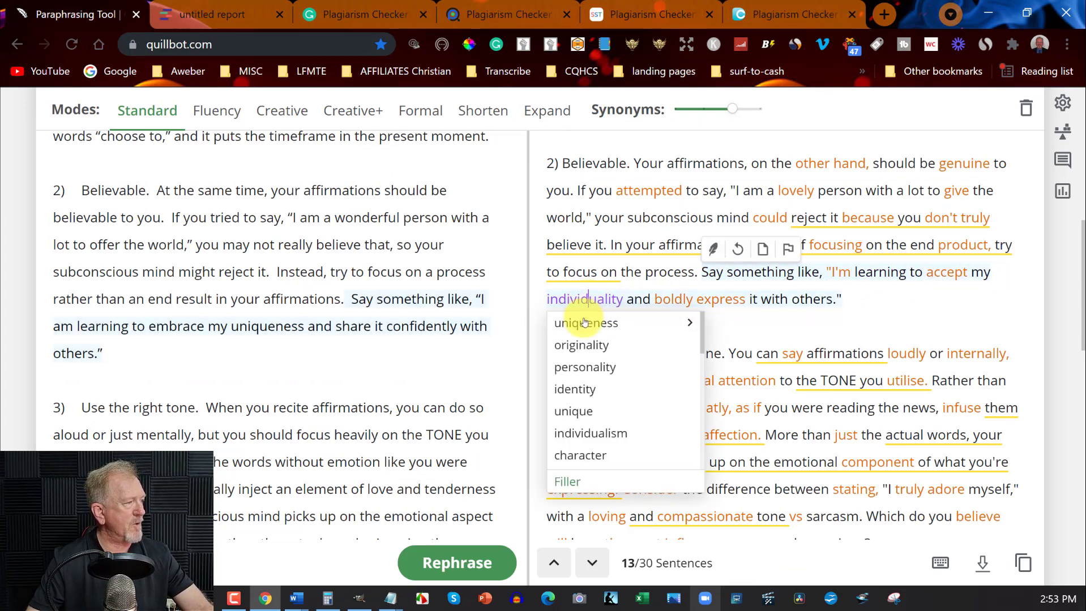
click(586, 322)
mouse_move(676, 310)
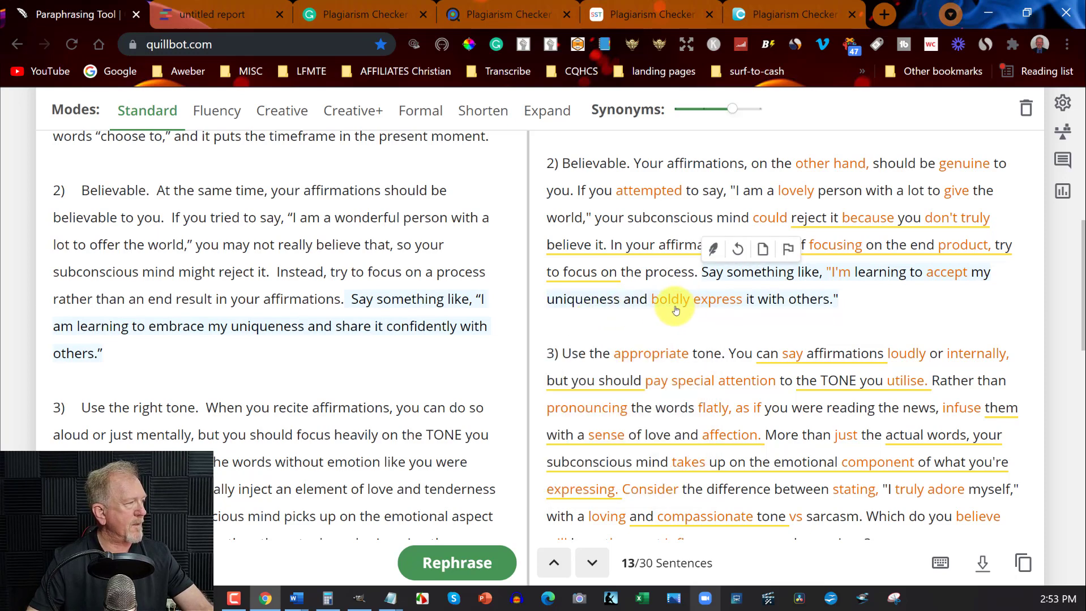
click(668, 301)
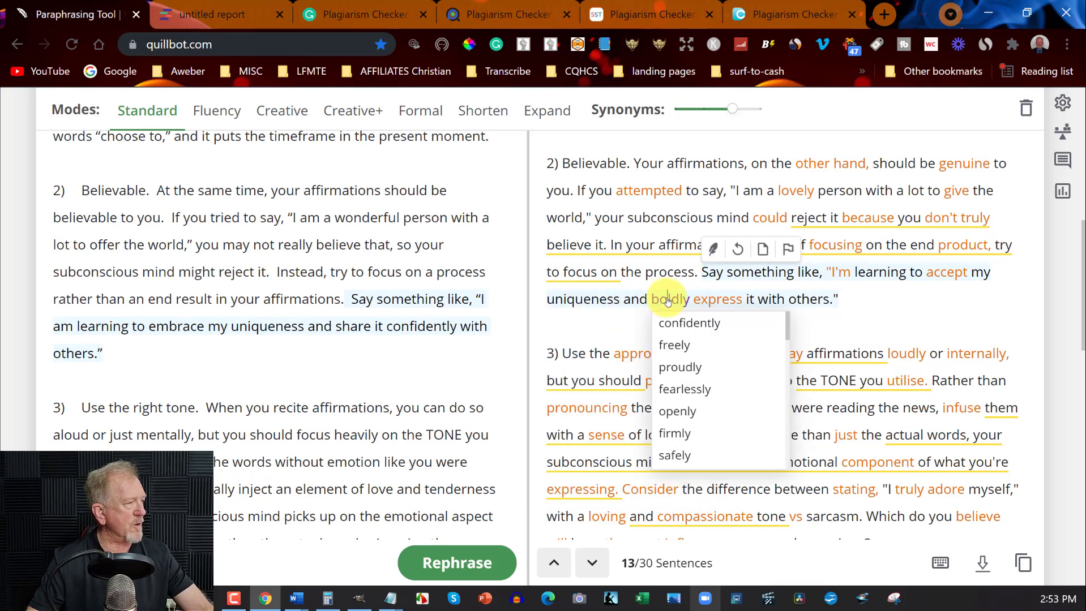
click(692, 323)
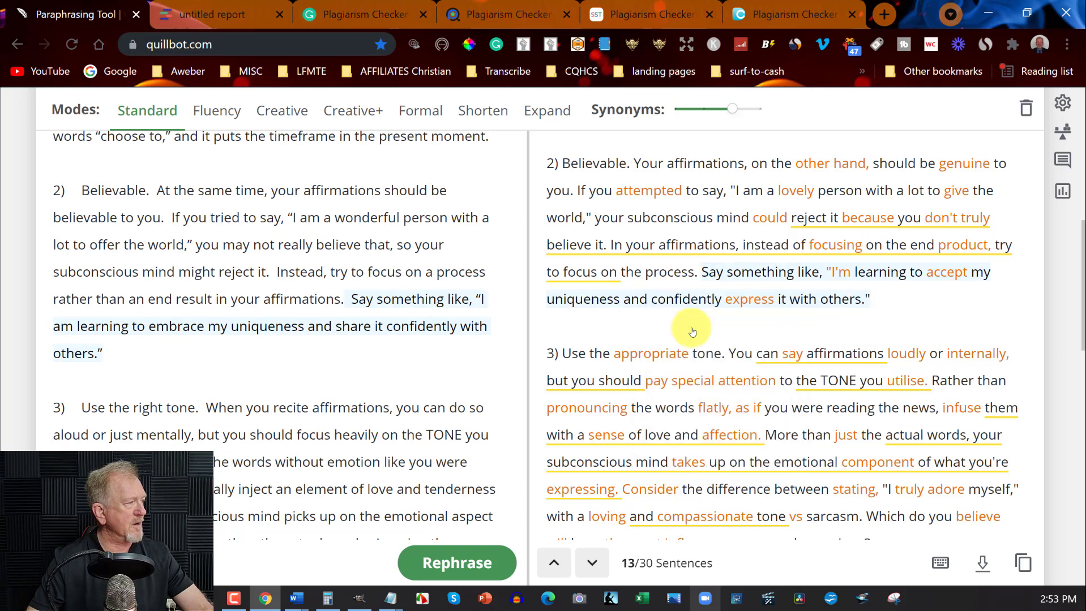
mouse_move(855, 307)
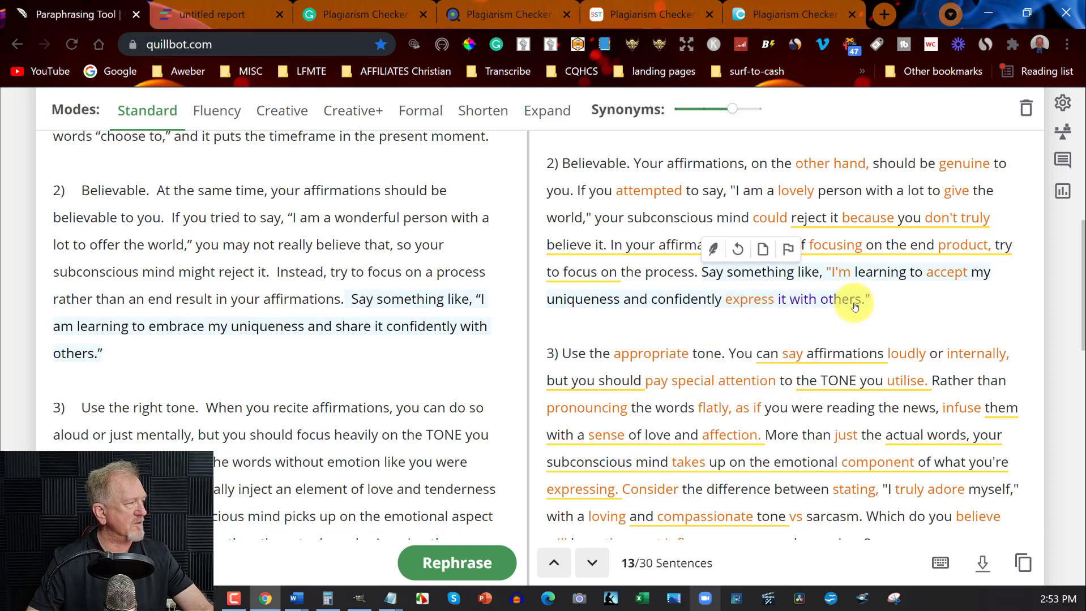
click(751, 301)
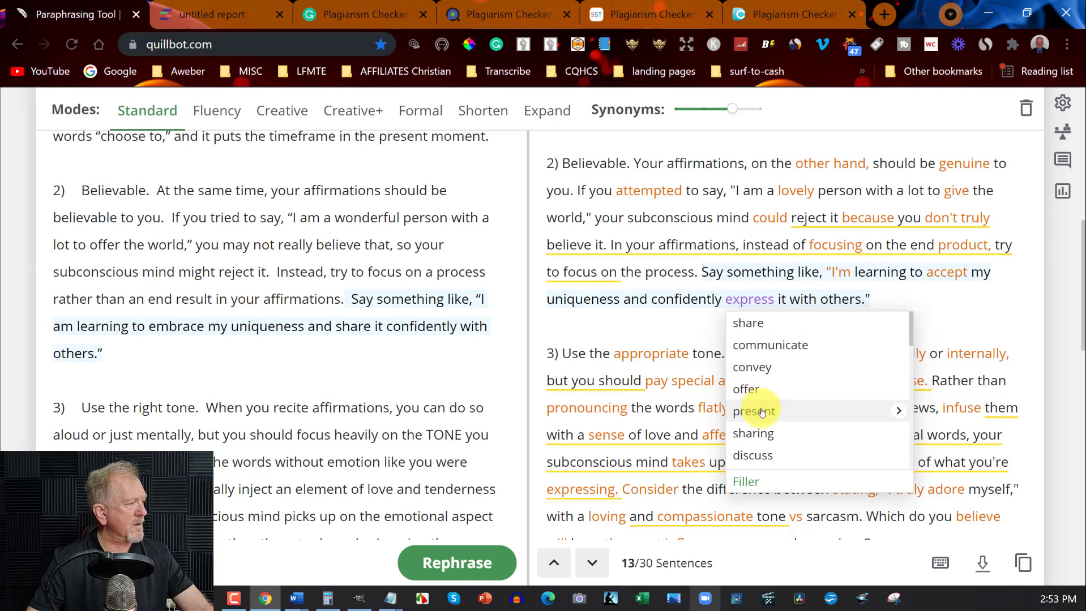
click(774, 346)
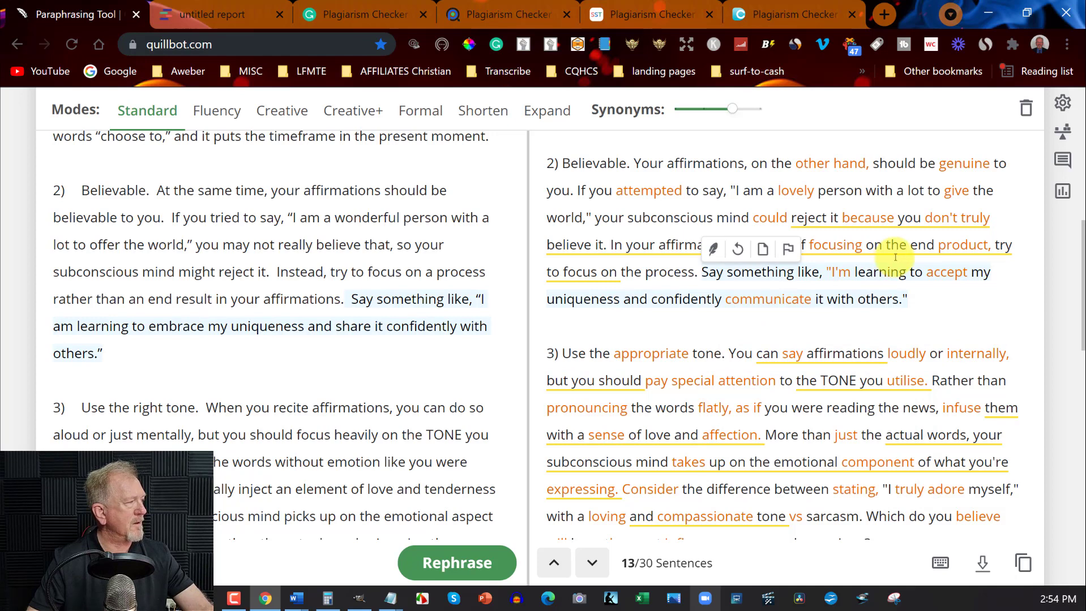
Copy QuillBot's full reworded article and paste it into a fresh plagiarism search in DupliChecker
click(1023, 562)
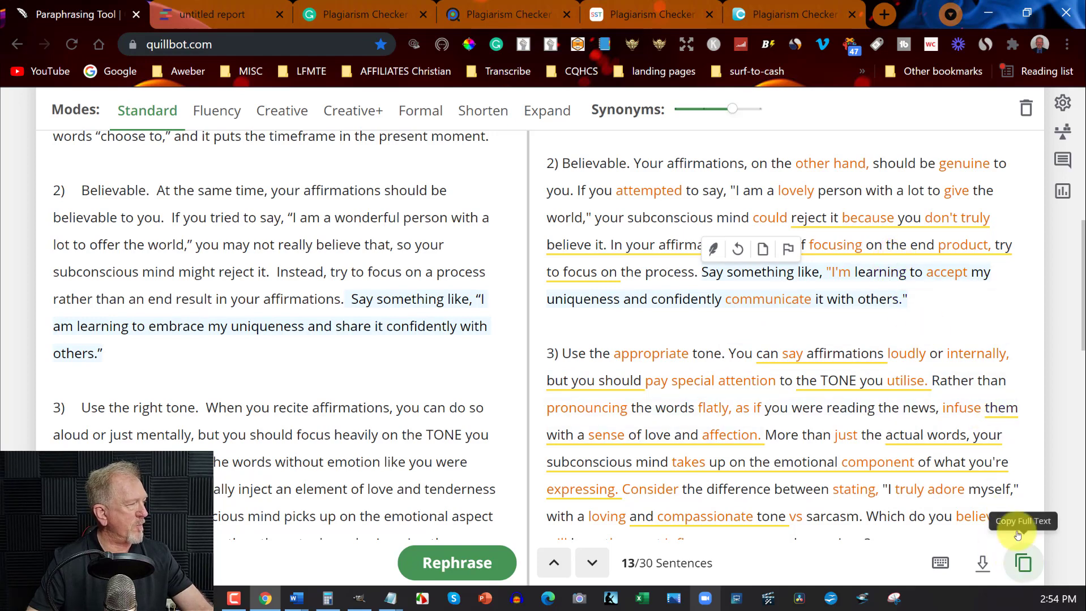
click(793, 17)
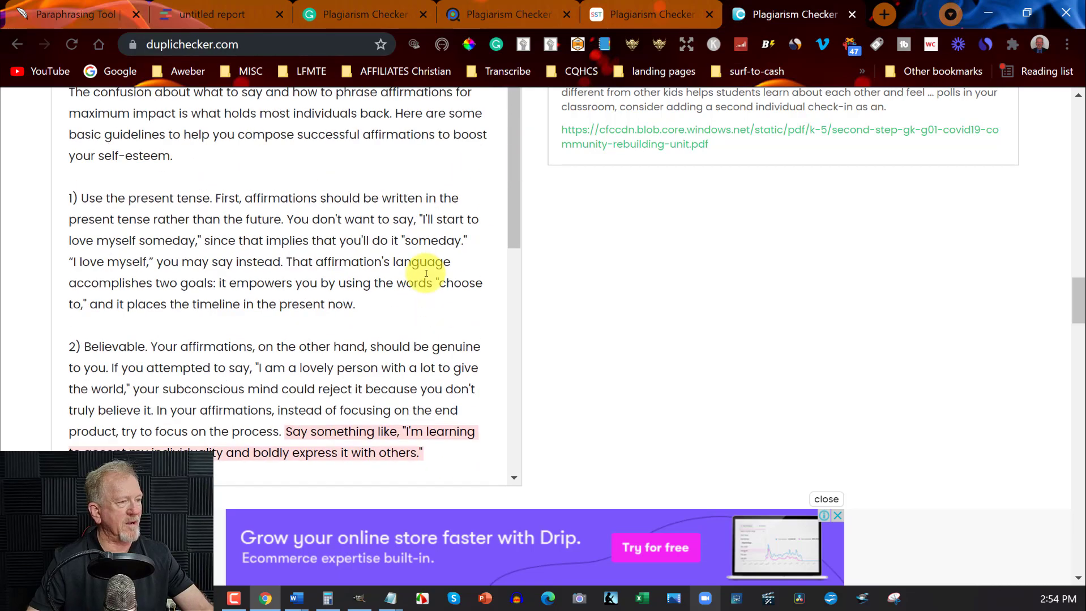
scroll(426, 274, up, 10)
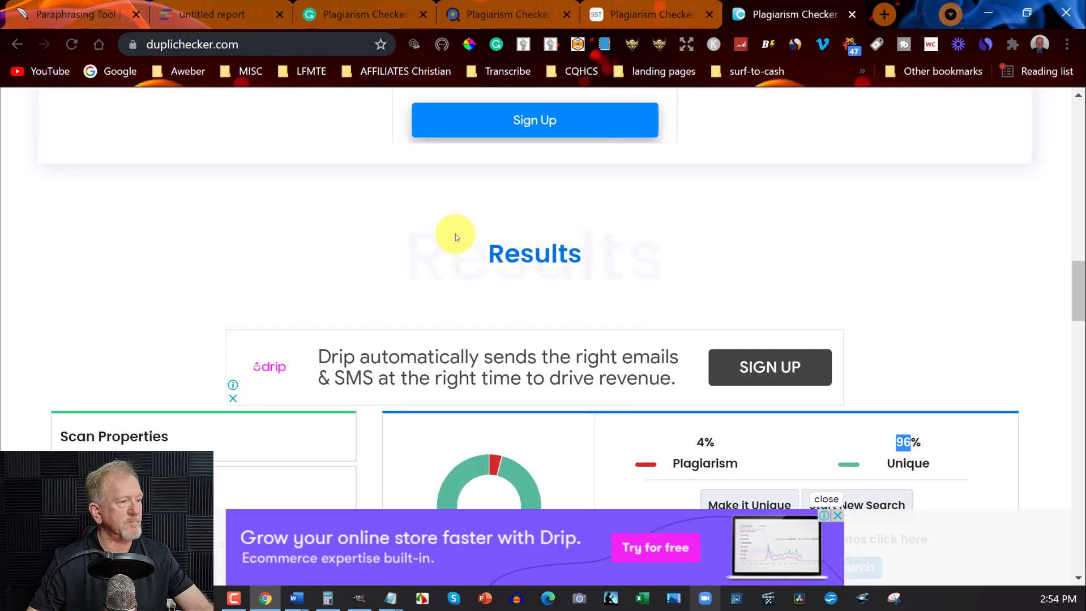
scroll(455, 234, down, 3)
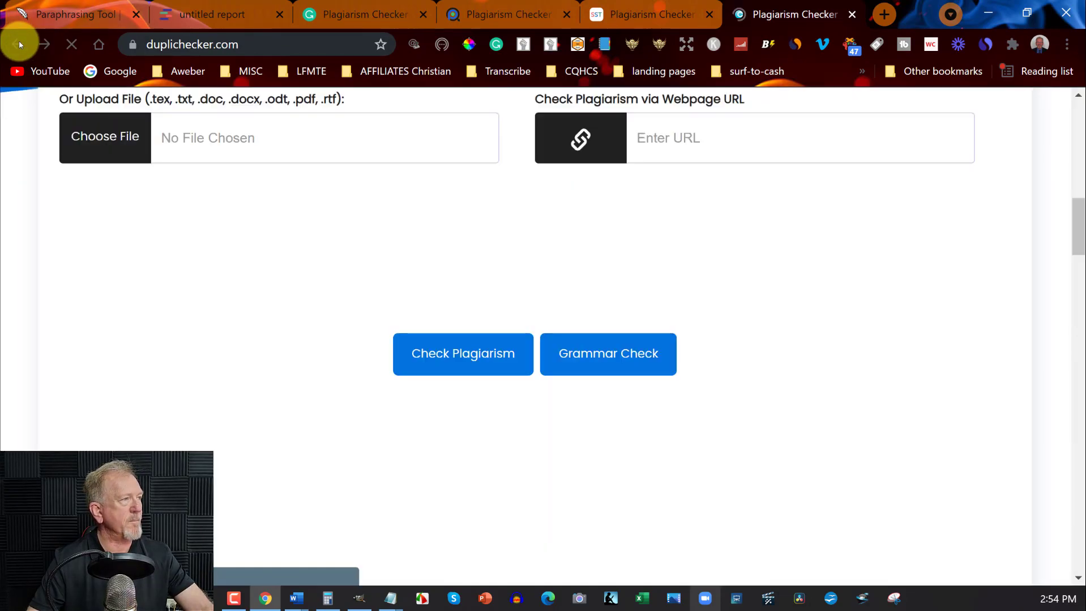
click(433, 365)
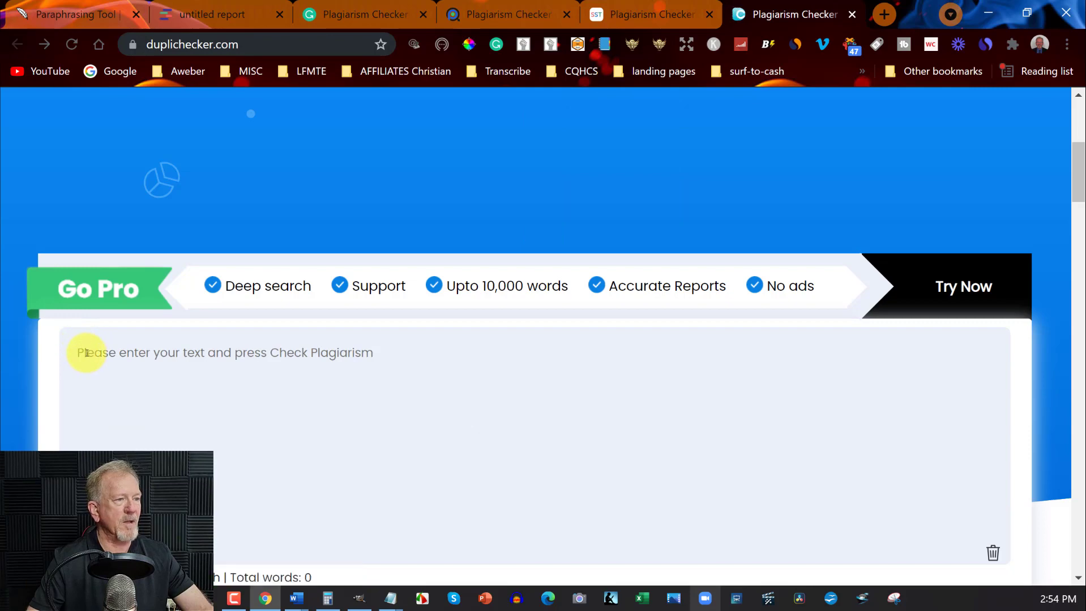
click(67, 343)
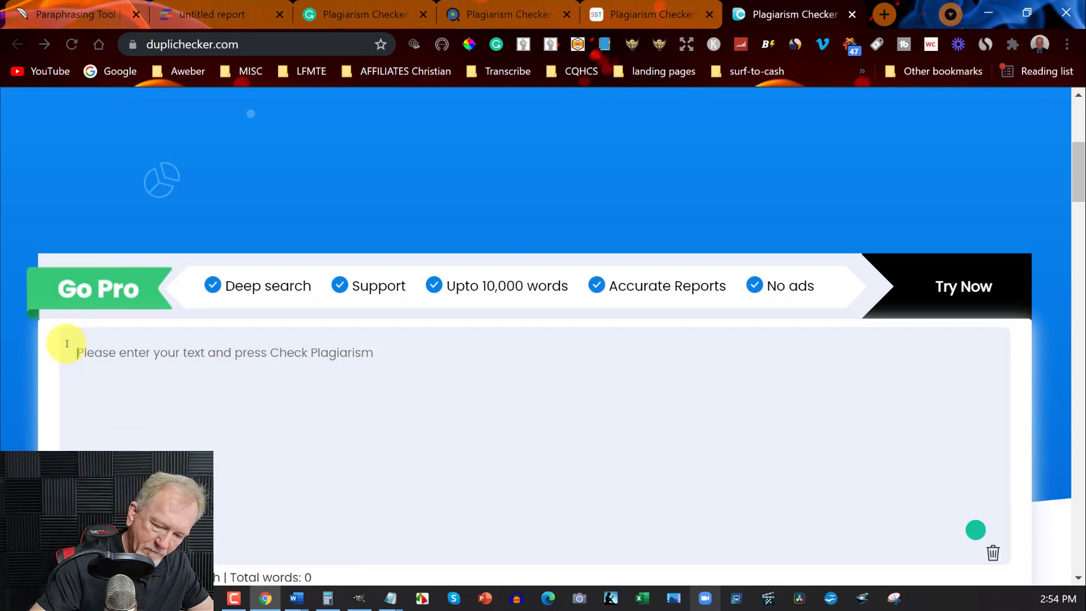
key(ctrl+v)
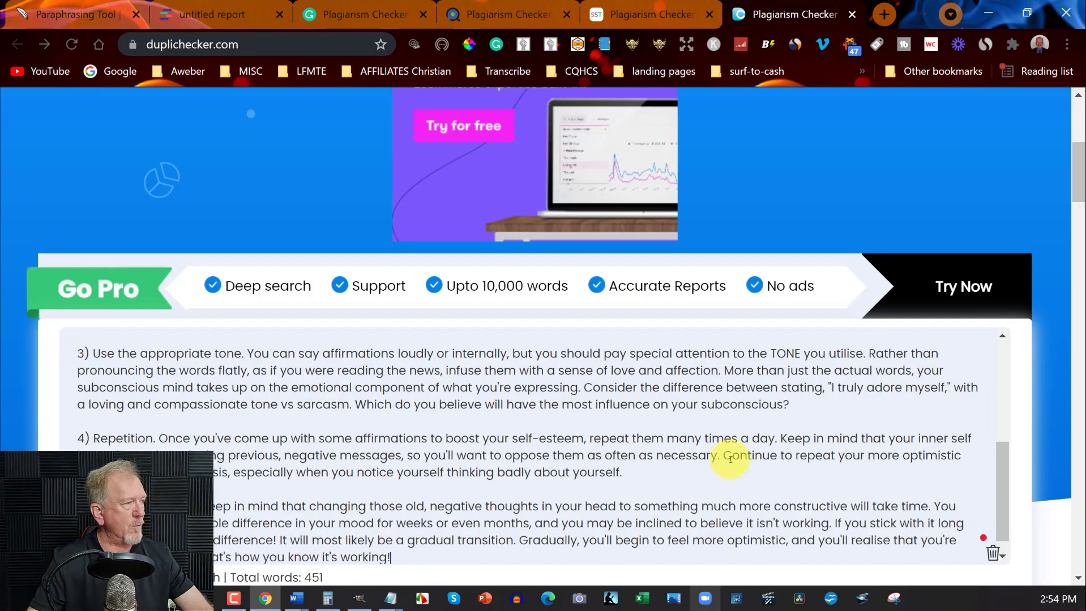
Complete DupliChecker's robot verification and start the plagiarism check on the pasted article
scroll(1058, 238, down, 7)
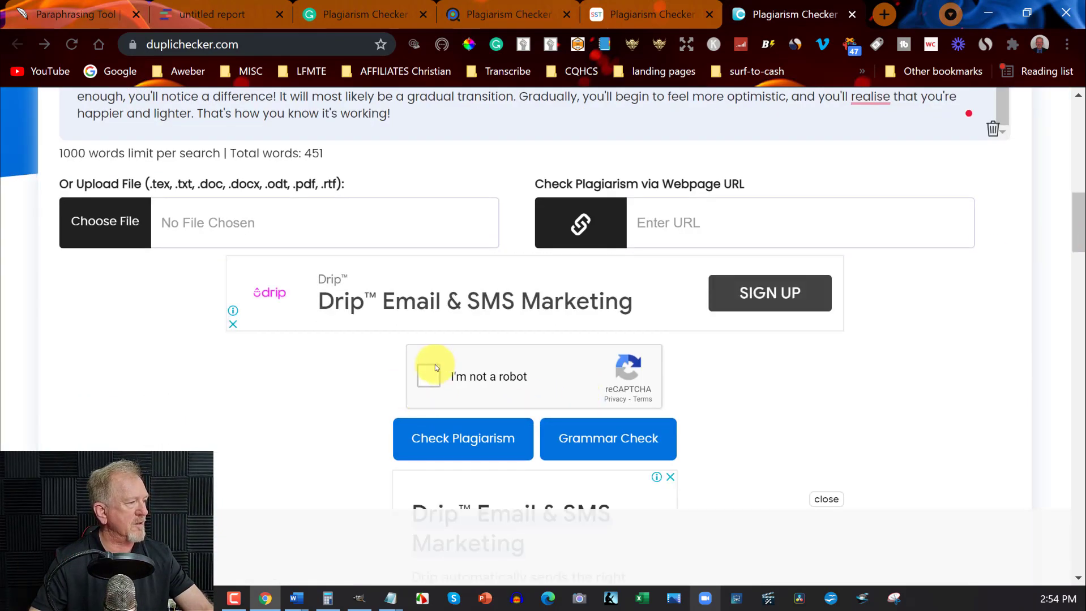
click(432, 369)
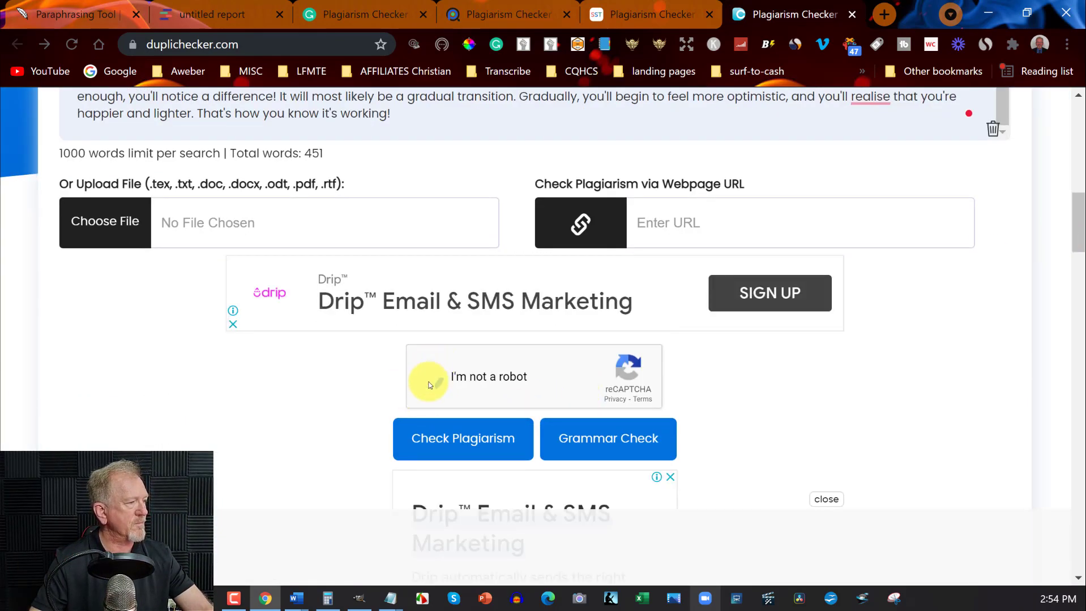
click(474, 446)
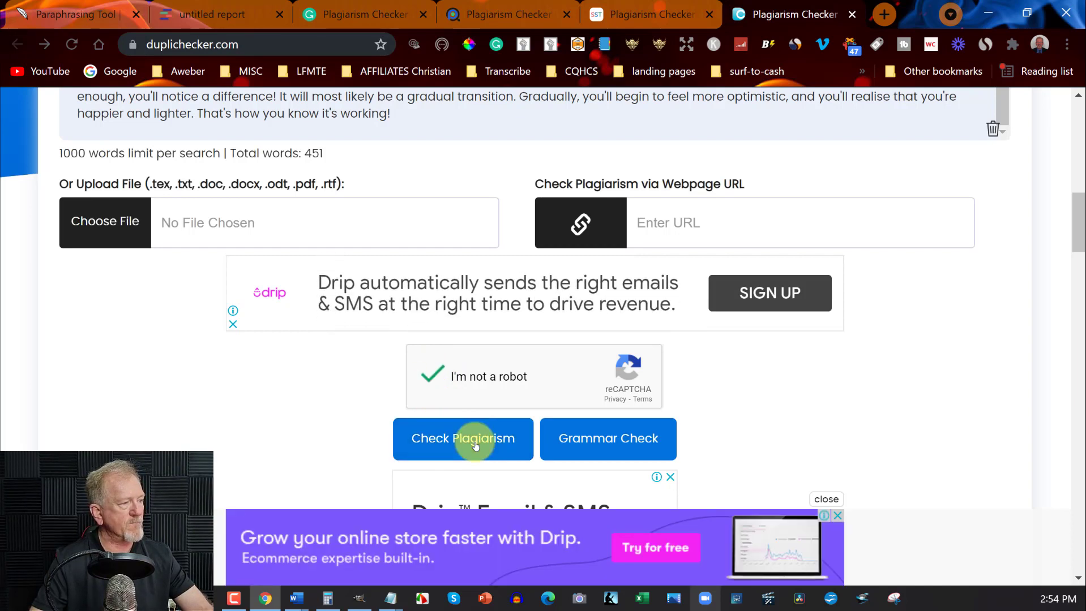
Switch to the Quetext report, examine its underlined passages and open the match details for the "Which do you believe" sentence
click(204, 13)
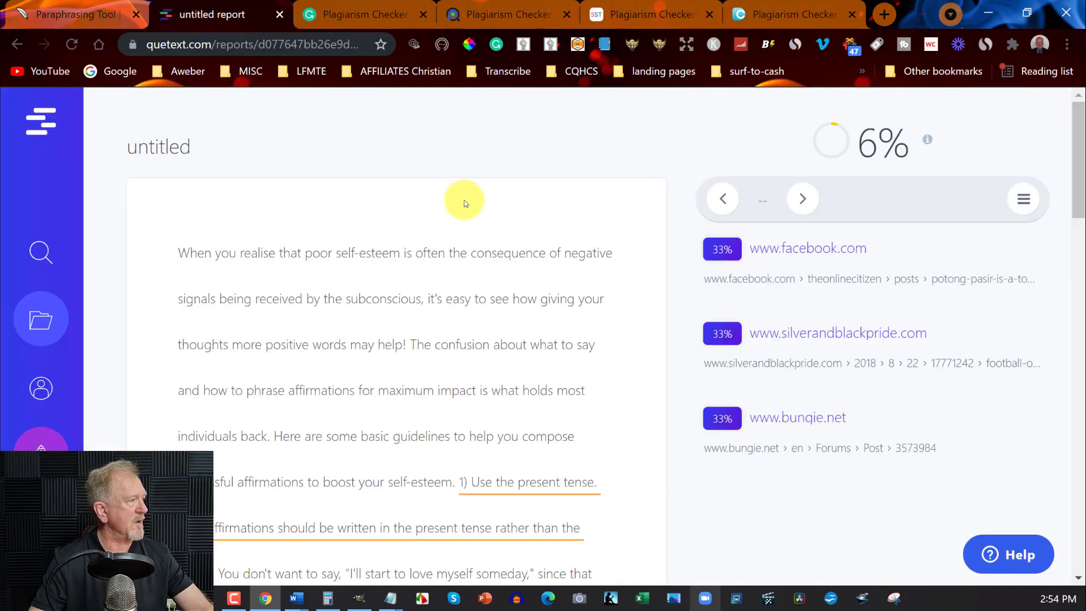
mouse_move(726, 251)
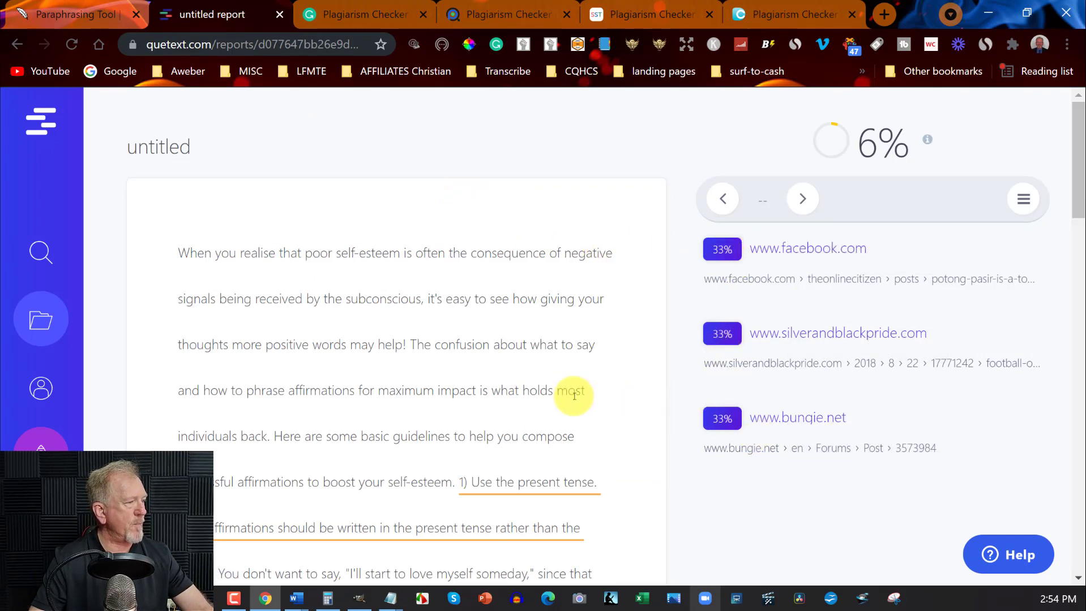
scroll(560, 368, down, 5)
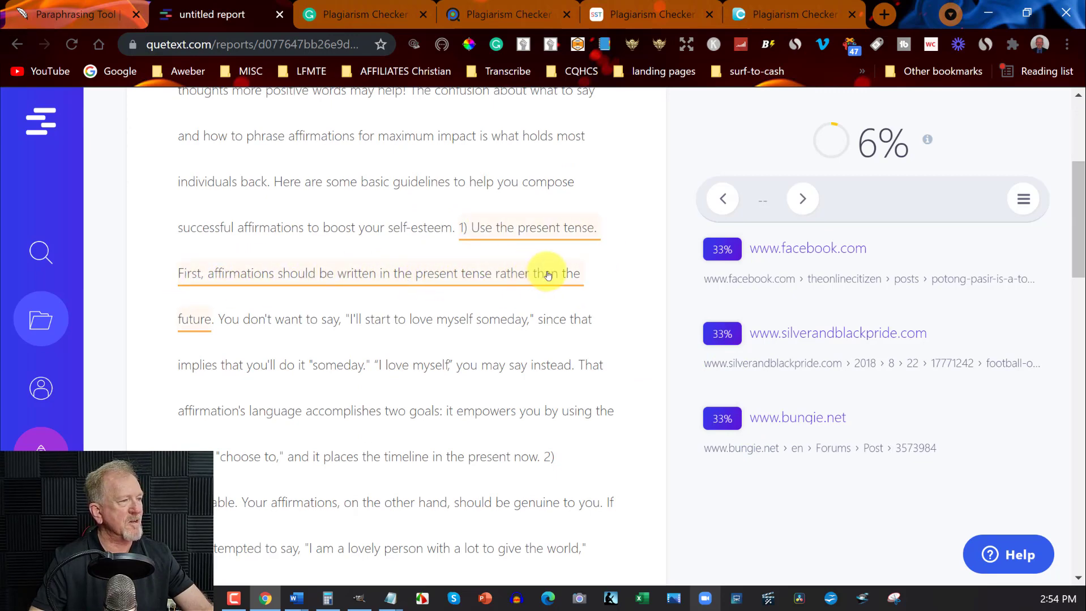
scroll(546, 275, down, 12)
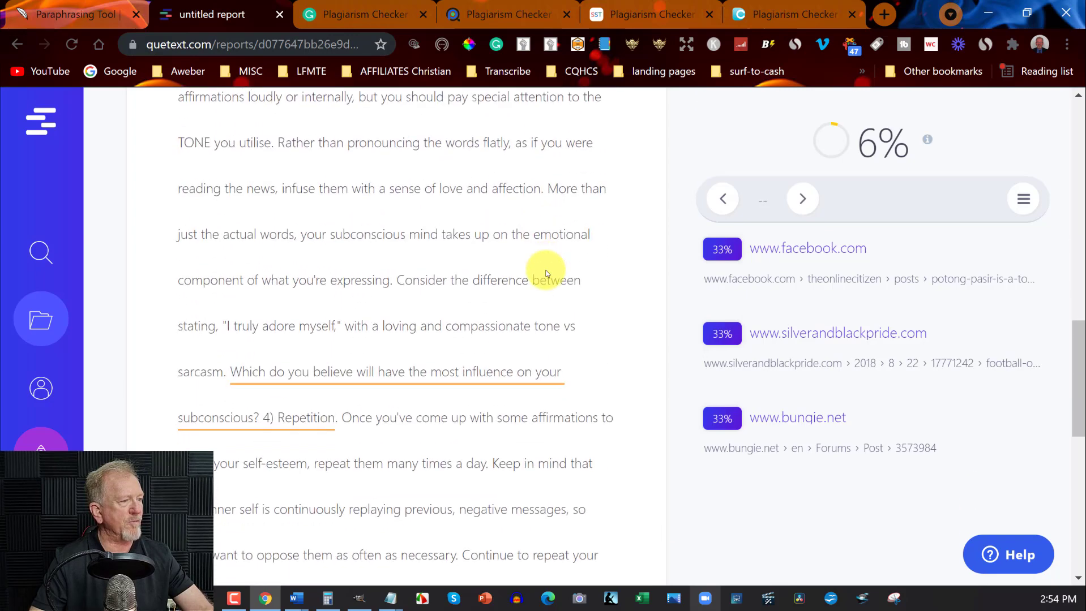
scroll(547, 276, down, 2)
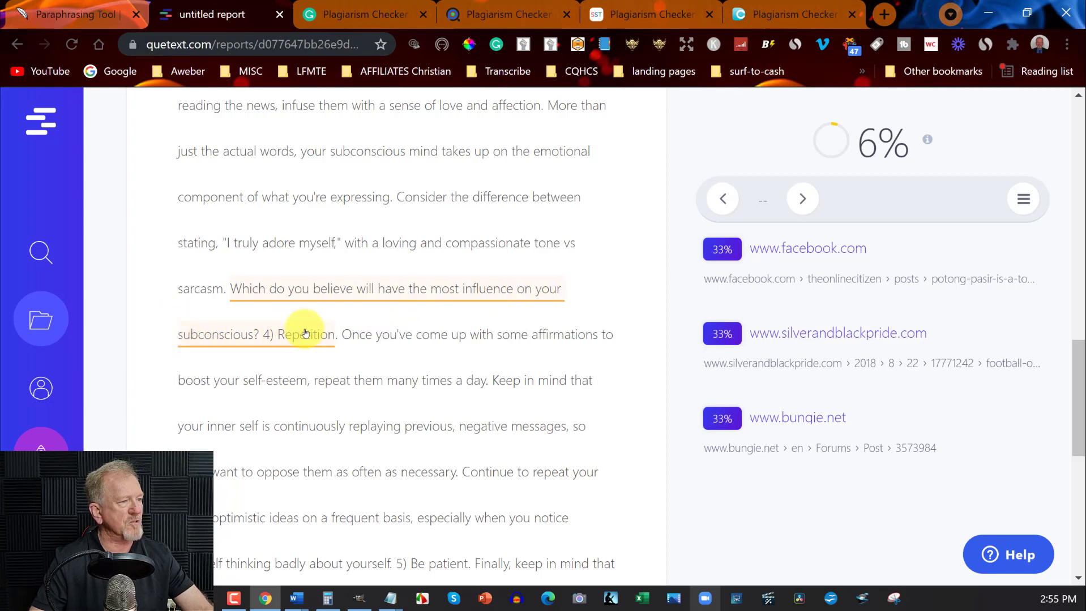
mouse_move(305, 333)
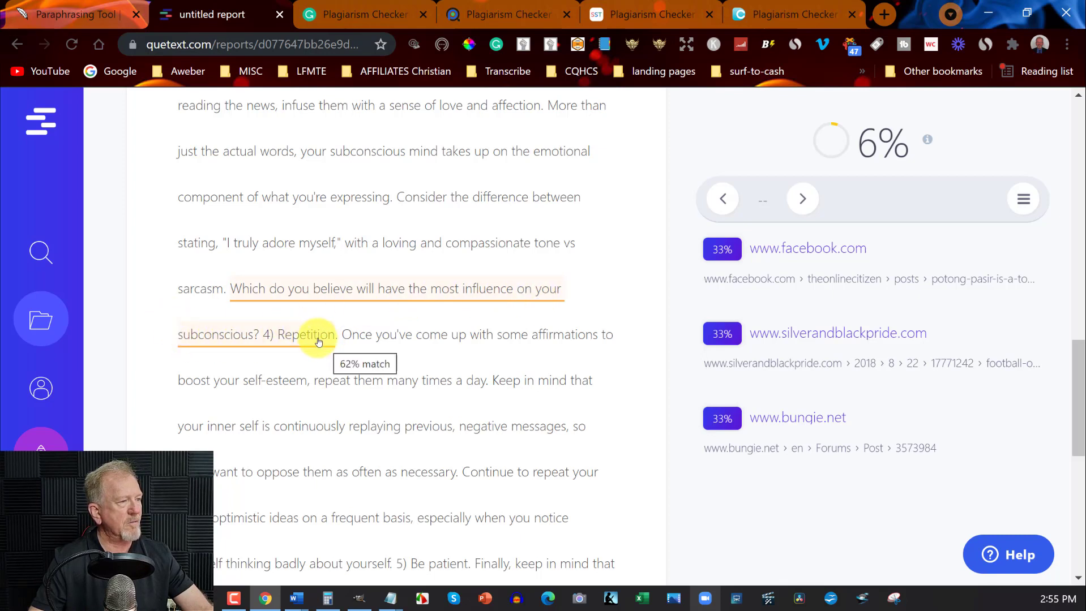
click(261, 339)
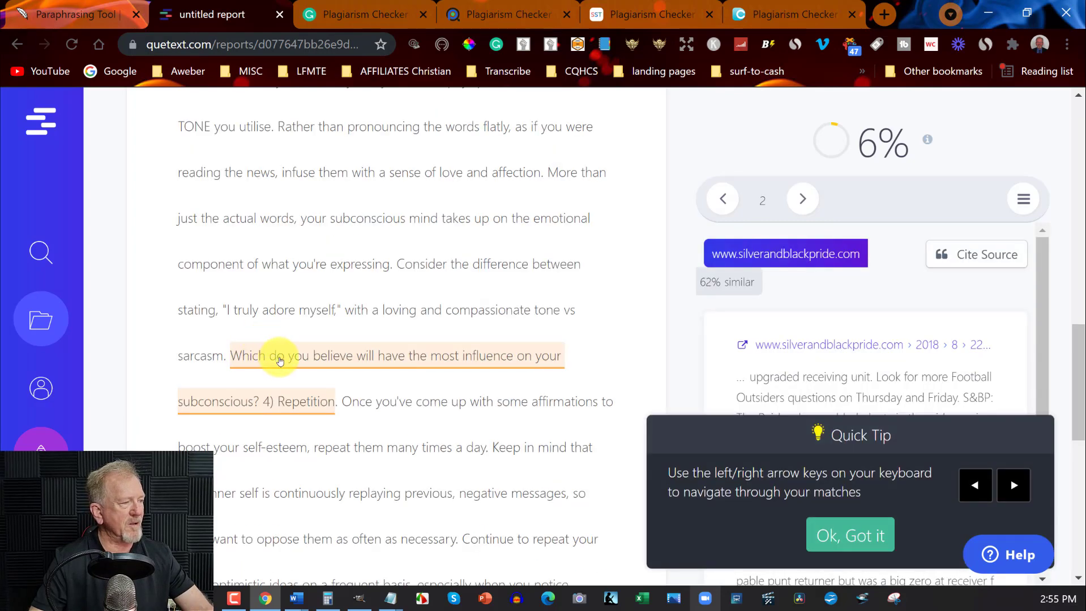
scroll(307, 323, down, 2)
scroll(307, 323, down, 5)
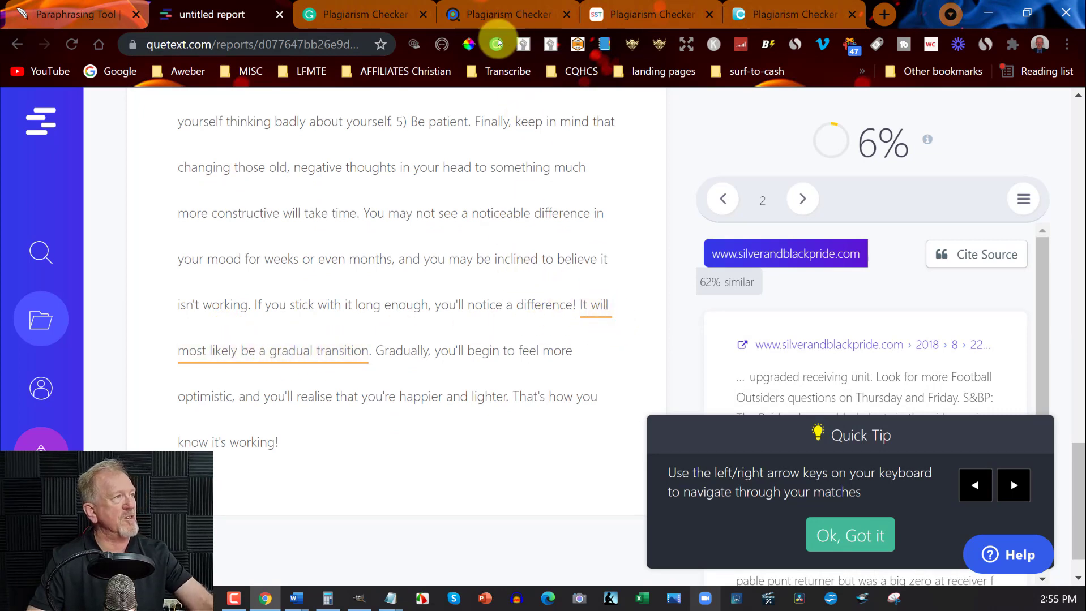
click(65, 23)
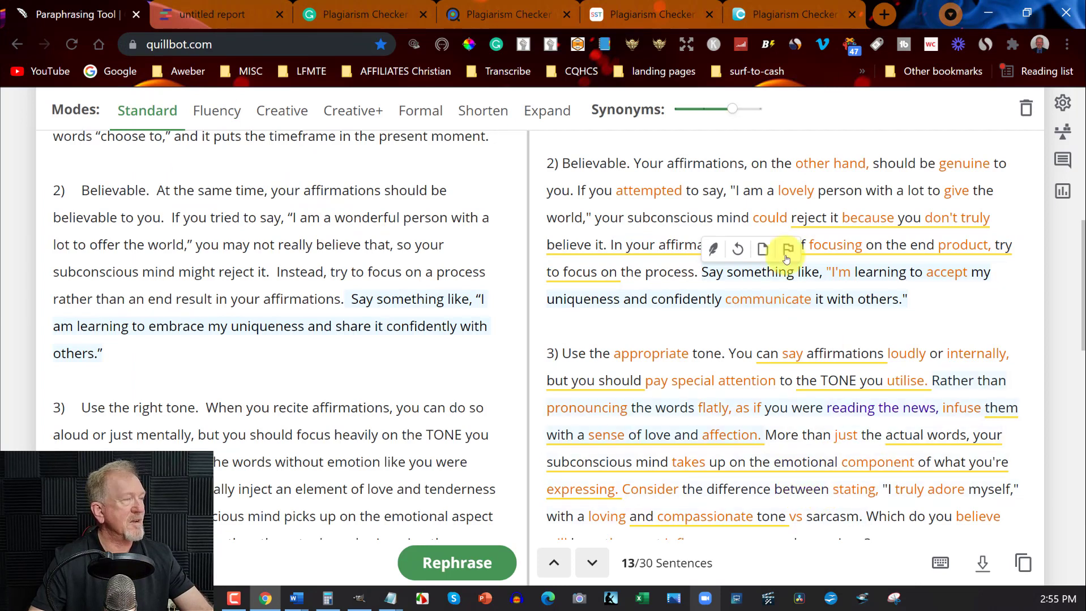
click(205, 16)
Switch to the Grammarly report and review its plagiarism verdict and the list of writing issue categories
click(366, 12)
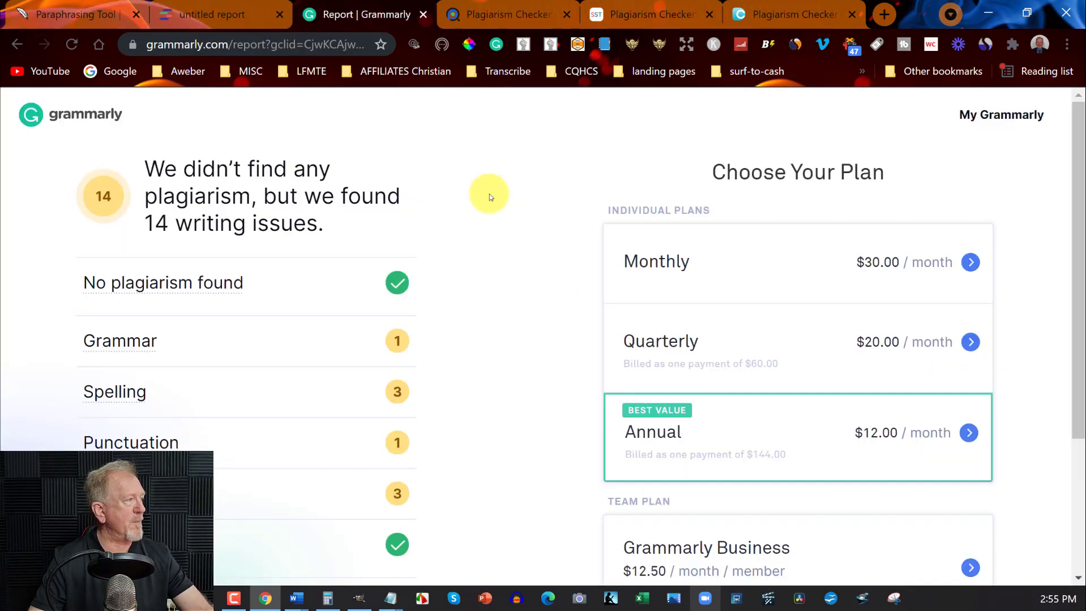
mouse_move(206, 281)
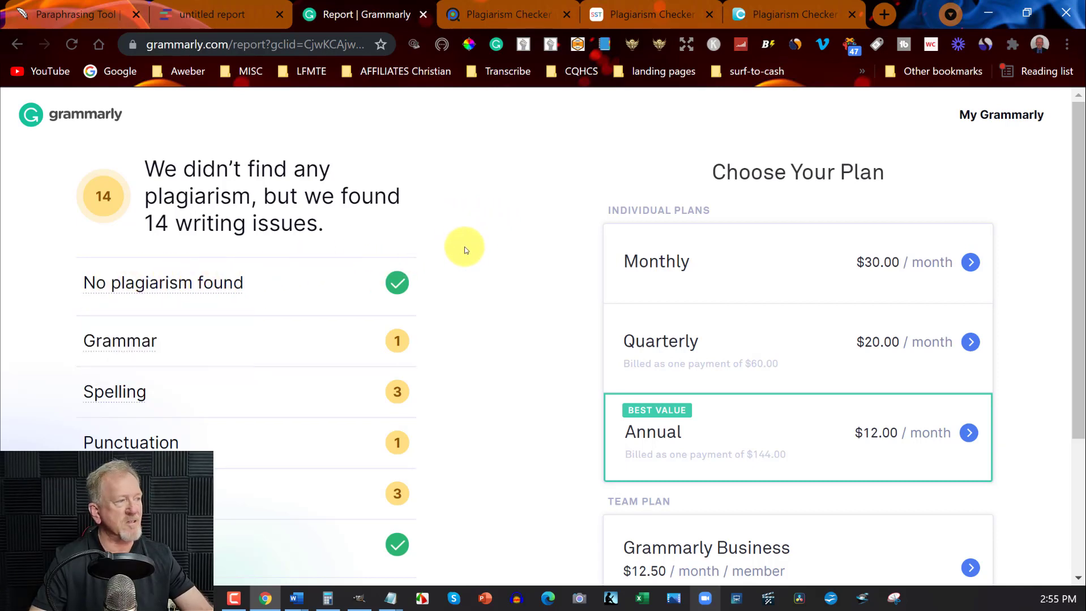
scroll(468, 245, down, 3)
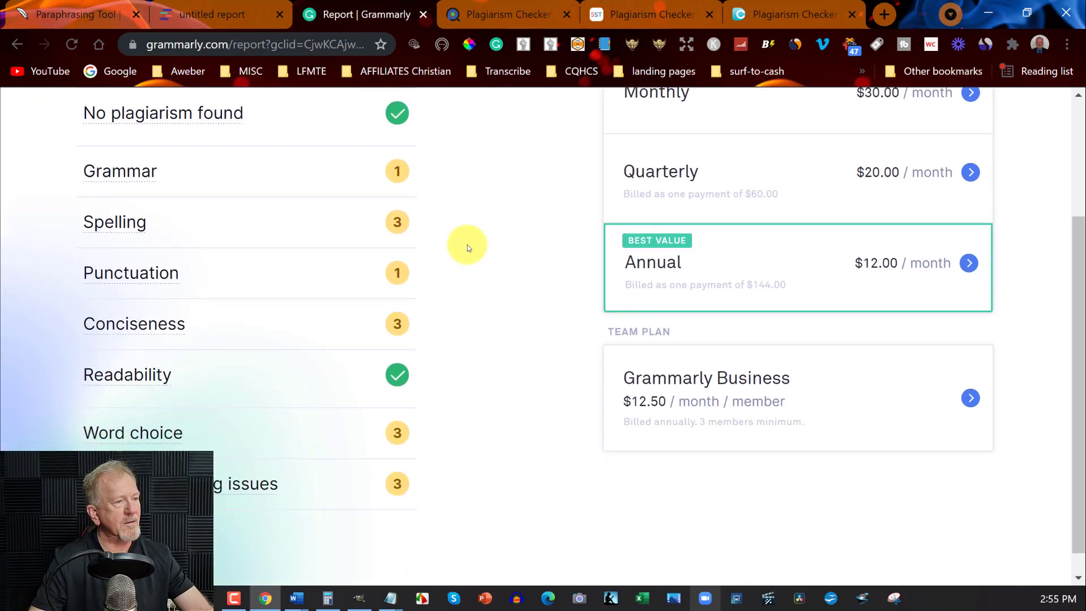
scroll(467, 244, up, 3)
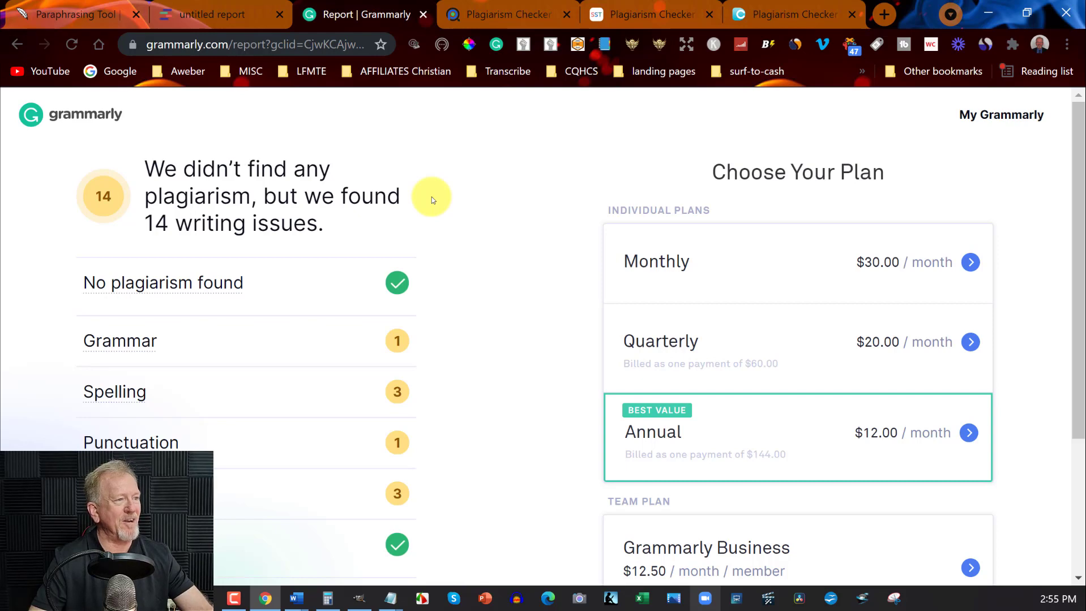
scroll(432, 197, down, 3)
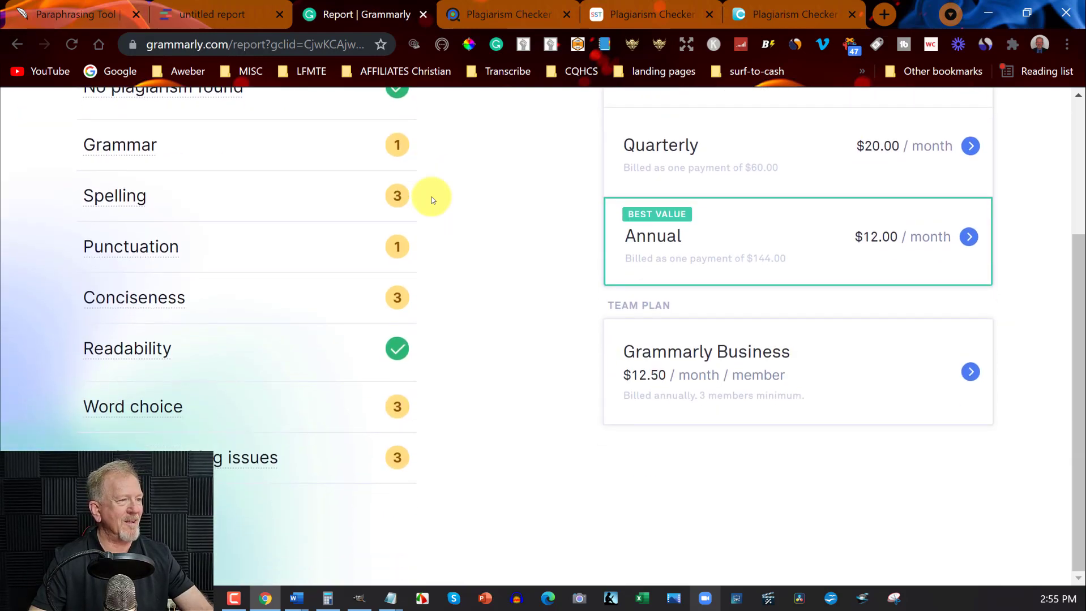
scroll(432, 197, up, 3)
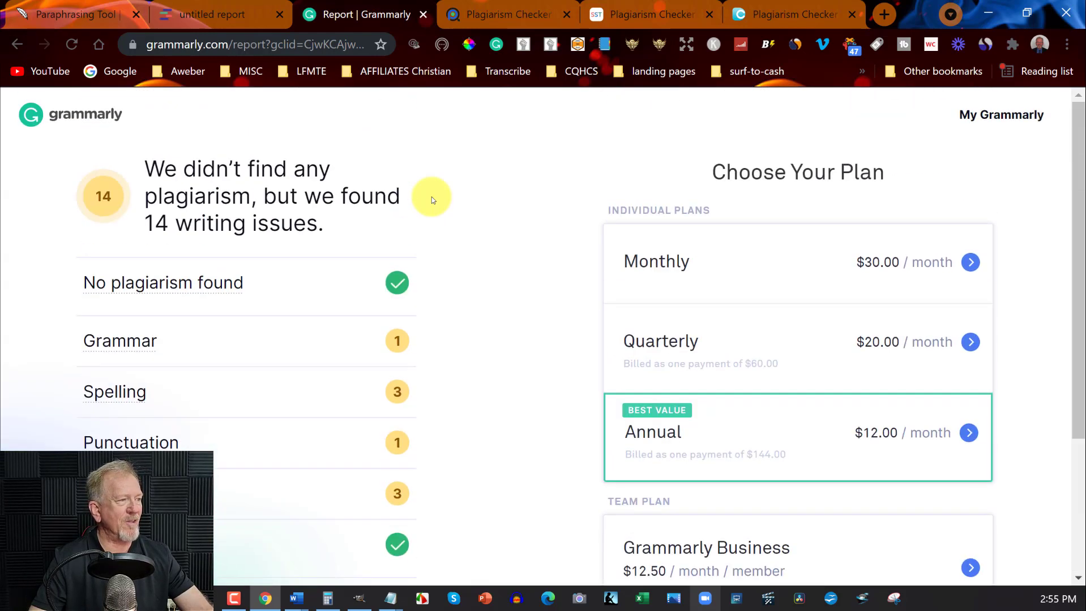
Switch to the plagiarismdetector.net scan report and review its unique and plagiarized percentages and highlighted sentences
click(525, 13)
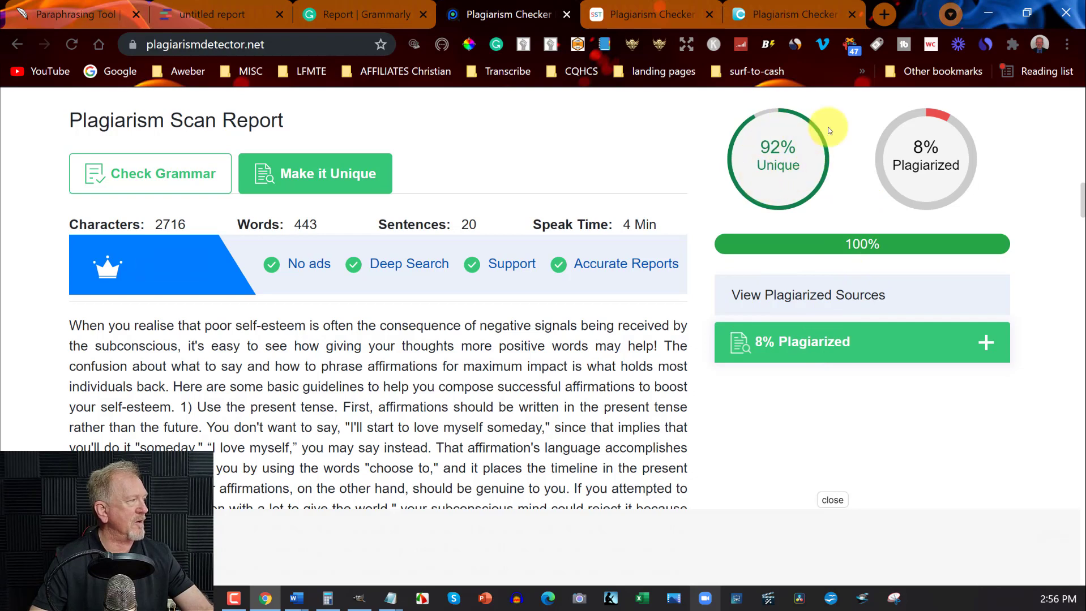
scroll(518, 388, down, 5)
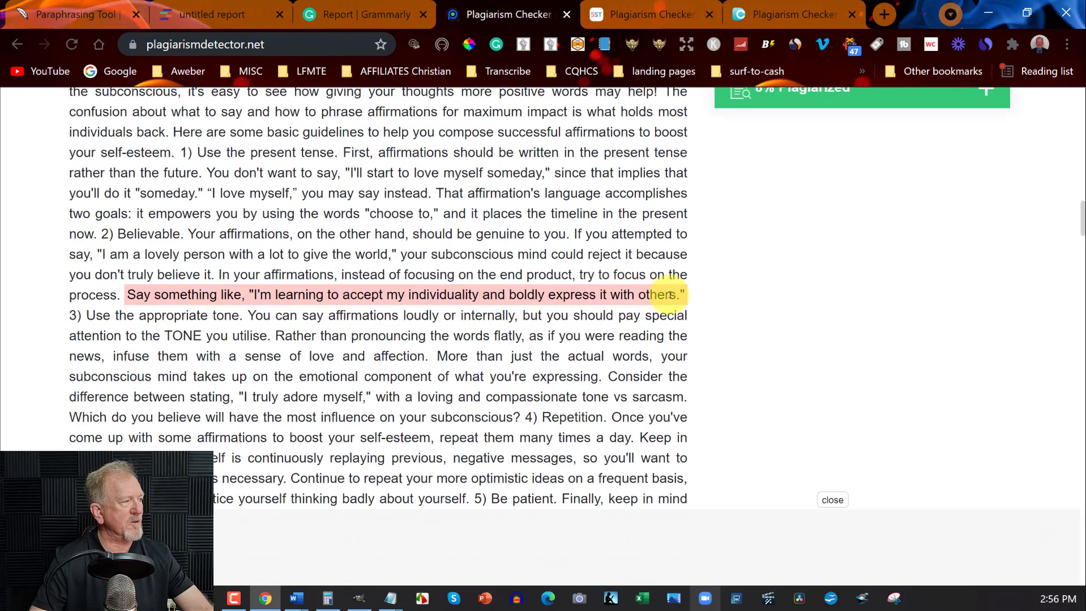
scroll(673, 290, down, 7)
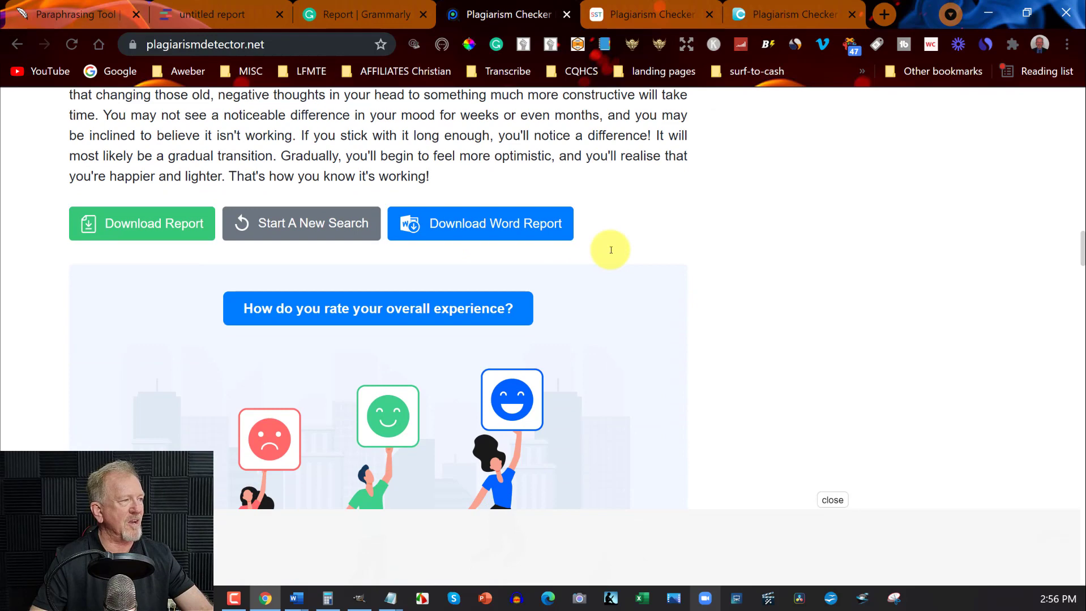
scroll(611, 253, up, 7)
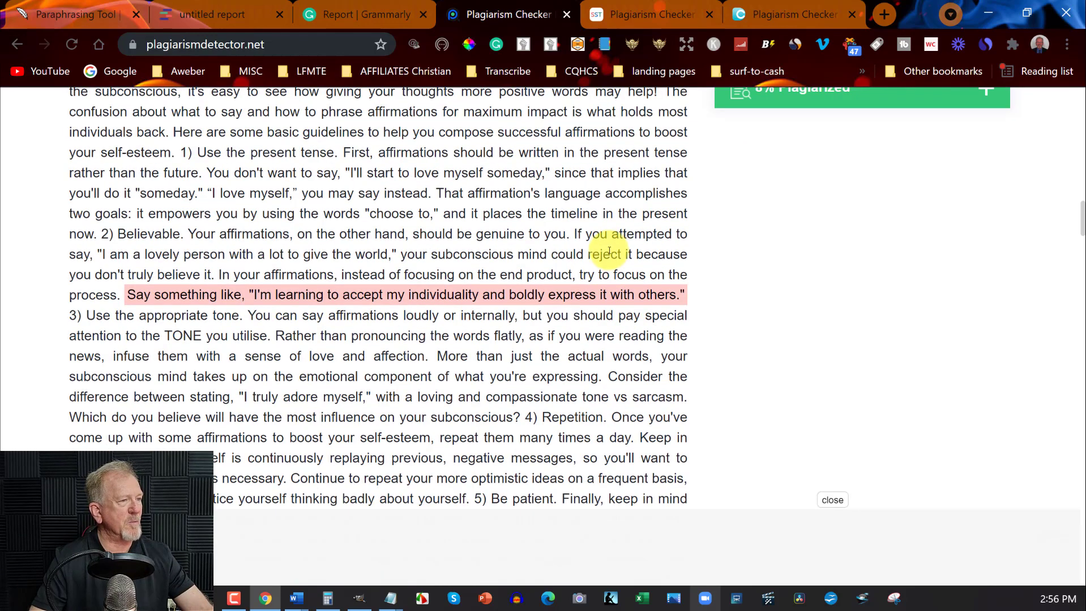
Switch to the SmallSEOTools results and review the sentence-wise list for any sentence marked as plagiarized
click(658, 11)
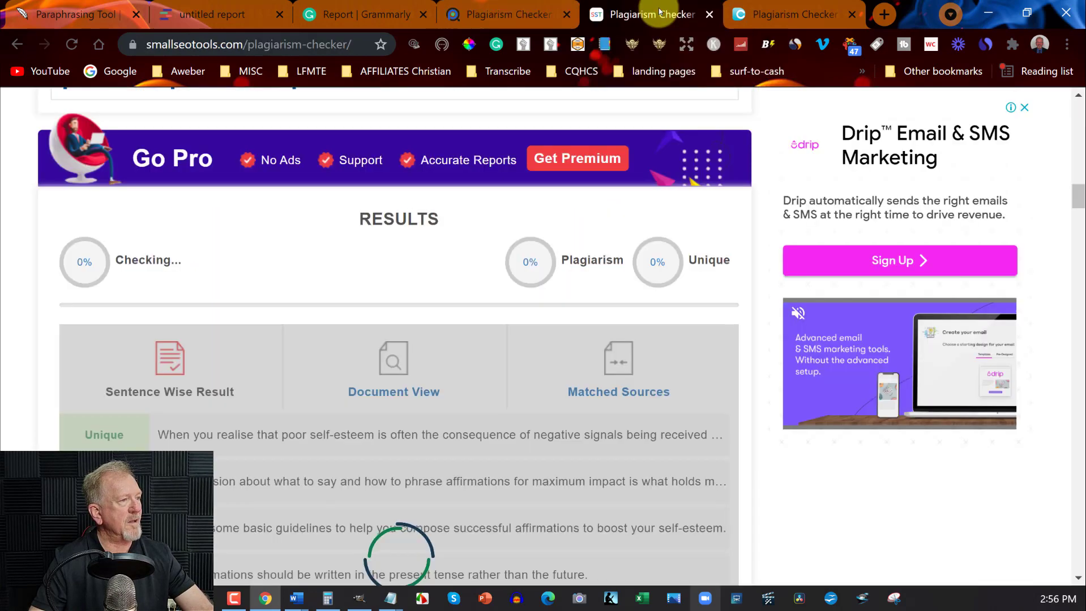
scroll(331, 322, down, 5)
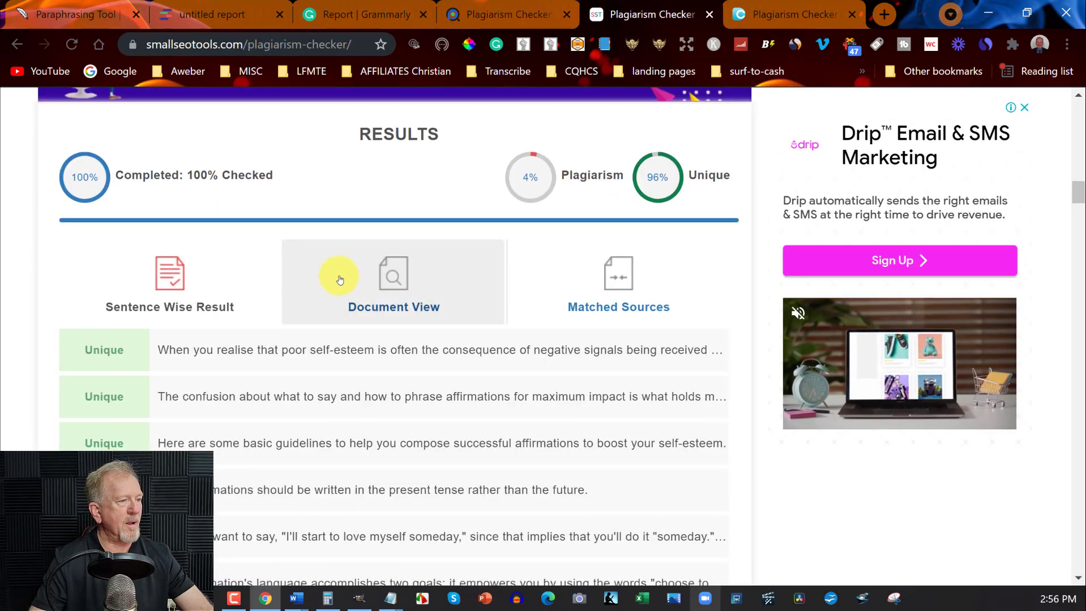
scroll(236, 274, down, 3)
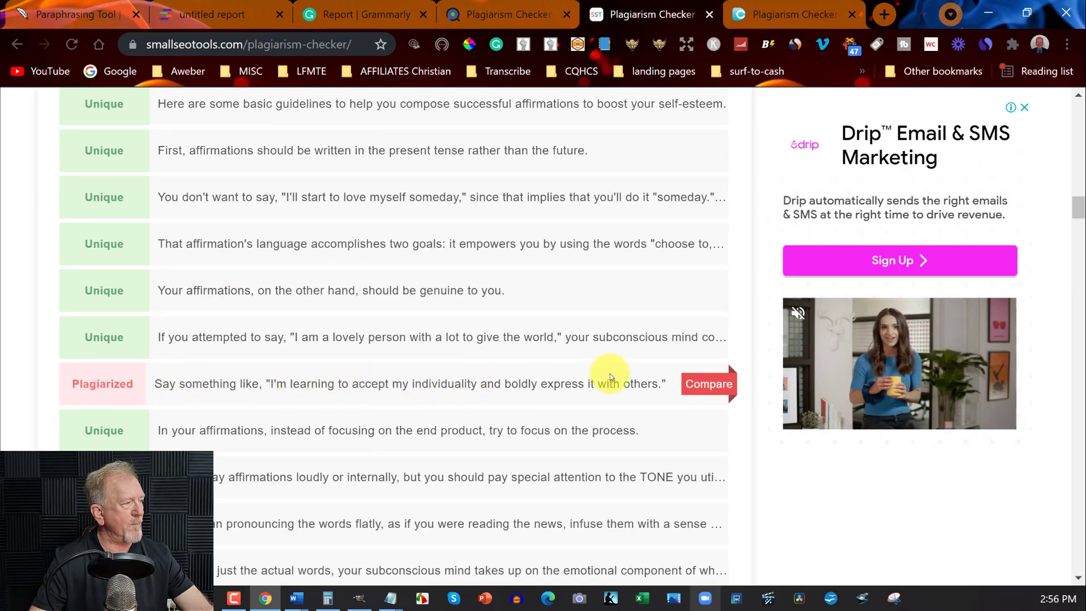
scroll(615, 372, down, 3)
scroll(617, 370, down, 6)
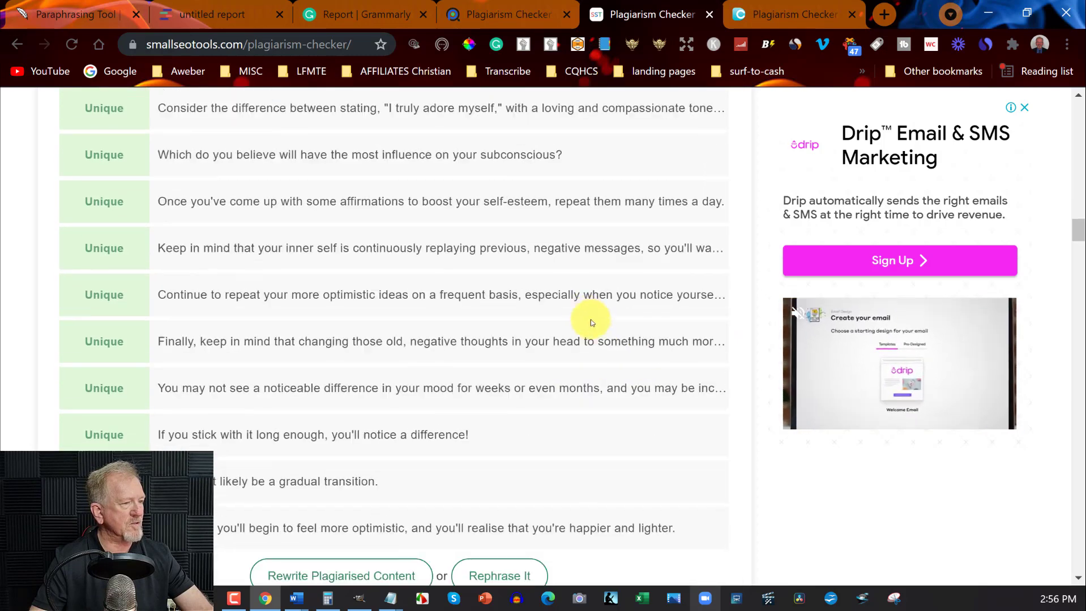
scroll(586, 315, down, 3)
scroll(585, 310, up, 12)
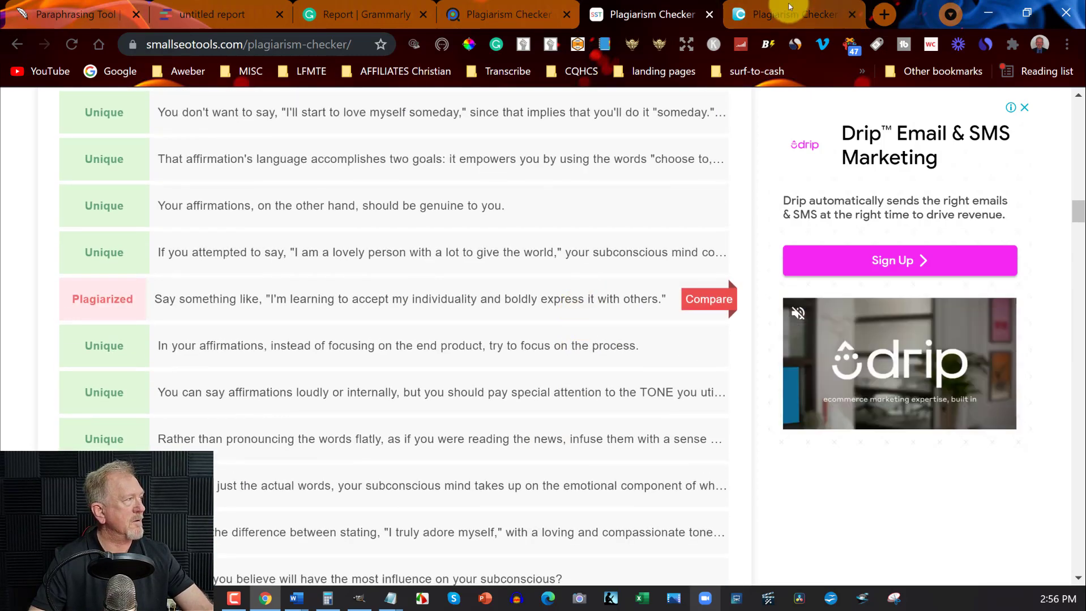
Switch to the DupliChecker results and review the plagiarism percentages, the highlighted sentence and its matching source
click(771, 16)
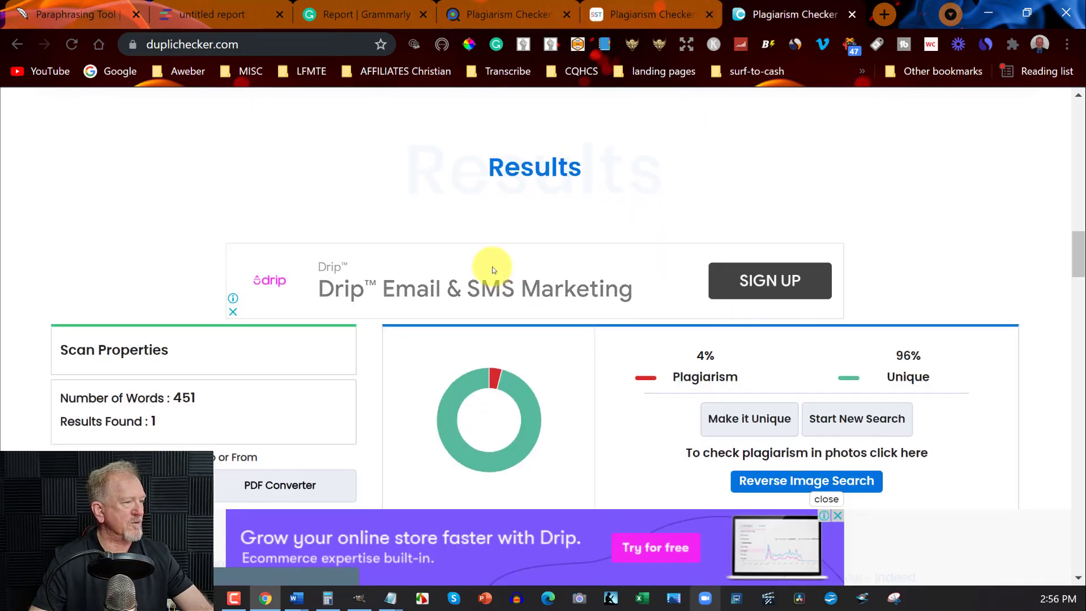
scroll(491, 264, down, 3)
scroll(490, 261, down, 3)
scroll(337, 264, down, 5)
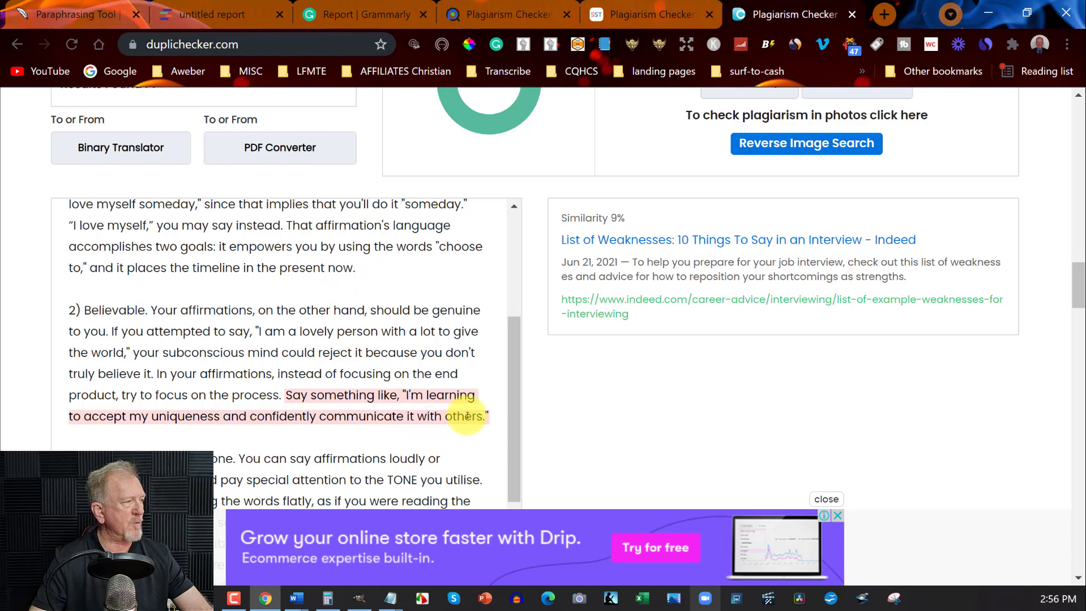
scroll(481, 367, down, 3)
scroll(488, 342, down, 3)
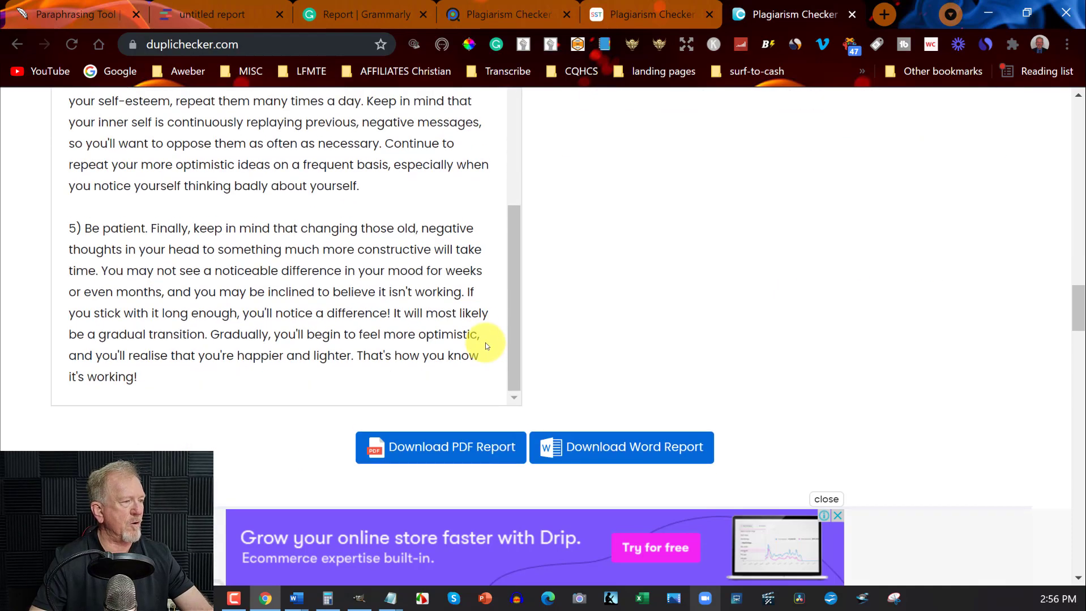
scroll(485, 343, up, 3)
scroll(447, 313, up, 5)
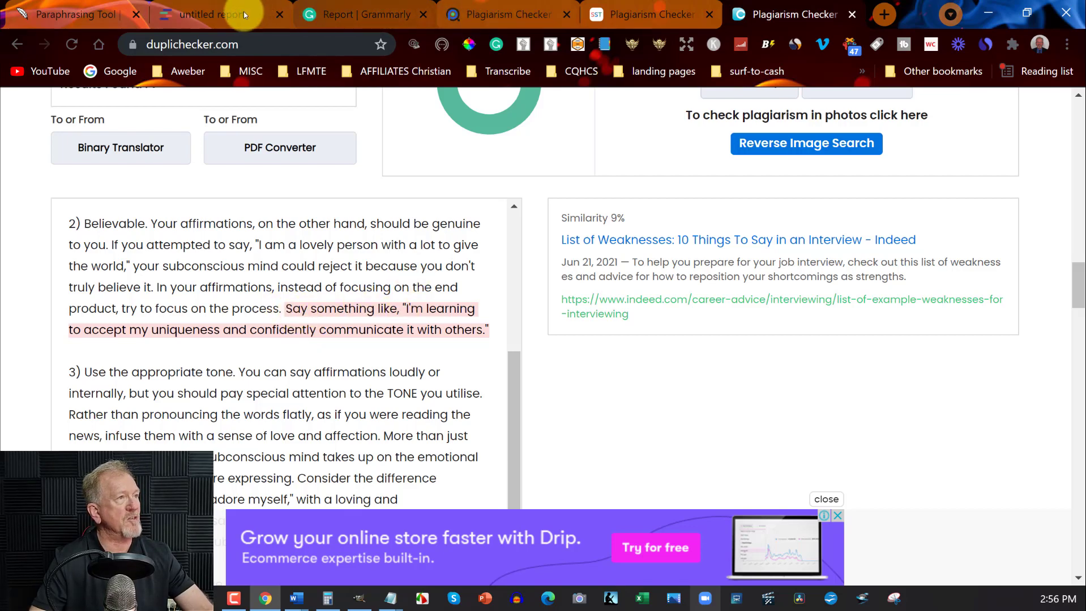
Switch to QuillBot and replace "something like," with "something such as," in the flagged "Say something" sentence under tip 2
click(29, 15)
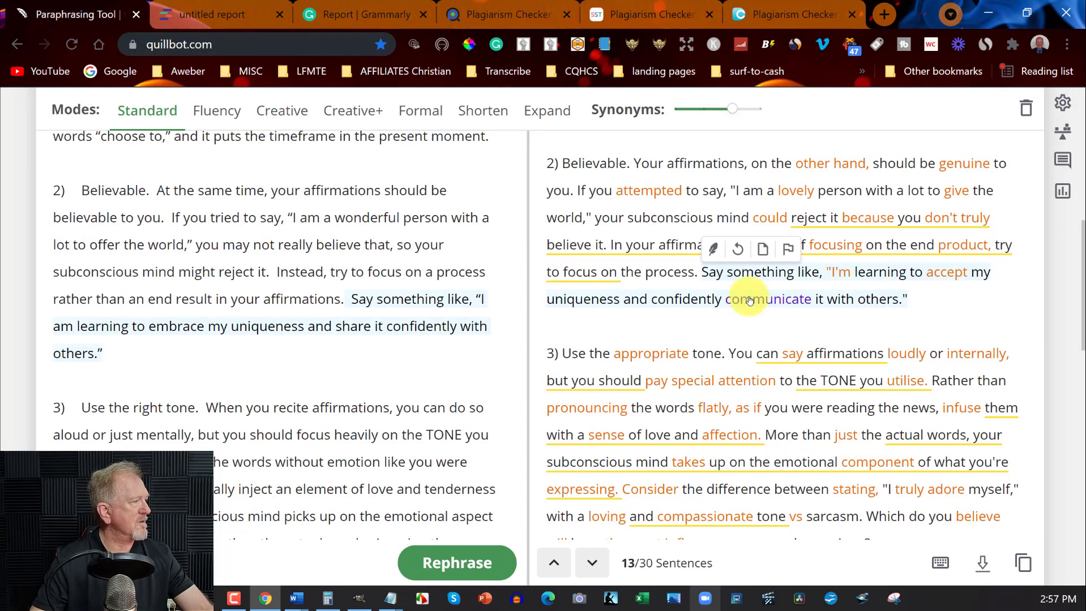
click(715, 274)
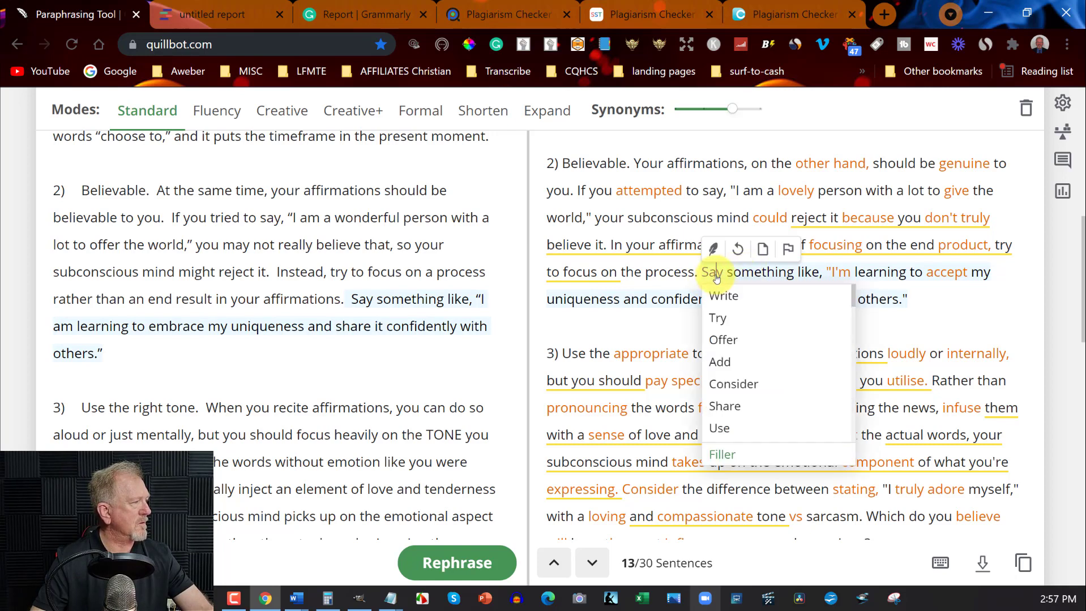
click(750, 278)
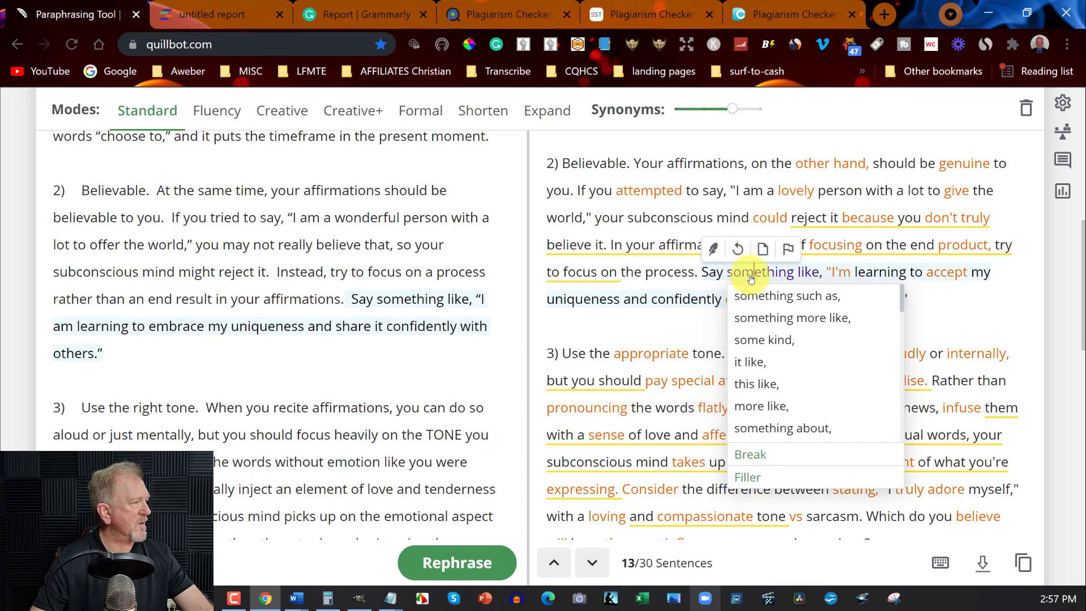
click(769, 300)
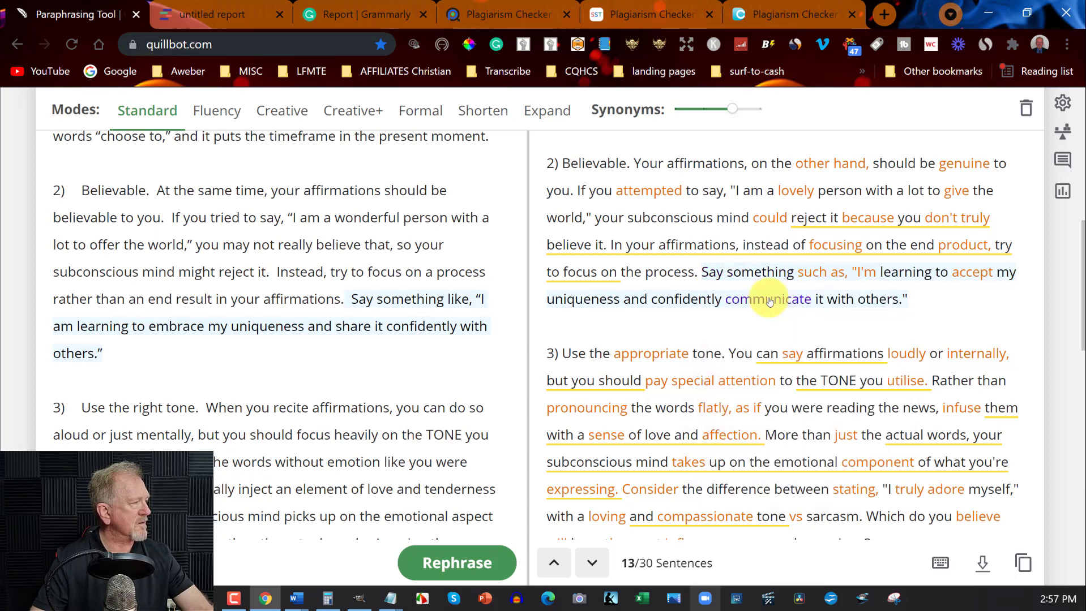
In the same sentence, replace "learning" with "learned" and "communicate" with "express"
click(923, 273)
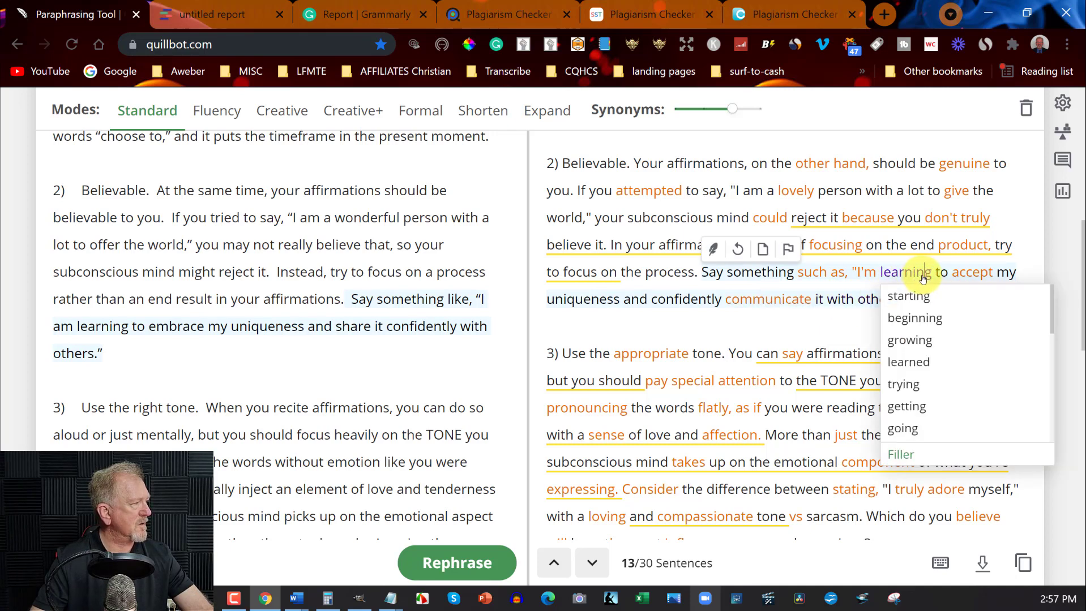
click(918, 363)
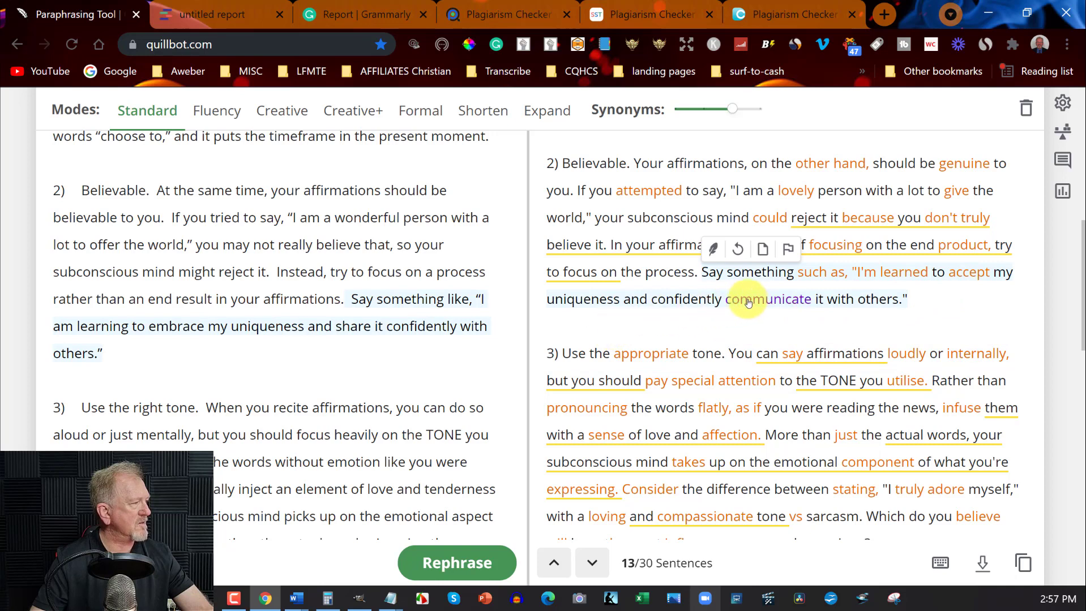
click(785, 301)
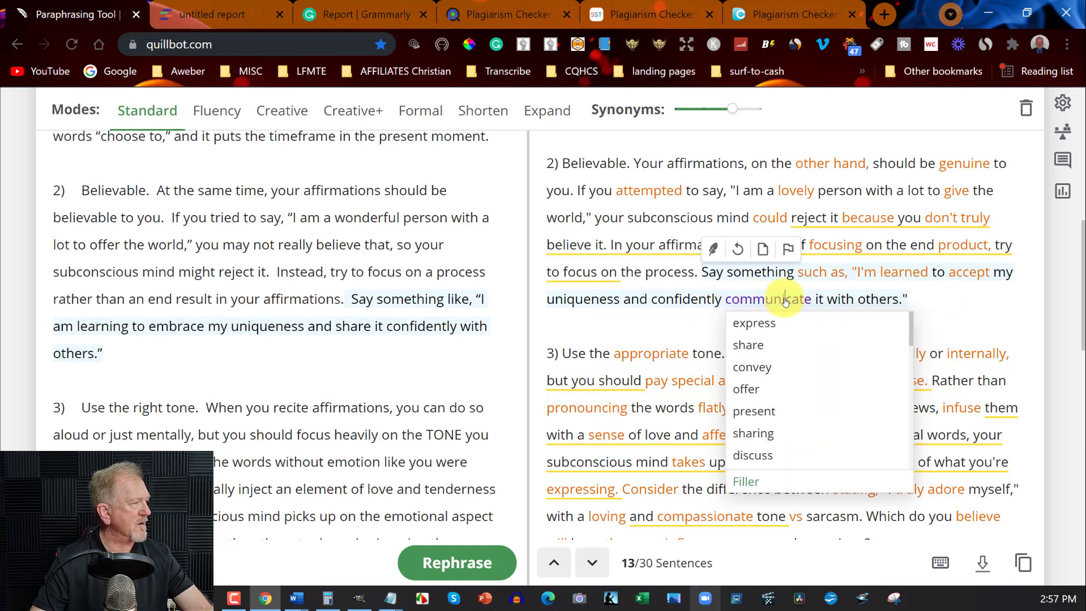
click(762, 323)
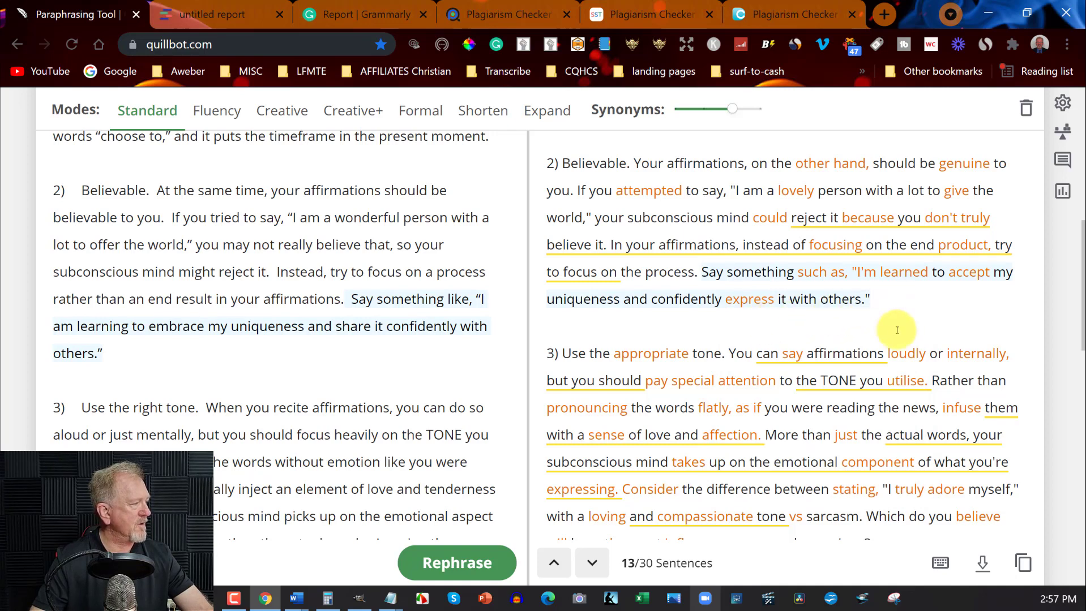
Return to the DupliChecker report, select its article text and dismiss the ad banner
click(794, 16)
scroll(78, 257, up, 5)
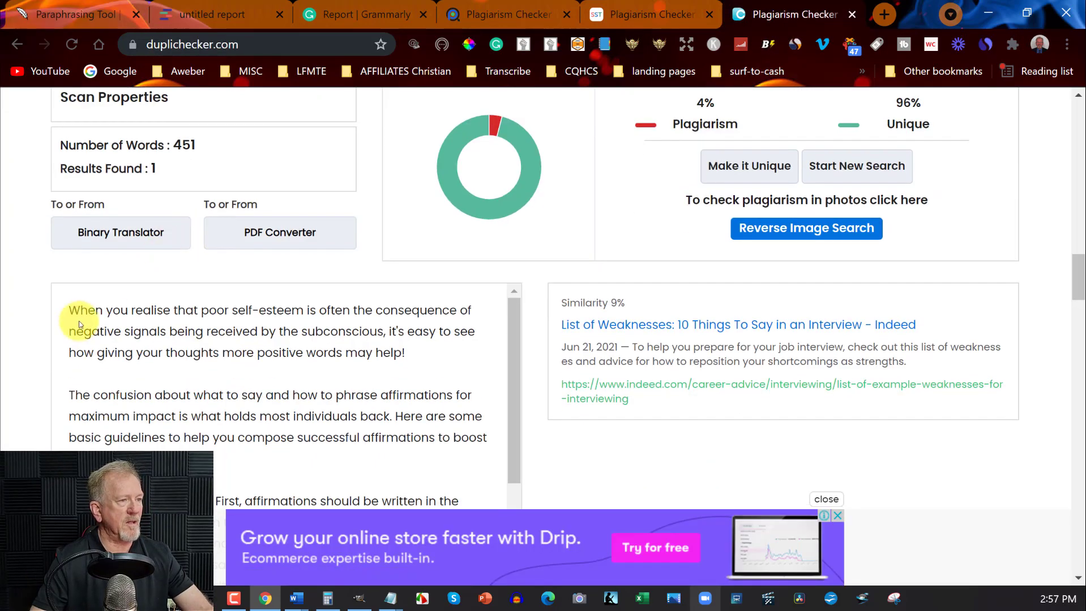
drag(69, 310, 839, 516)
click(839, 516)
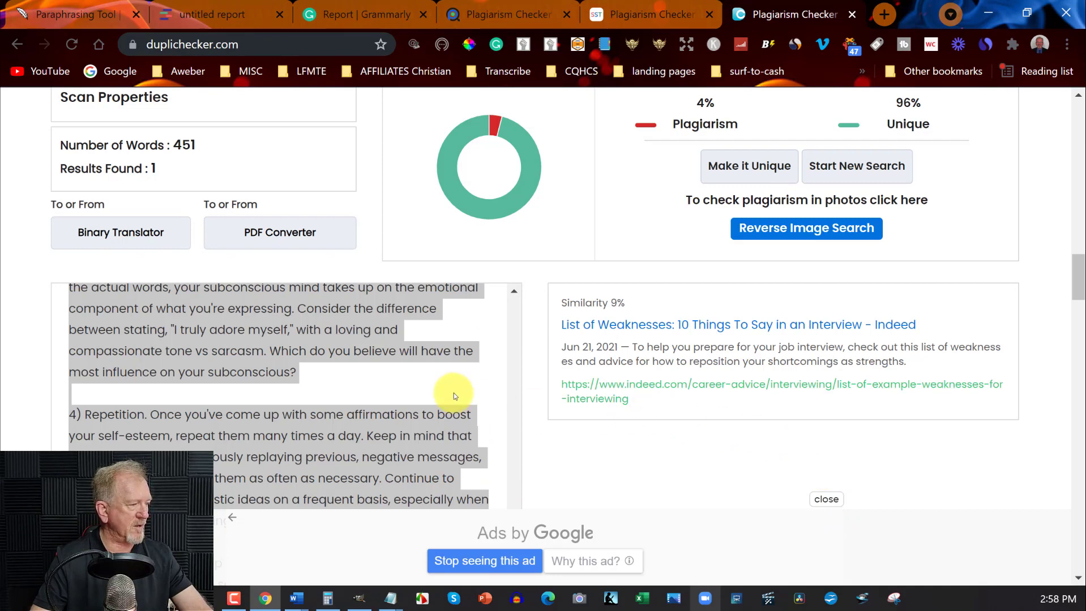
scroll(442, 355, down, 5)
scroll(373, 325, down, 3)
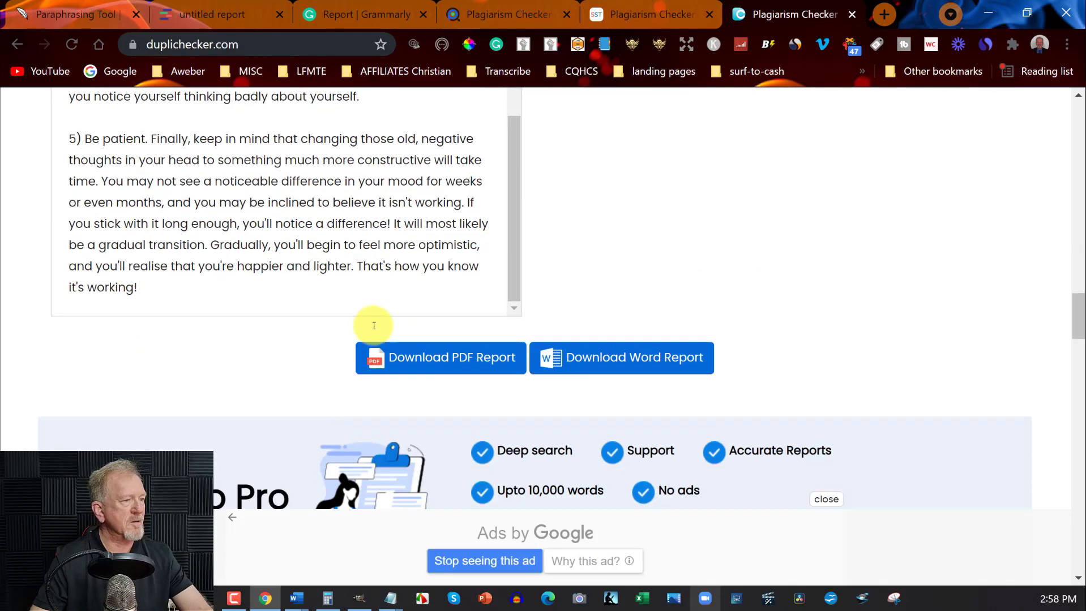
Reload the DupliChecker page and paste the reworded article into the plagiarism checker's text area
click(73, 42)
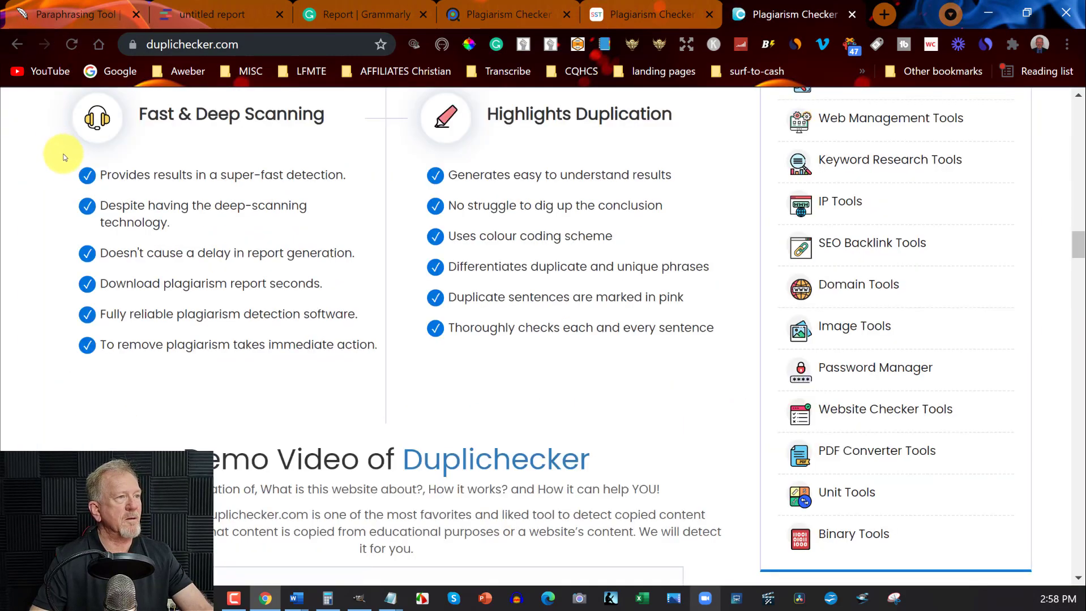
scroll(284, 213, up, 10)
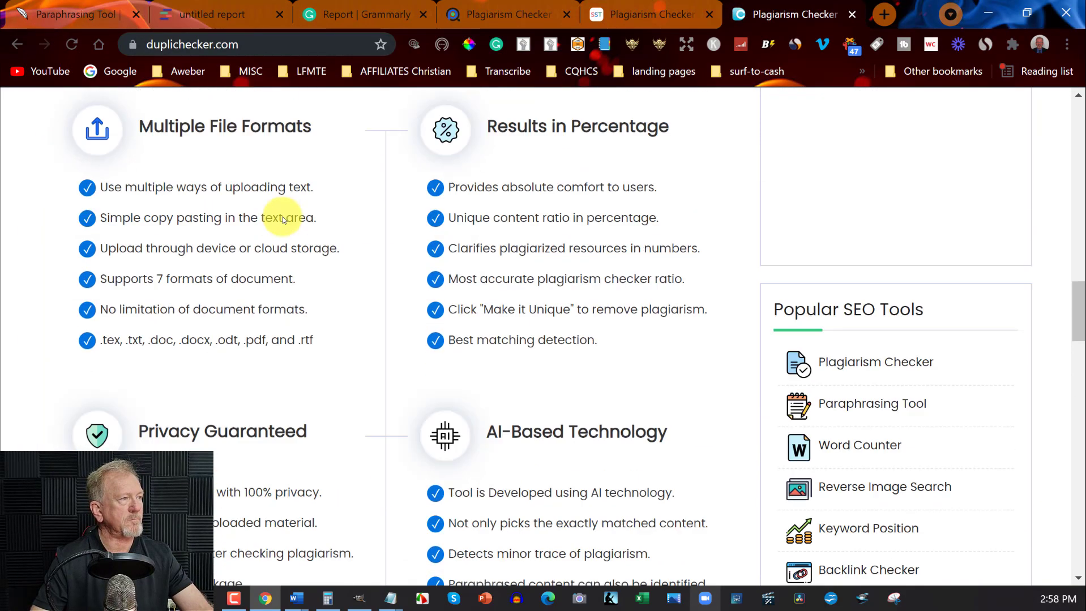
scroll(283, 218, up, 12)
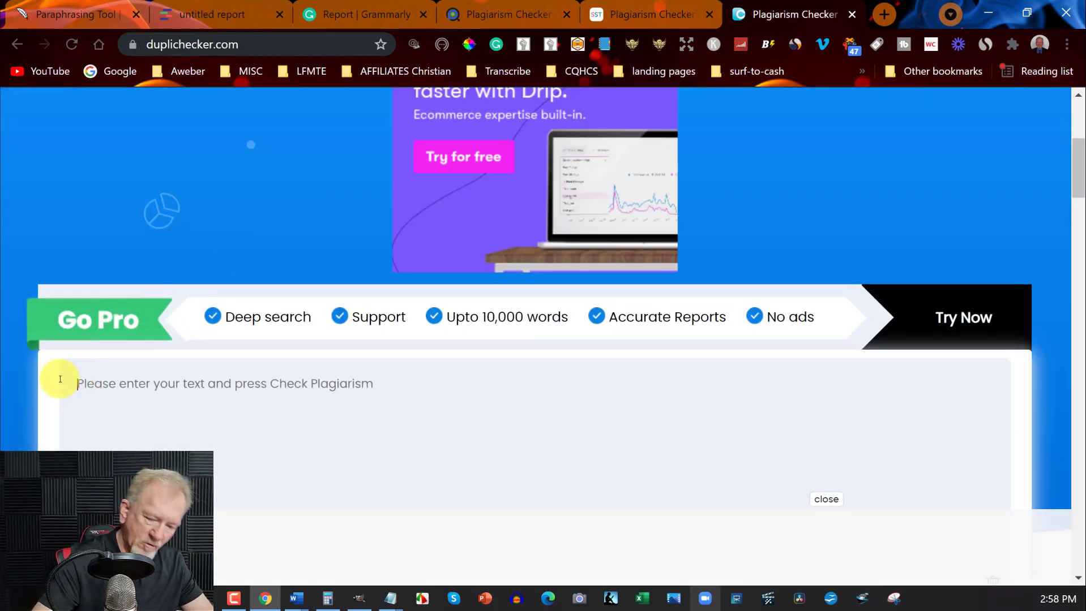
key(ctrl+v)
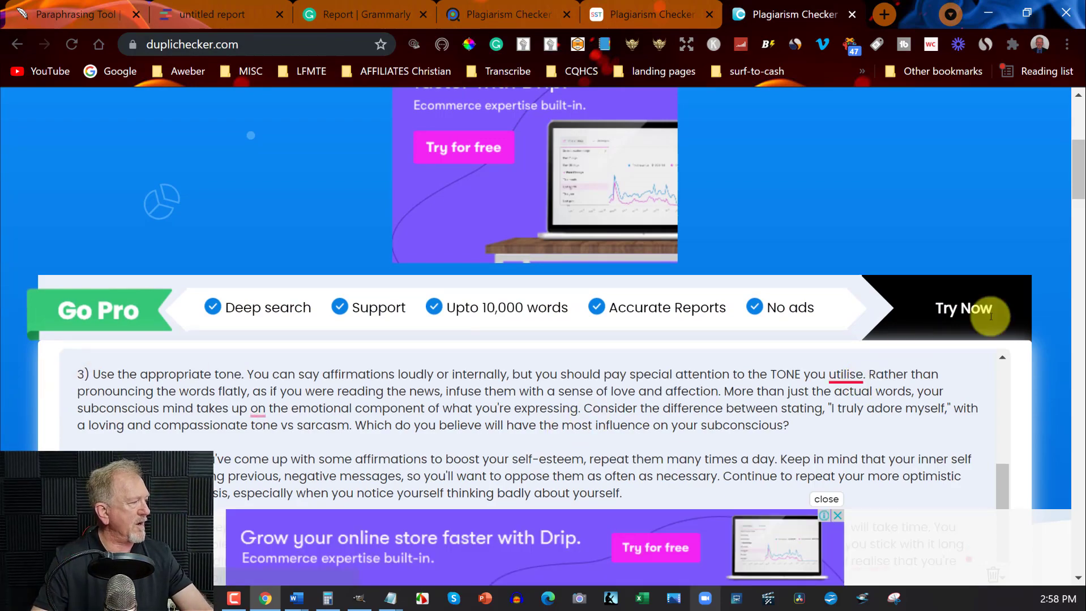
Complete the reCAPTCHA and run the plagiarism check on the pasted article
scroll(849, 385, down, 3)
scroll(1064, 287, down, 5)
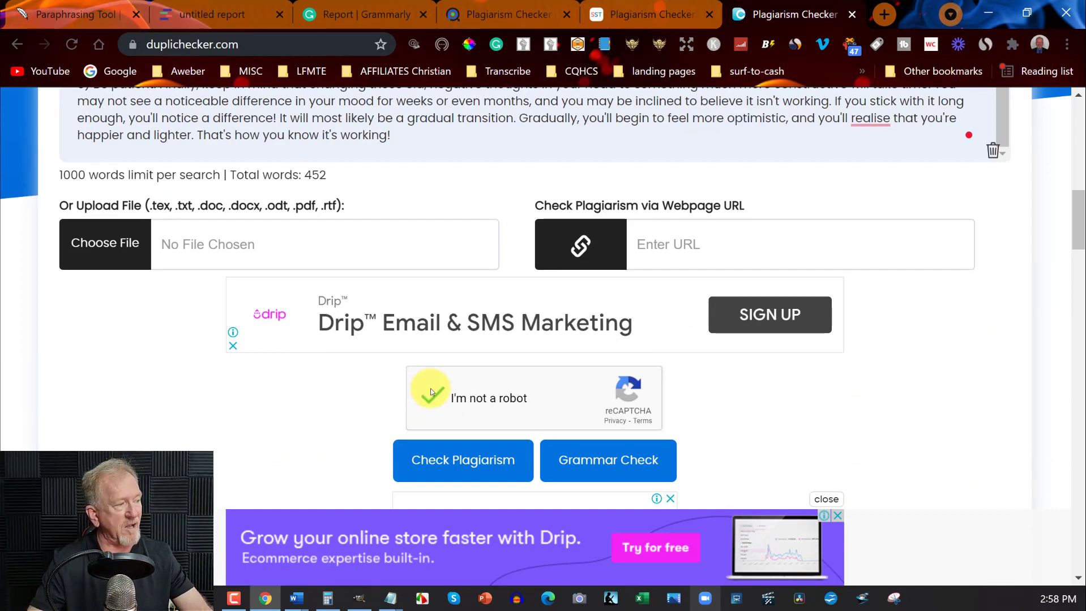
click(464, 459)
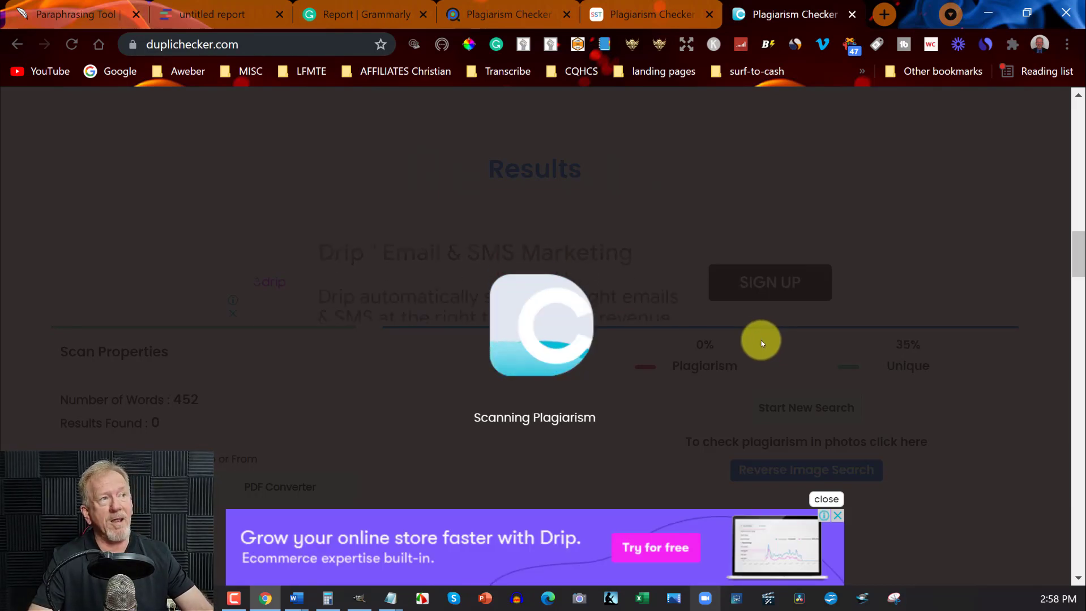
Switch to QuillBot and bring up the Standard-mode alternative sentences for "Say something such as" under tip 2
click(60, 17)
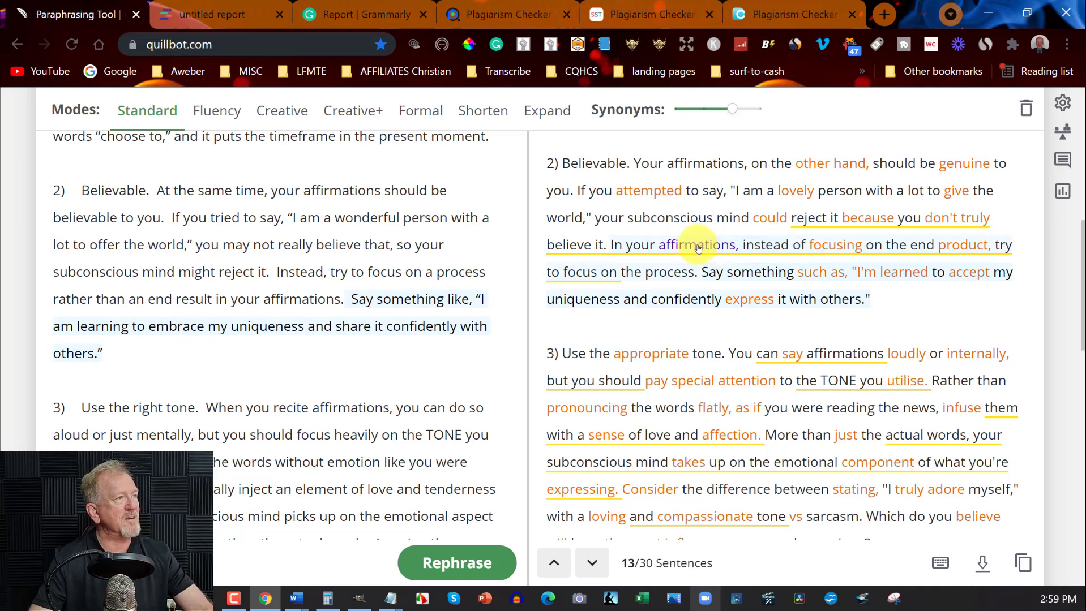
scroll(484, 231, up, 15)
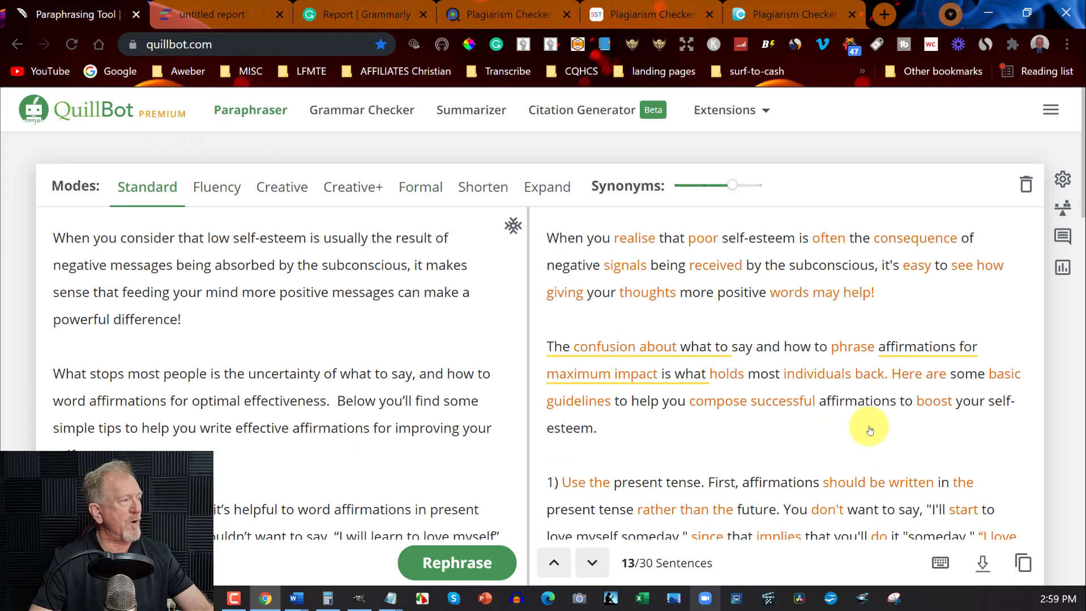
scroll(722, 377, down, 5)
scroll(723, 363, down, 3)
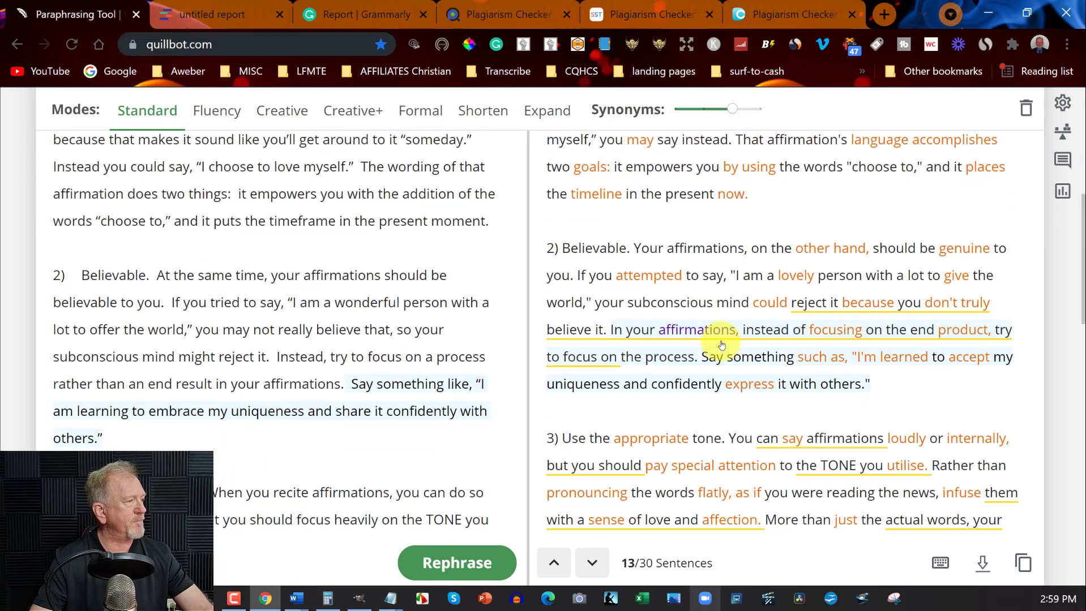
mouse_move(718, 338)
scroll(717, 338, down, 2)
scroll(694, 321, up, 2)
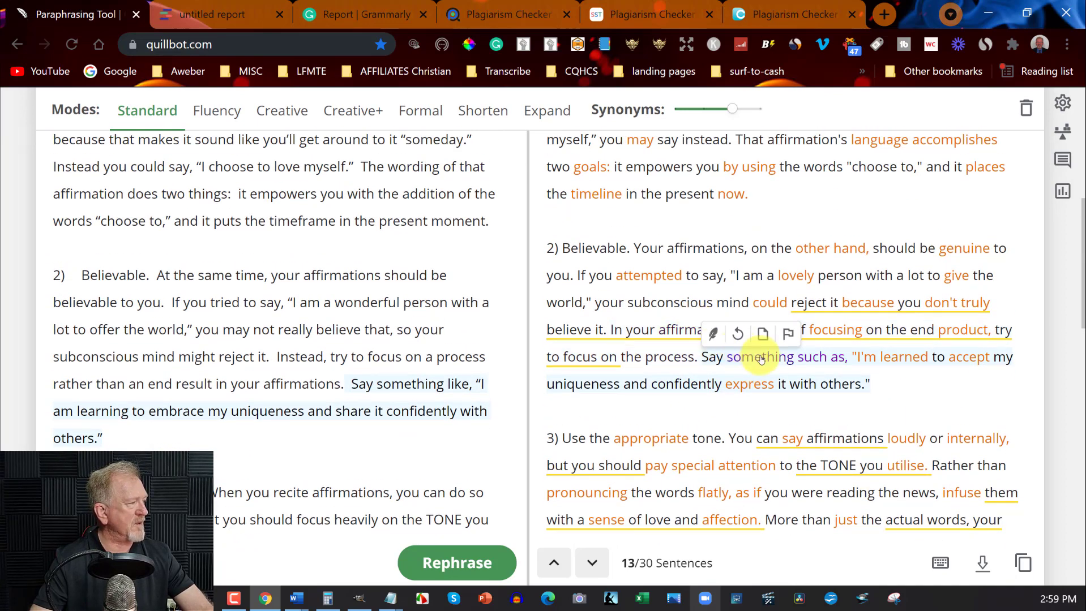
click(711, 361)
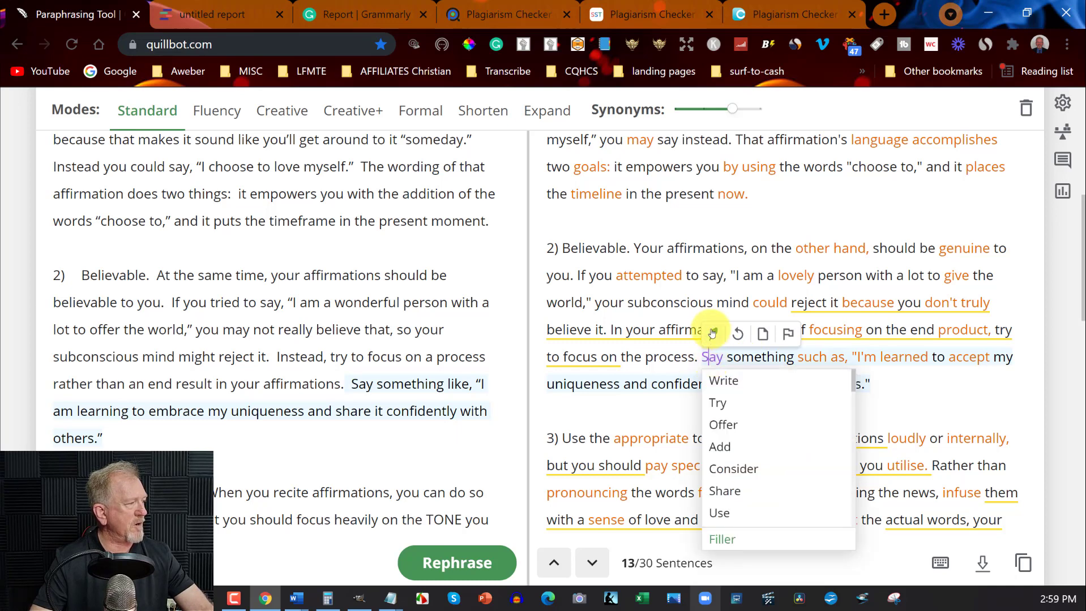
click(714, 334)
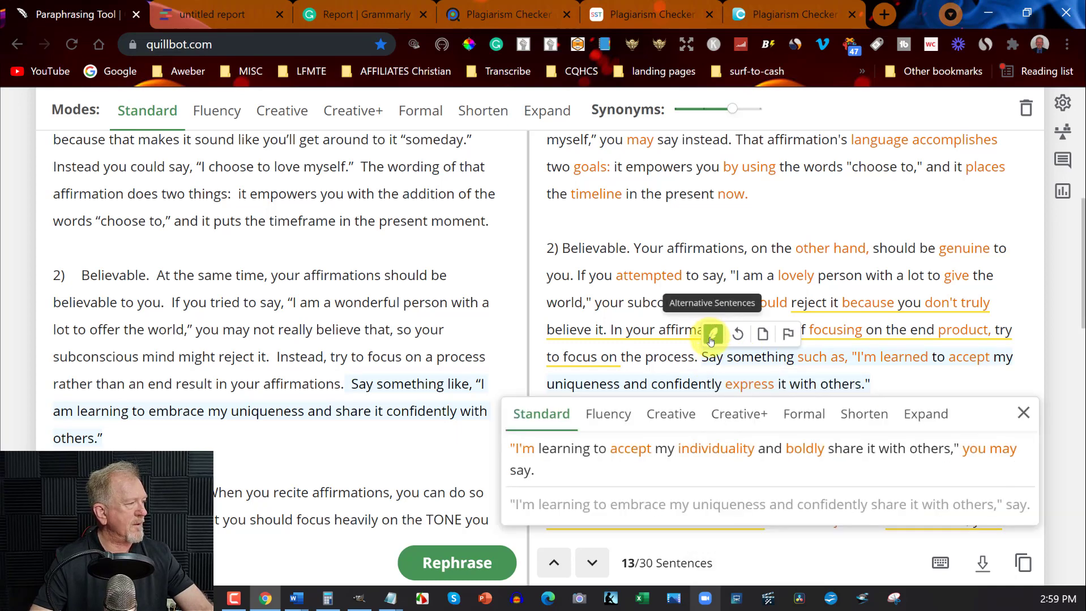
scroll(726, 444, down, 1)
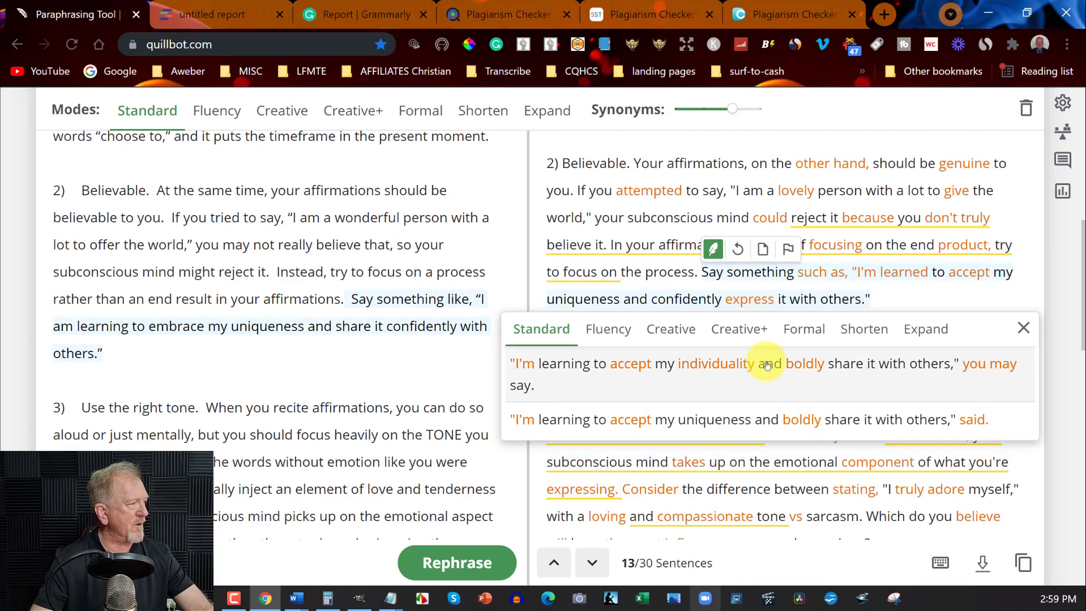
Replace the "Say something such as" sentence with the alternative "I'm learning to accept my individuality and boldly share it with others," you may say
click(771, 273)
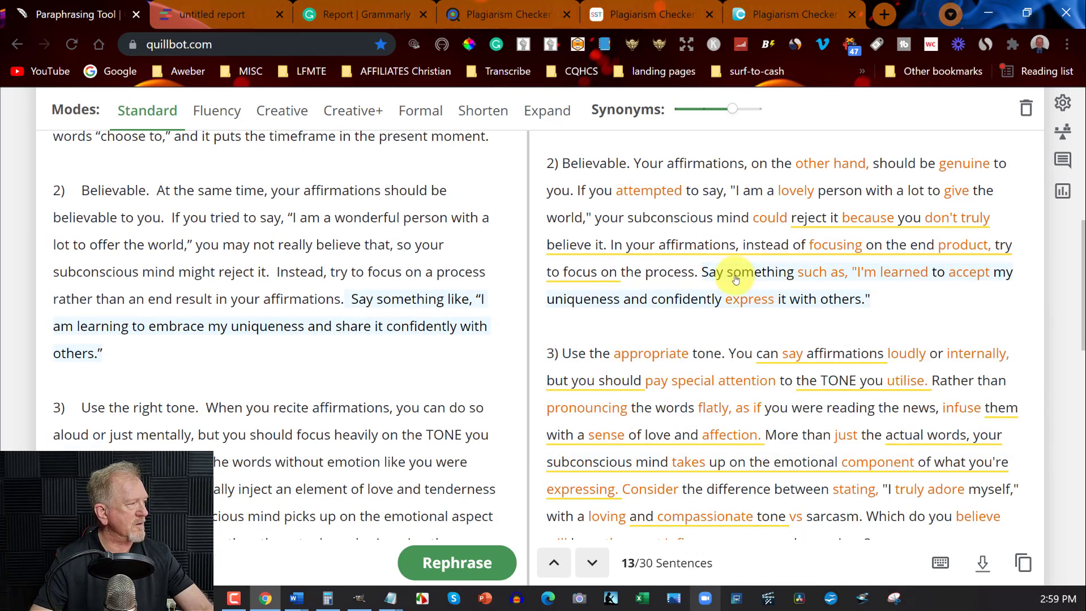
click(713, 249)
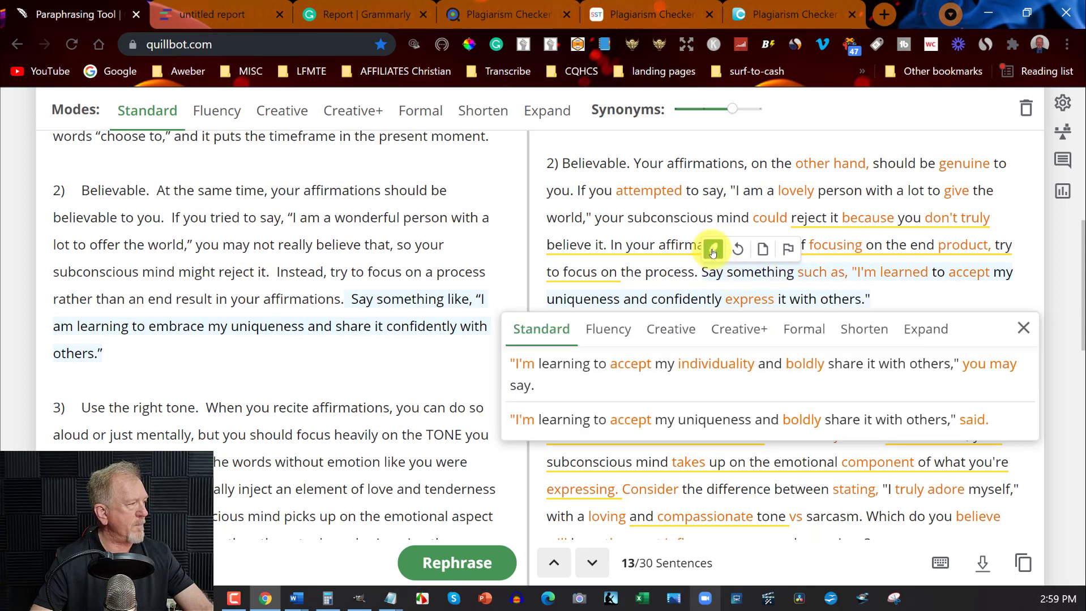
click(682, 378)
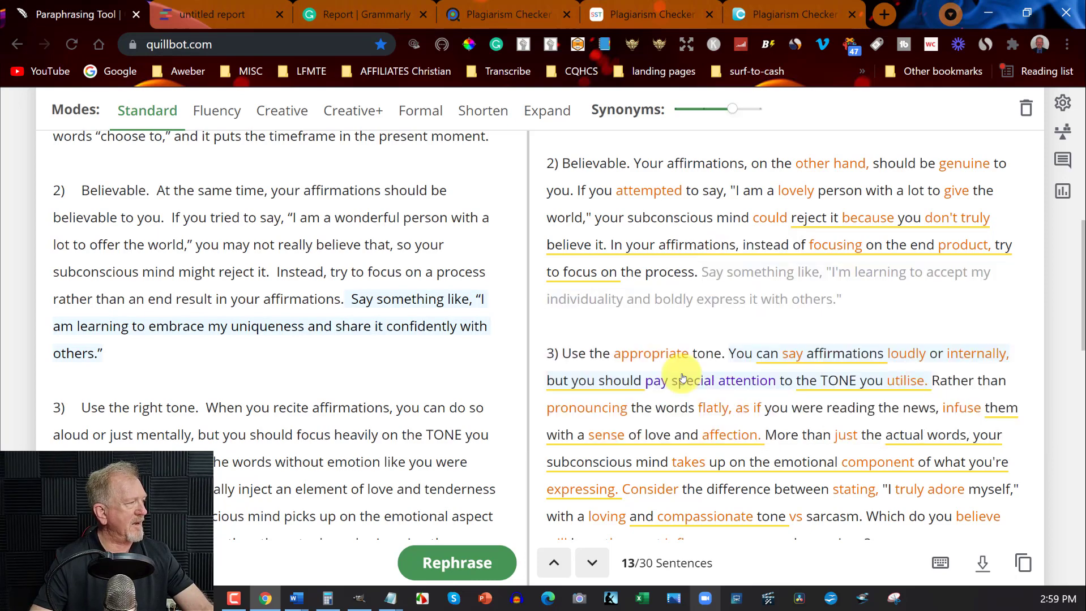
mouse_move(786, 308)
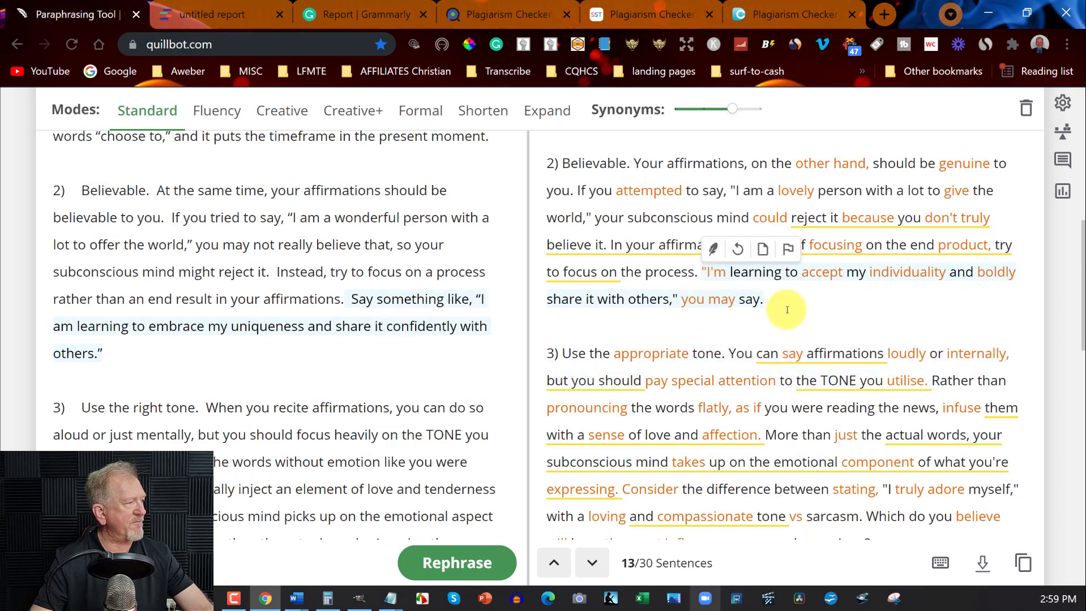
Copy the full paraphrased article from QuillBot and switch to the DupliChecker results
scroll(787, 308, up, 10)
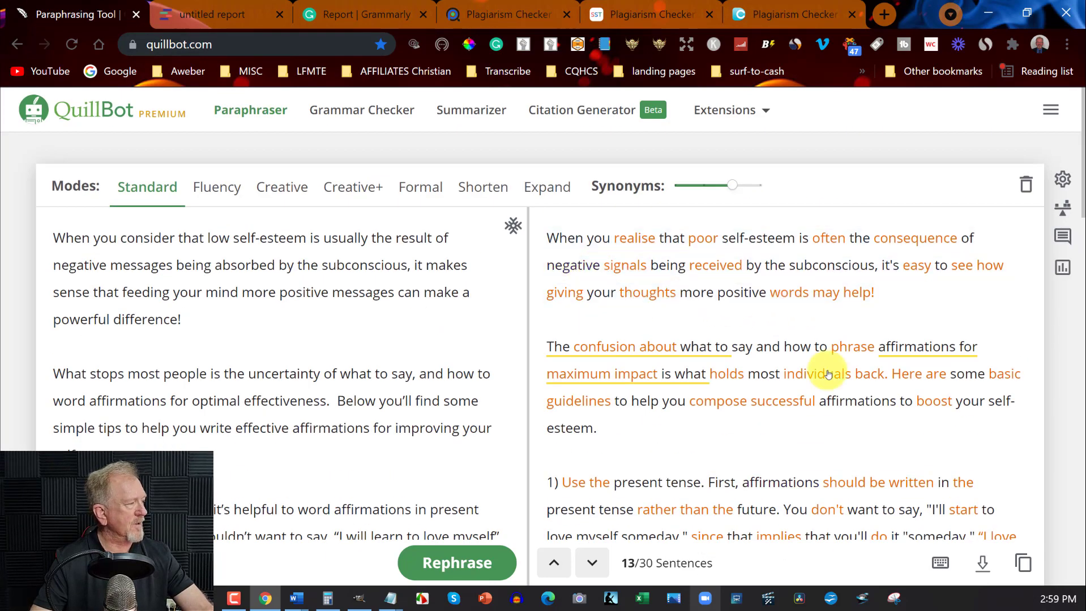
click(1022, 561)
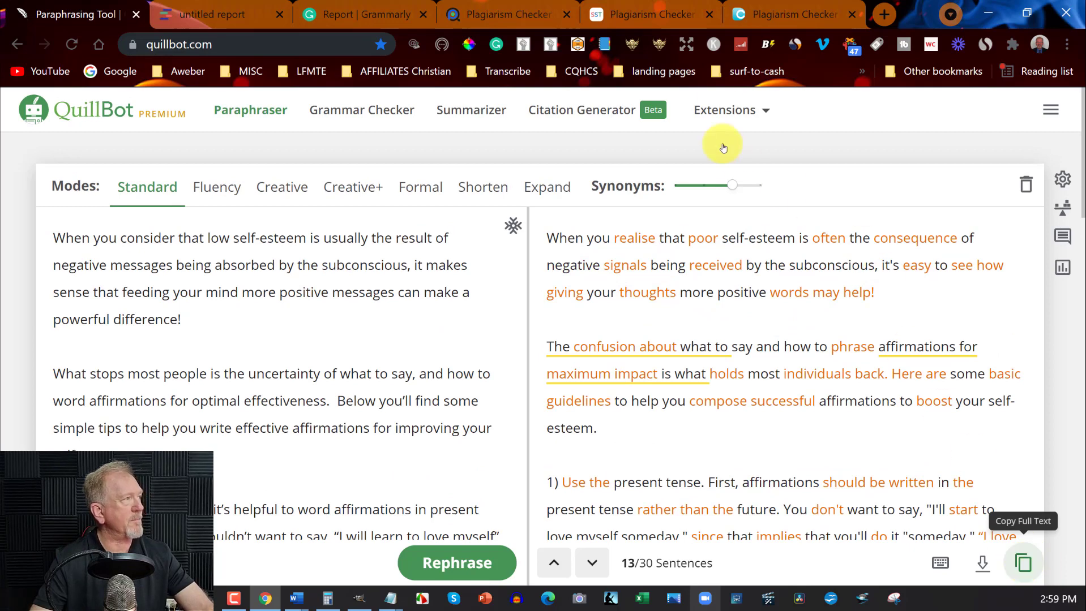
click(787, 4)
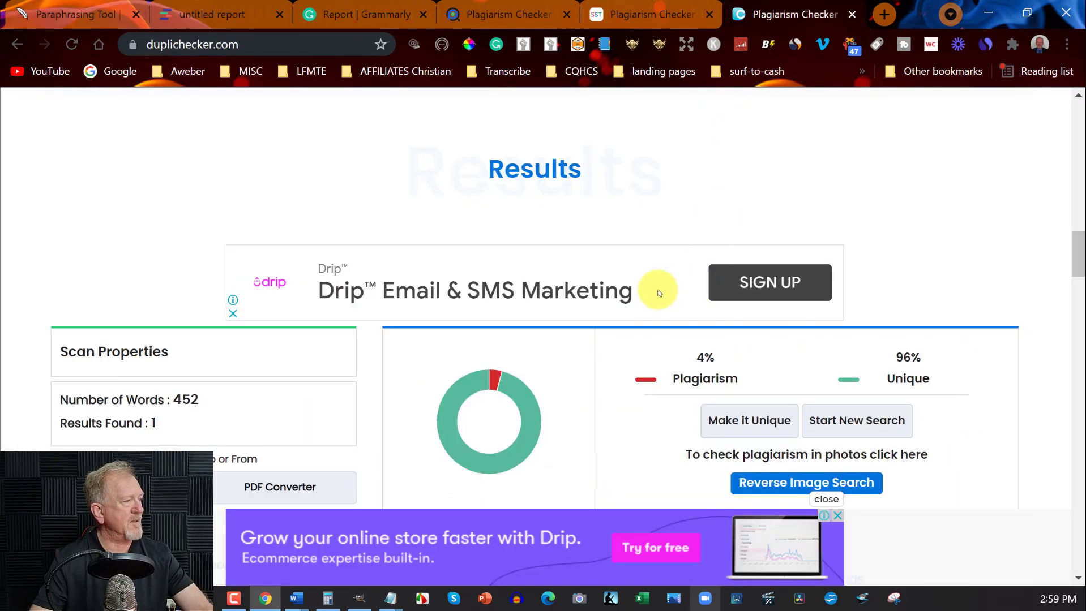
Review the DupliChecker results, examining the highlighted sentence under tip 2 and its matched source
scroll(371, 330, down, 9)
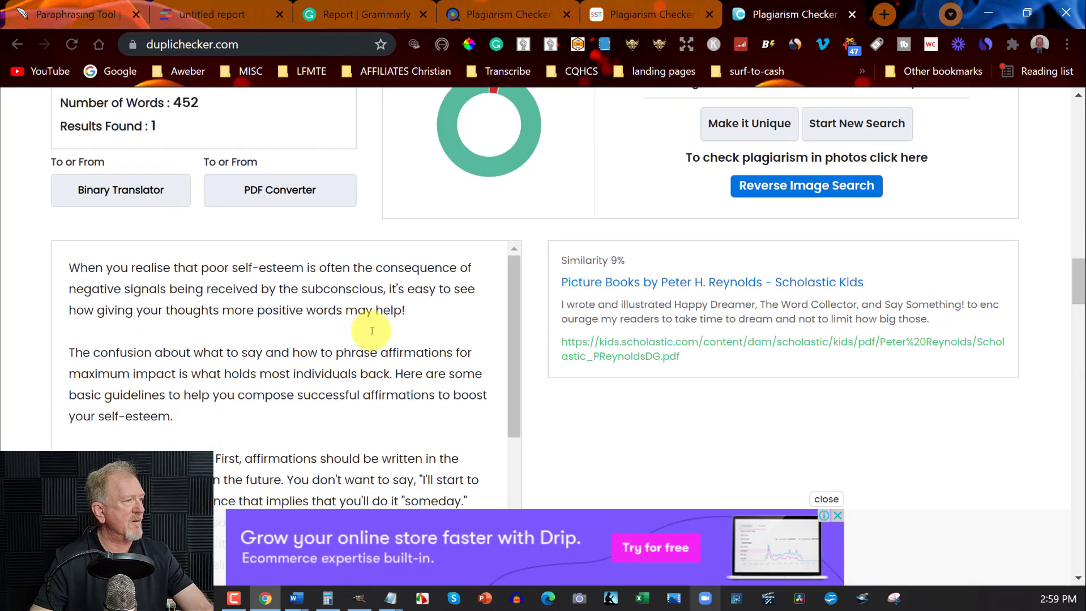
scroll(371, 330, down, 5)
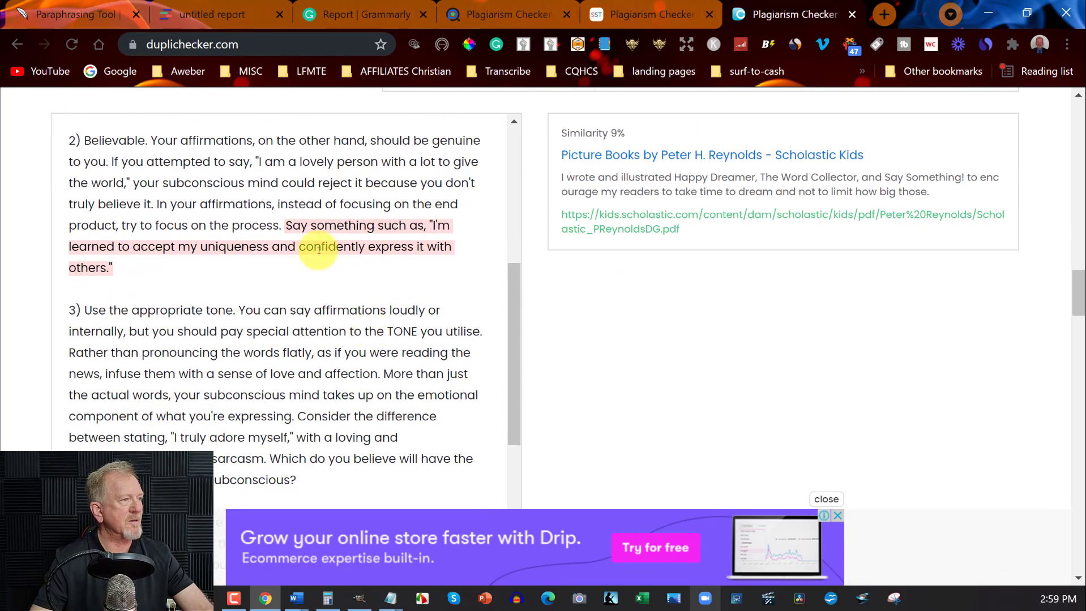
scroll(319, 249, down, 4)
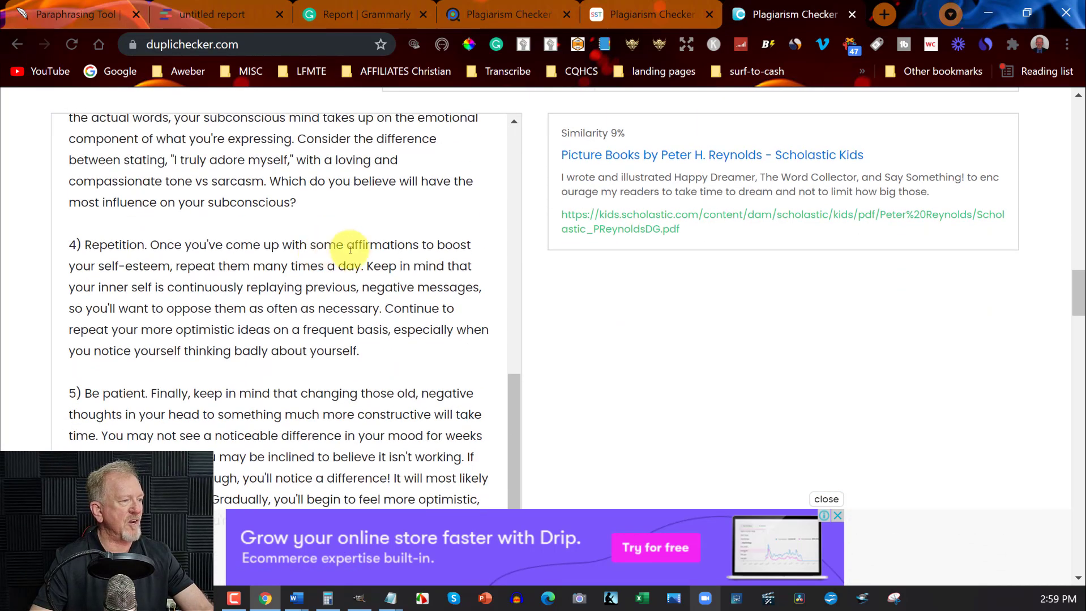
scroll(451, 245, up, 10)
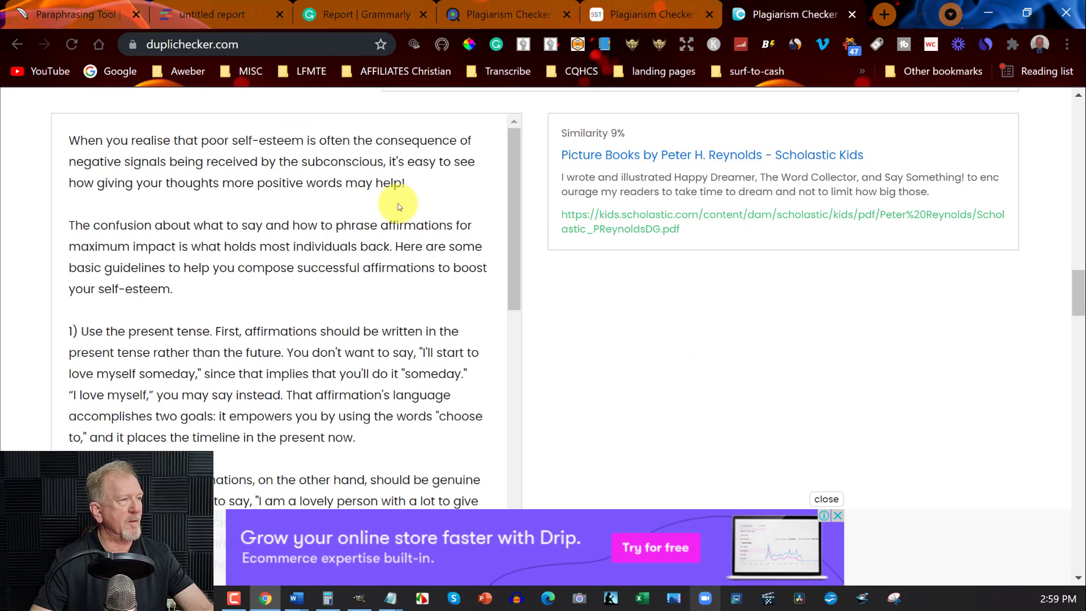
Reload the DupliChecker page and copy the full paraphrased article from QuillBot again
click(70, 46)
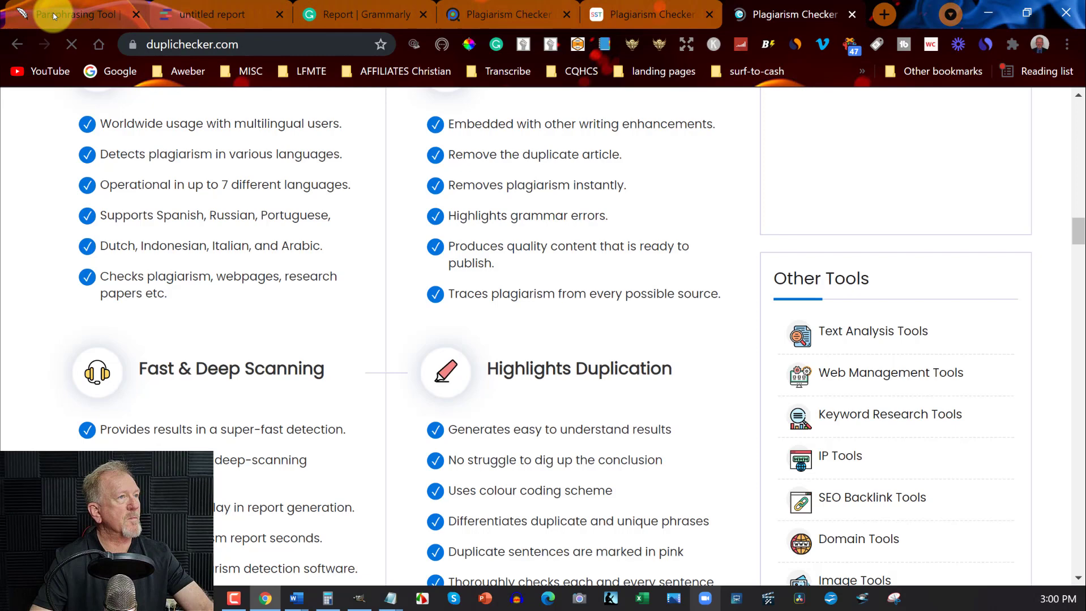
click(56, 14)
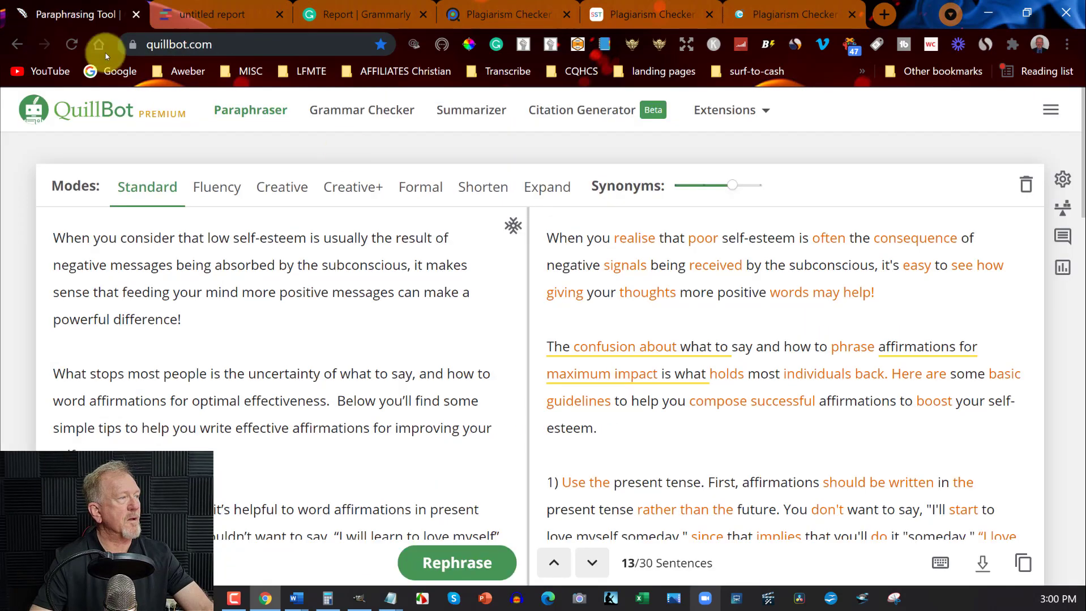
click(1024, 565)
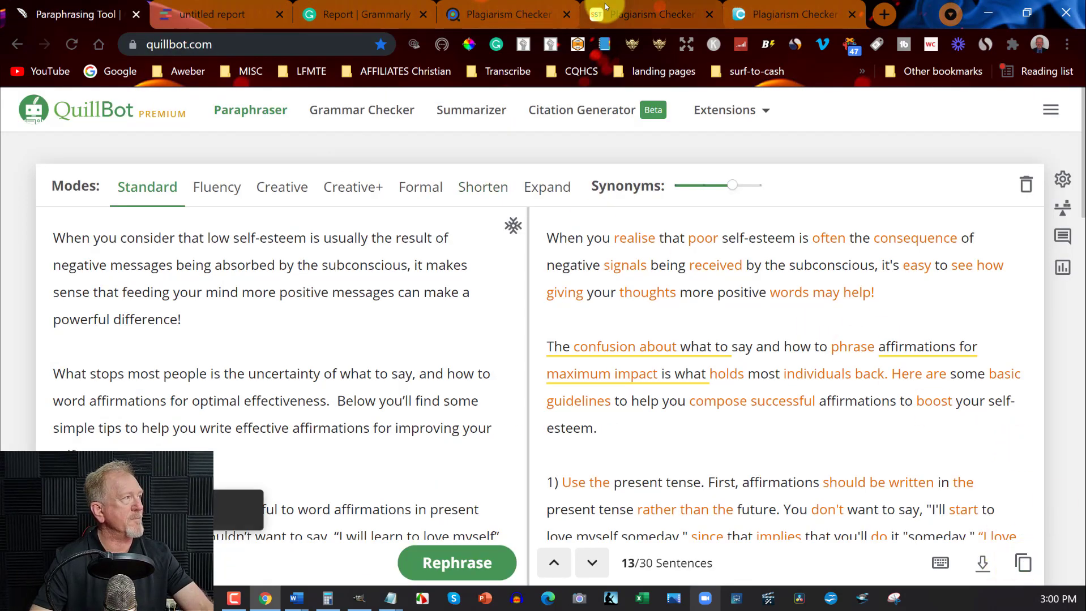
Paste the revised article into DupliChecker, complete the reCAPTCHA and start the plagiarism check
click(757, 15)
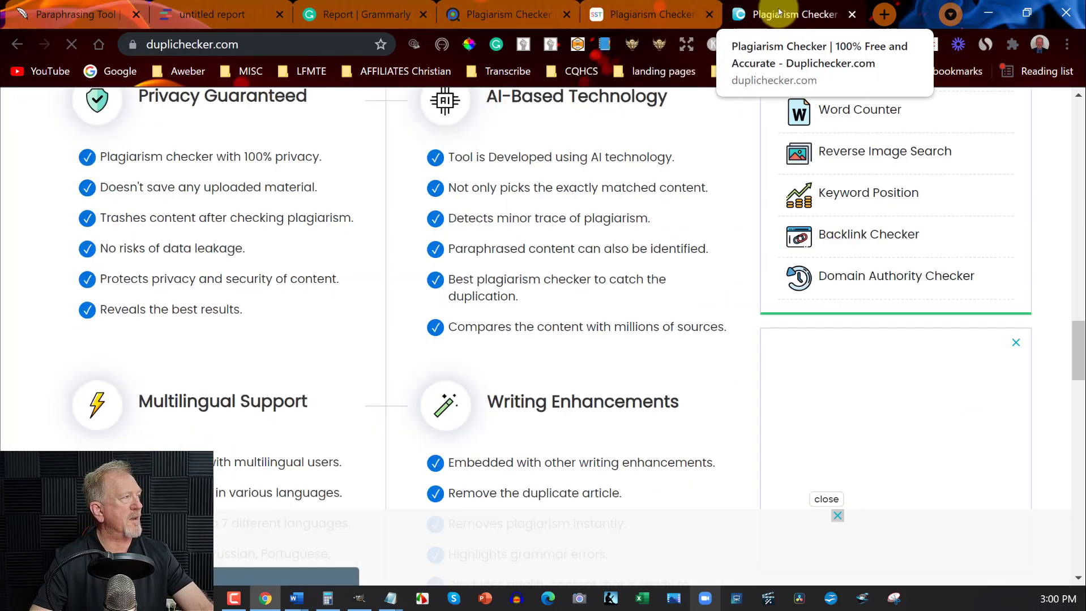
scroll(405, 244, up, 15)
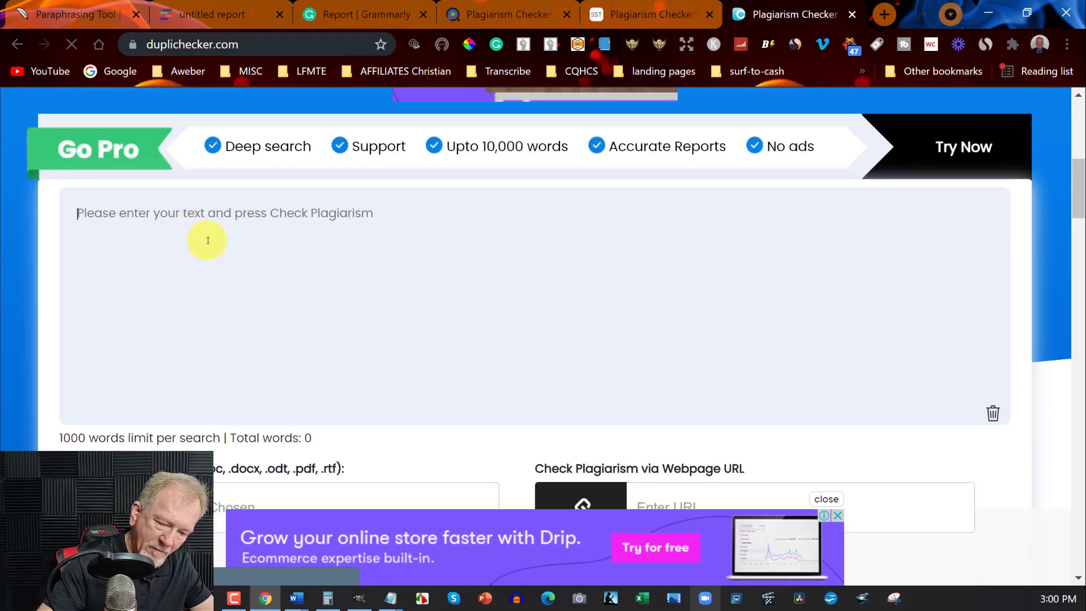
key(ctrl+v)
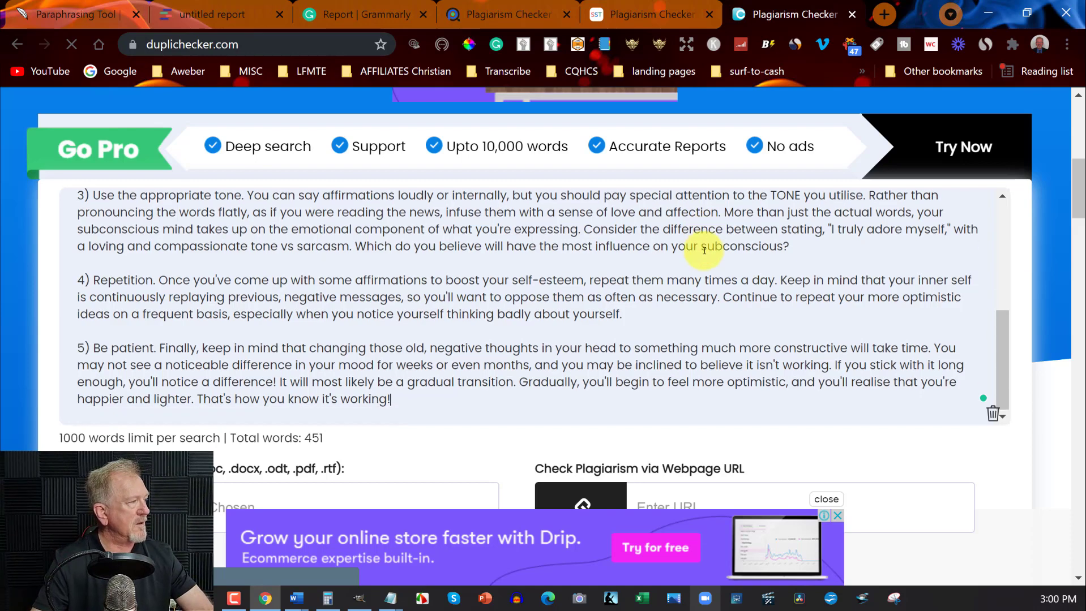
scroll(999, 275, down, 7)
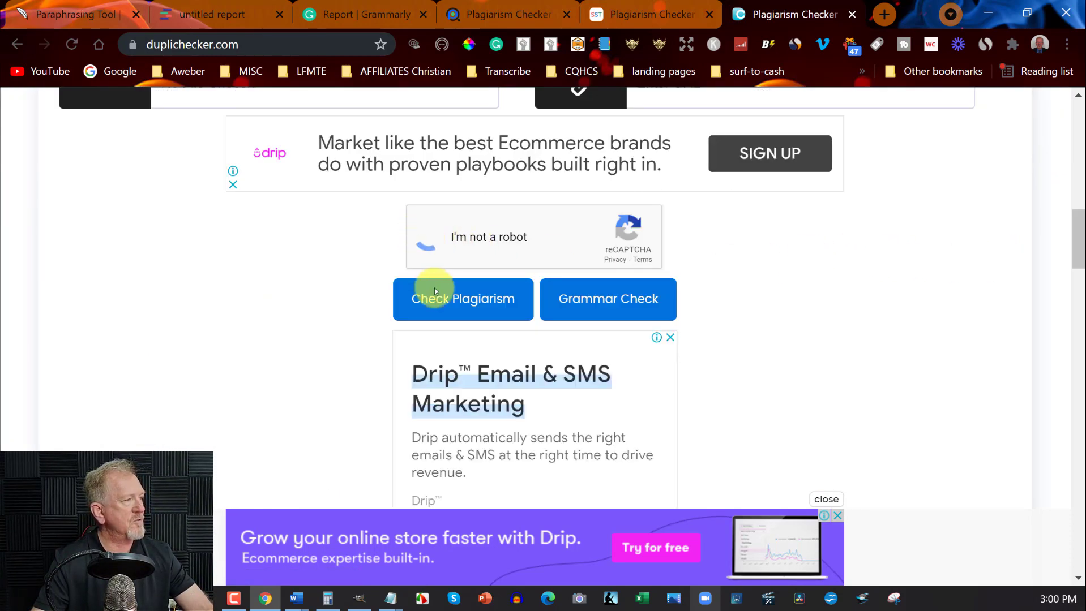
click(447, 298)
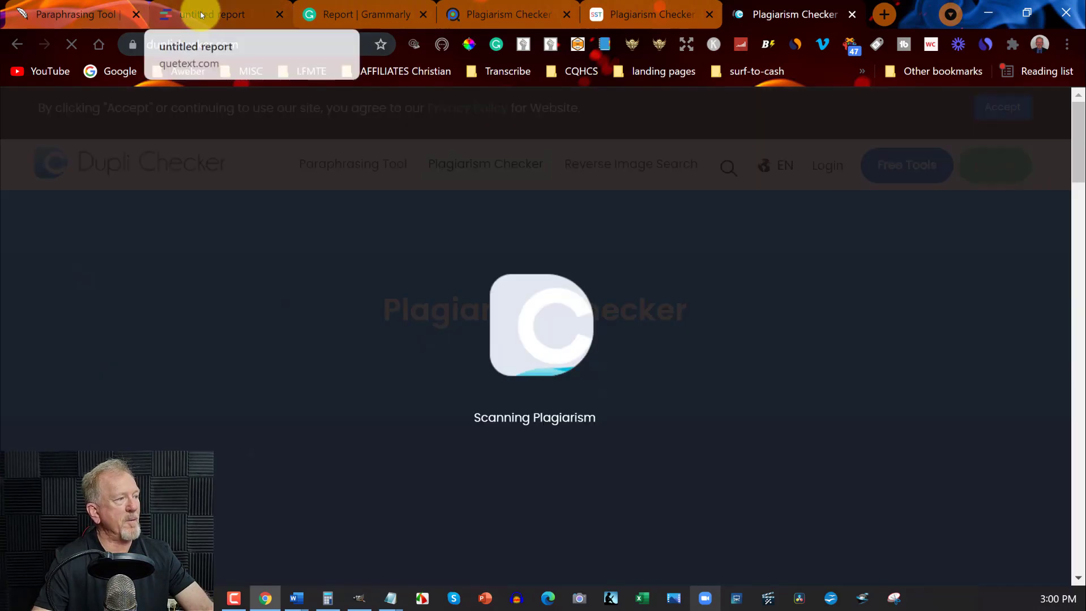
Switch to Quetext, return from the old report to its search page and decline the quick tour
click(205, 13)
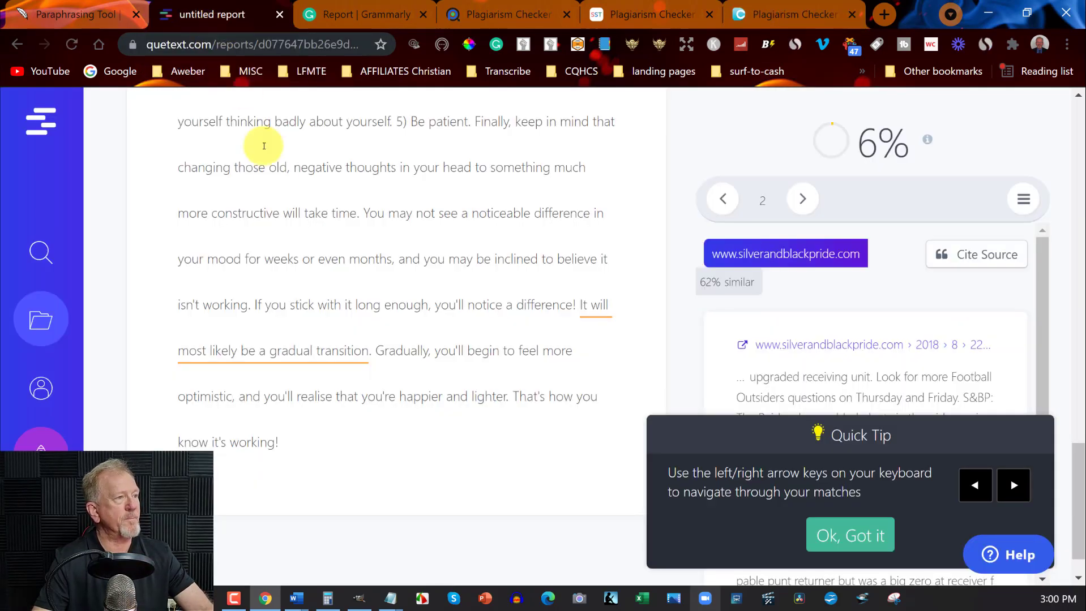
key(ctrl+a)
key(ctrl+c)
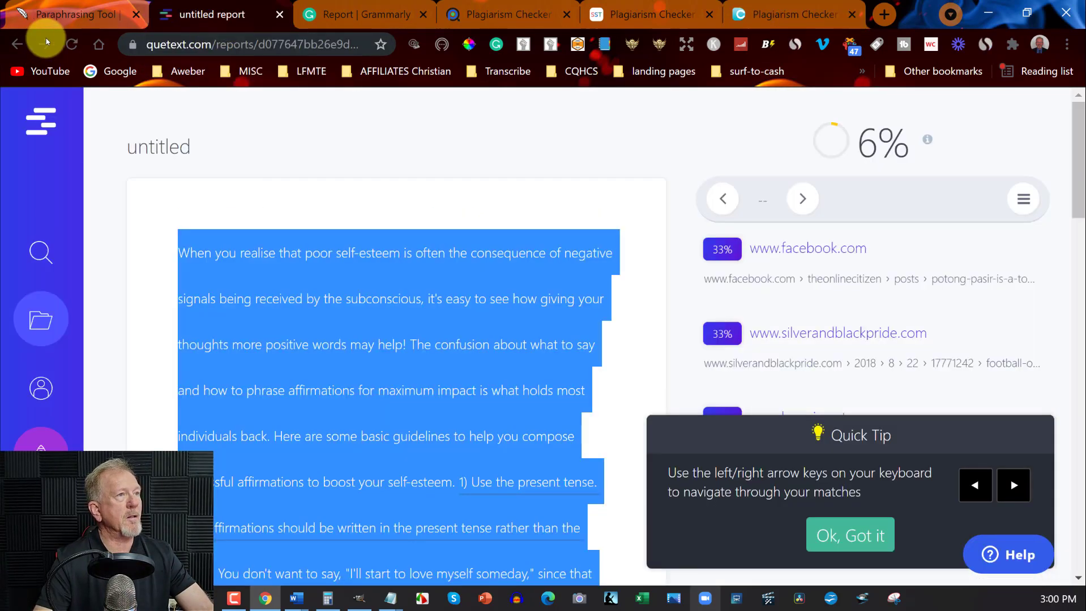
click(17, 45)
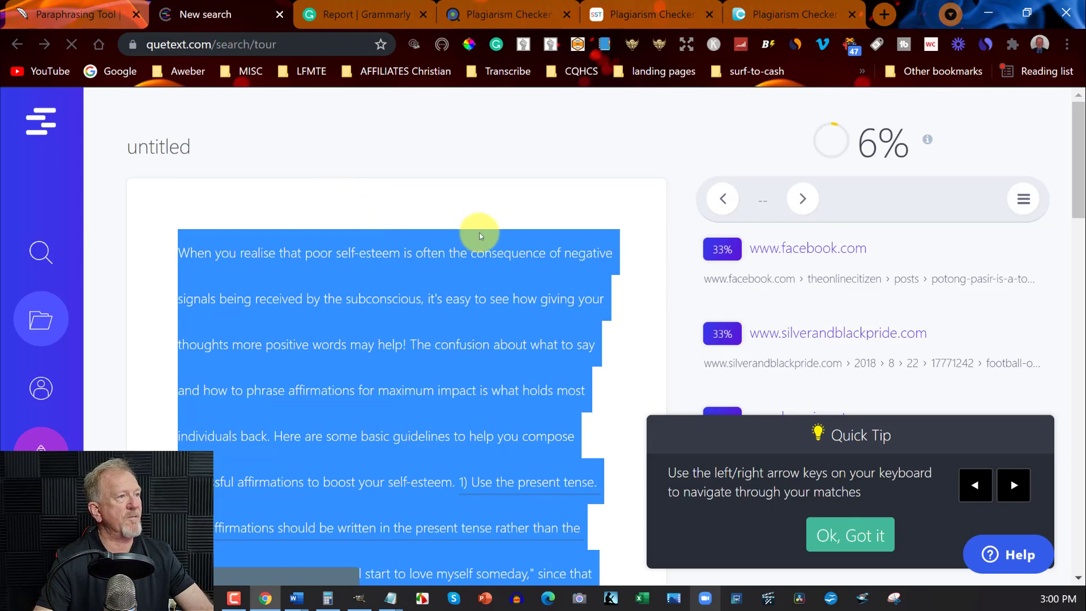
key(ctrl+v)
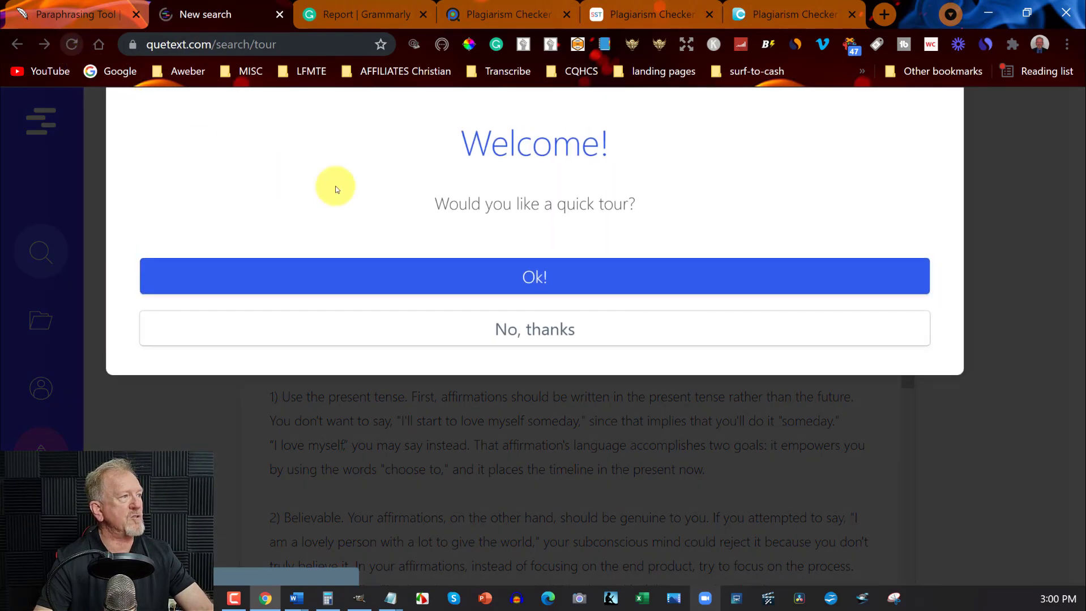
click(557, 332)
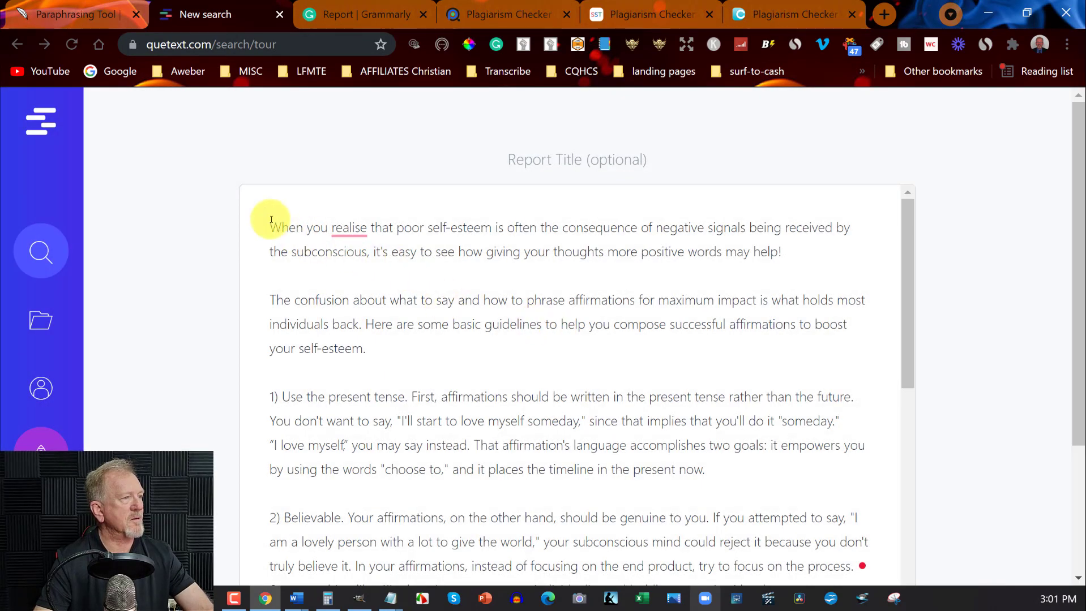
Replace the old text in the Quetext search with the revised article and run the plagiarism check
drag(266, 228, 798, 548)
key(Delete)
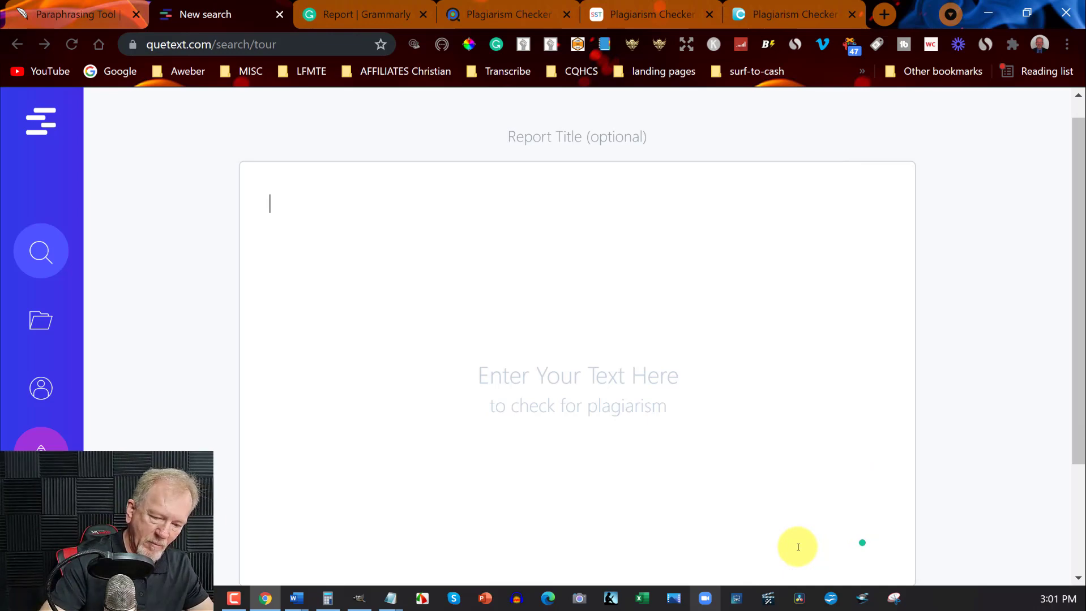
key(ctrl+v)
scroll(1014, 281, down, 1)
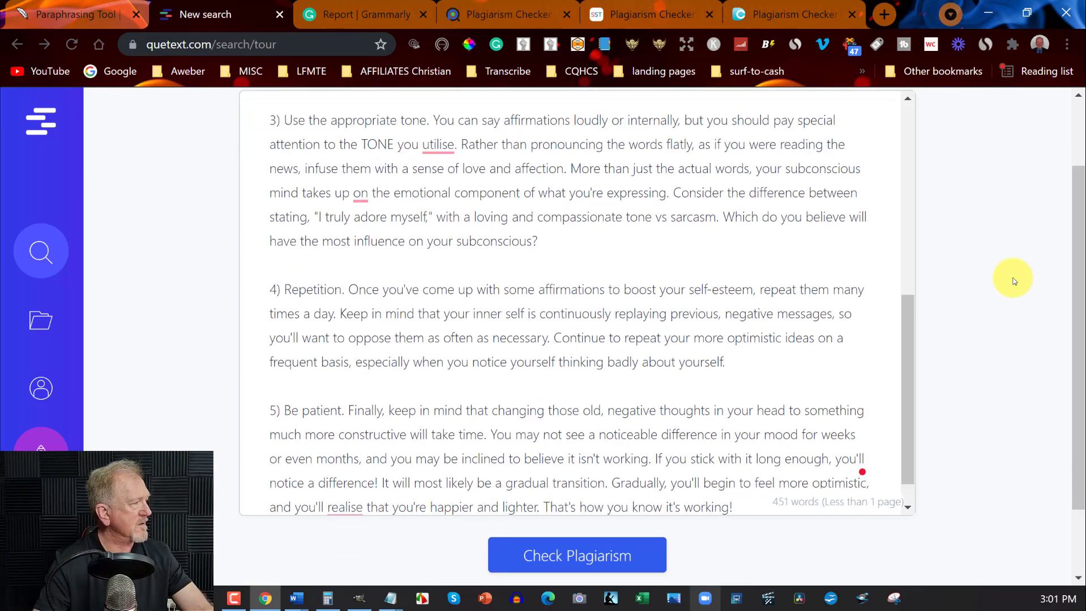
scroll(1013, 282, down, 1)
click(601, 454)
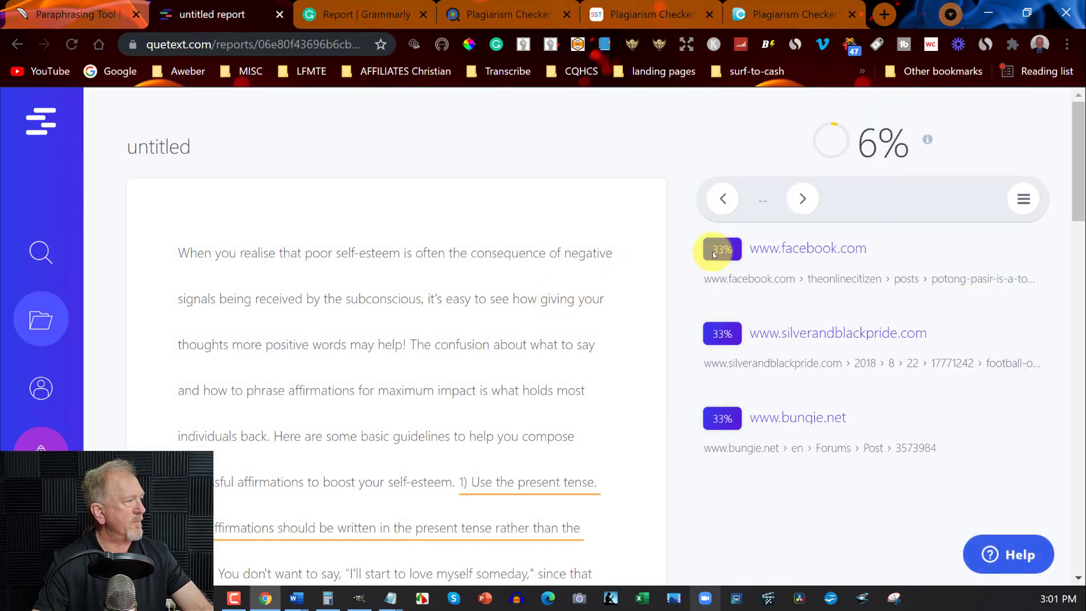
Examine the new Quetext report for underlined sentences and check the reworded passage under tip 2
scroll(596, 315, down, 9)
scroll(557, 321, down, 15)
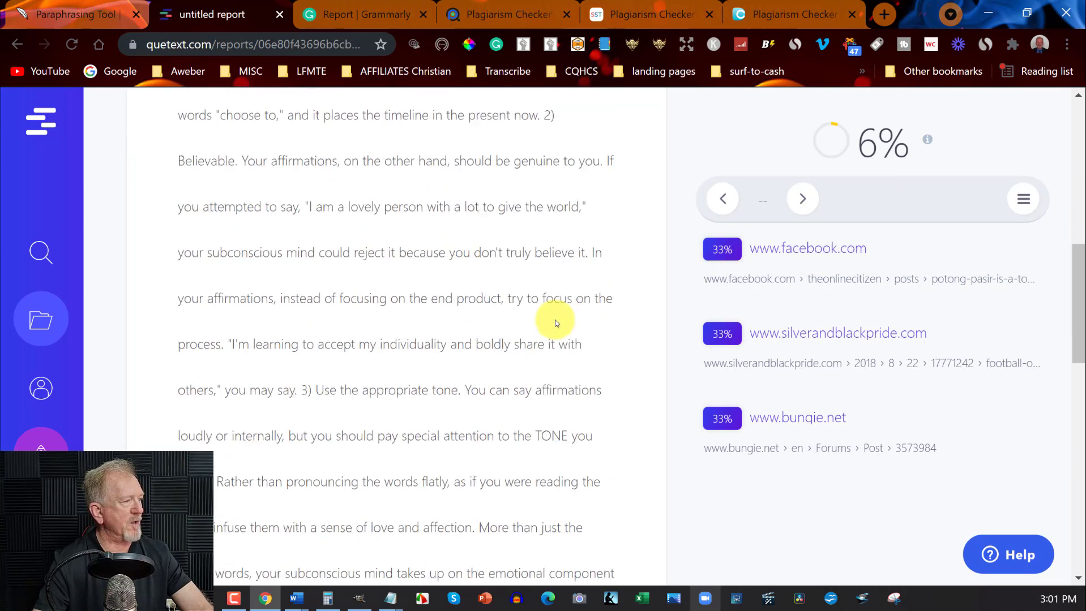
scroll(555, 319, down, 2)
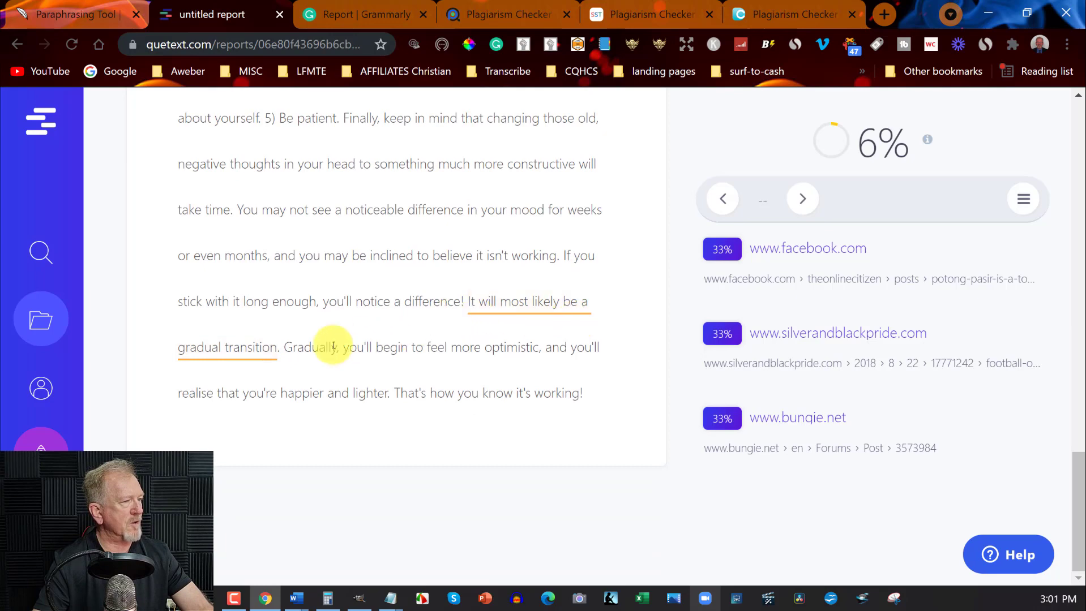
scroll(352, 329, up, 12)
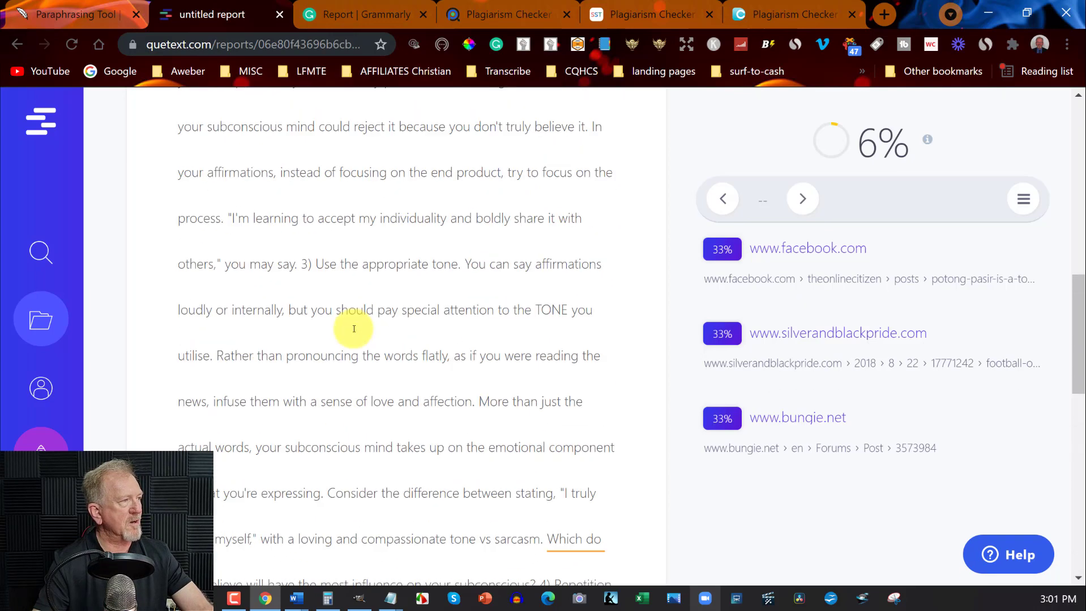
scroll(354, 328, up, 12)
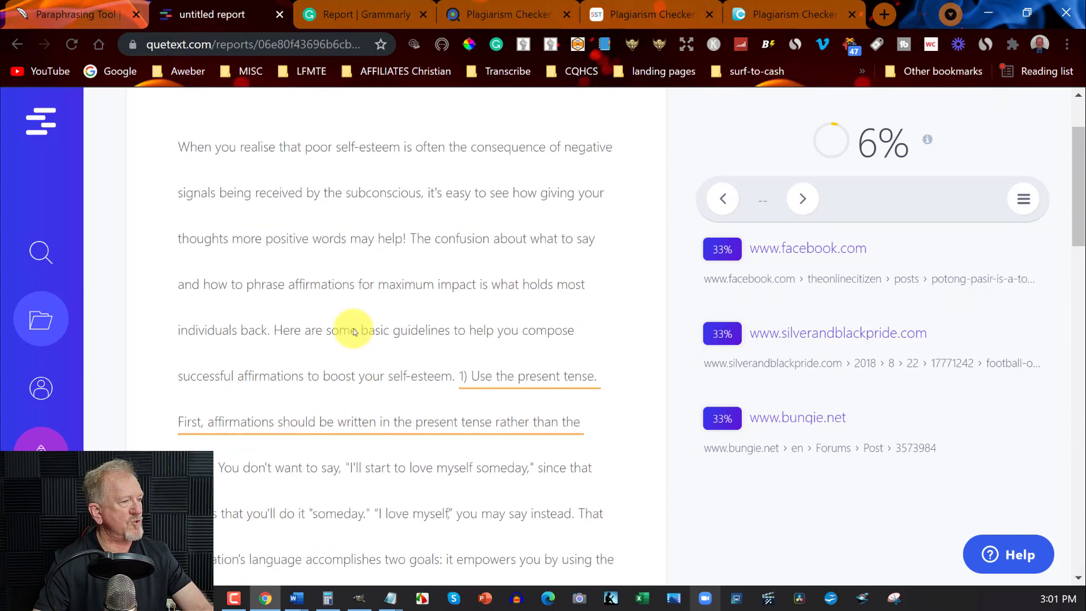
scroll(352, 329, down, 7)
Compare the Grammarly report with the PlagiarismDetector scan report, examining its scores and the highlighted sentence under tip 2
click(363, 14)
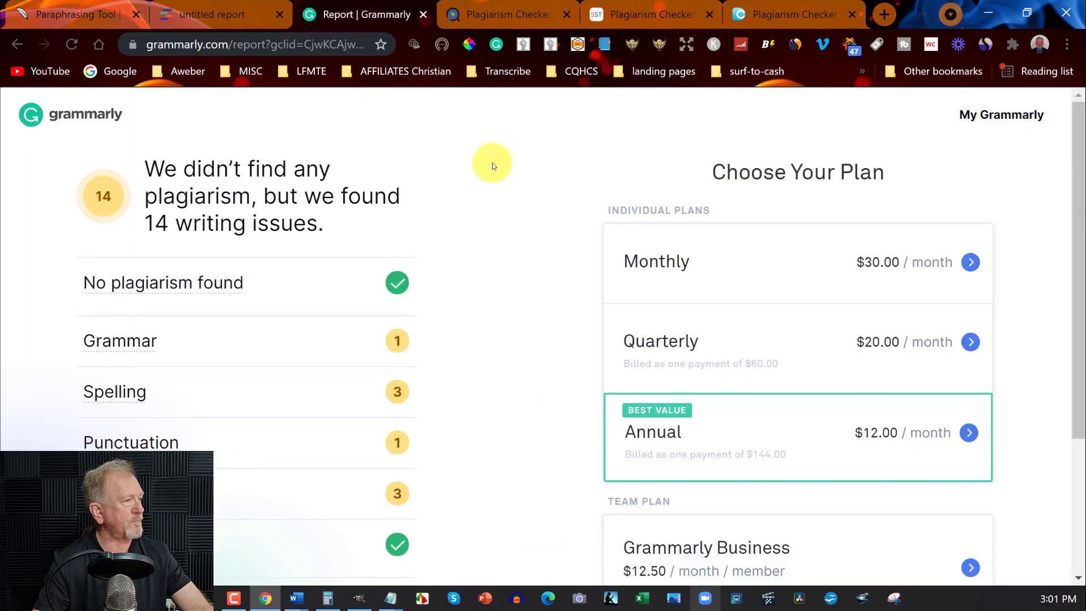
click(492, 8)
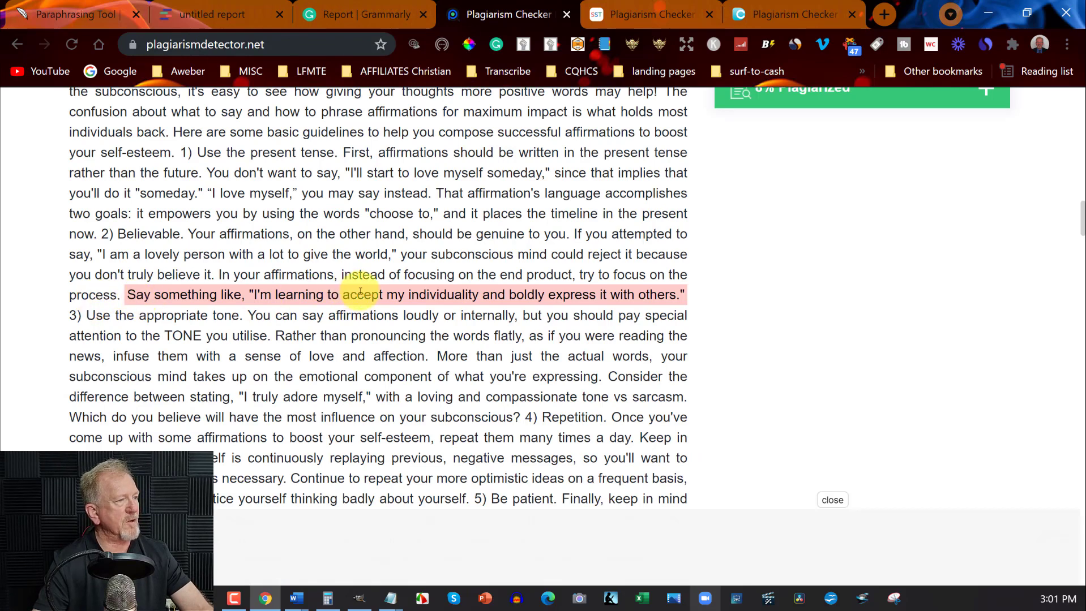
scroll(431, 283, up, 5)
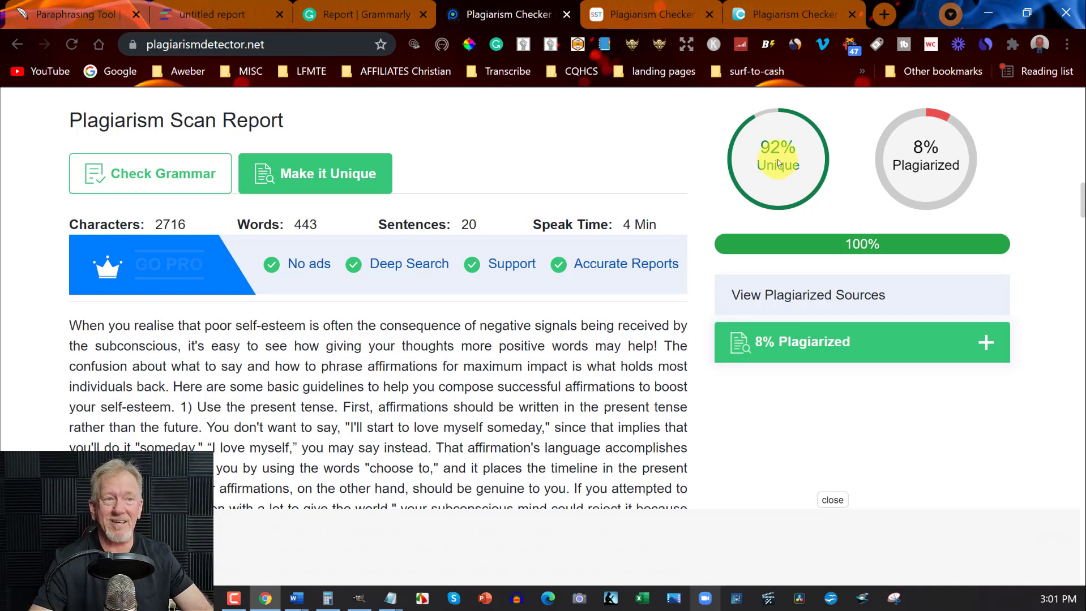
scroll(486, 348, down, 3)
scroll(486, 348, down, 2)
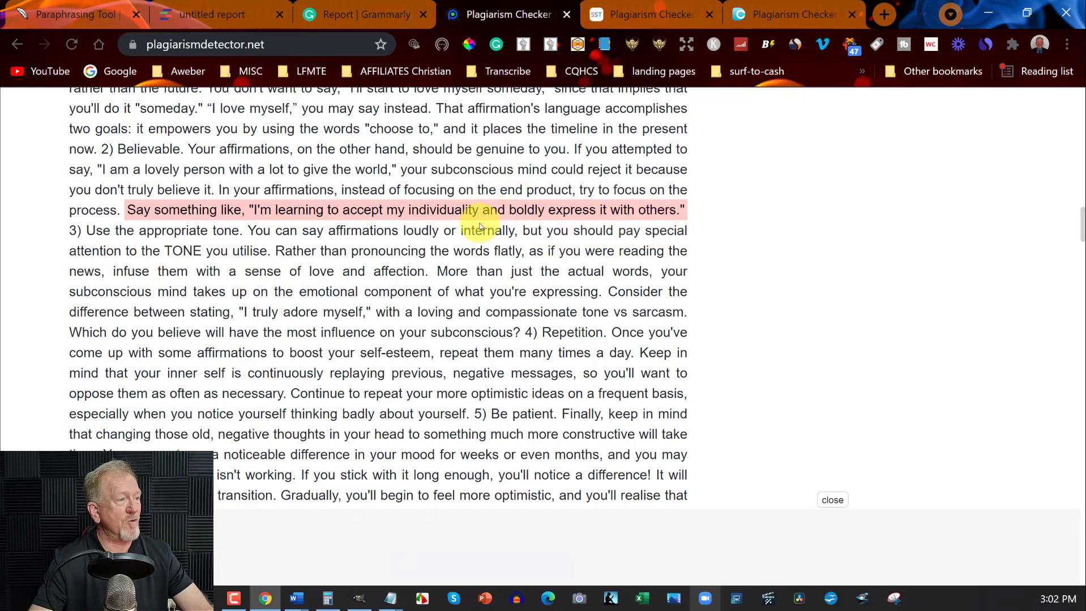
scroll(477, 230, down, 6)
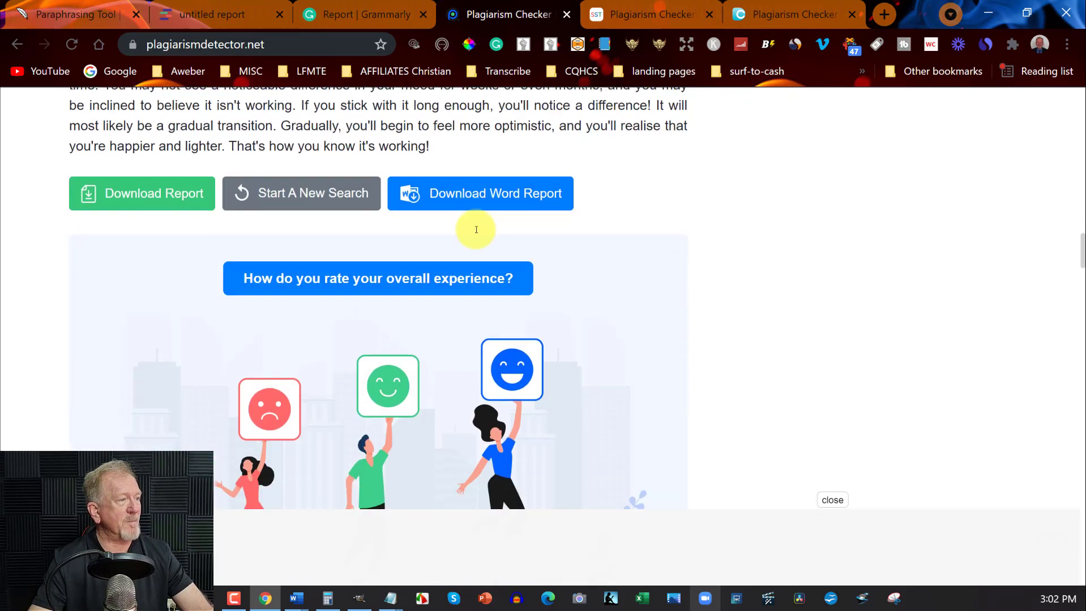
scroll(476, 231, up, 6)
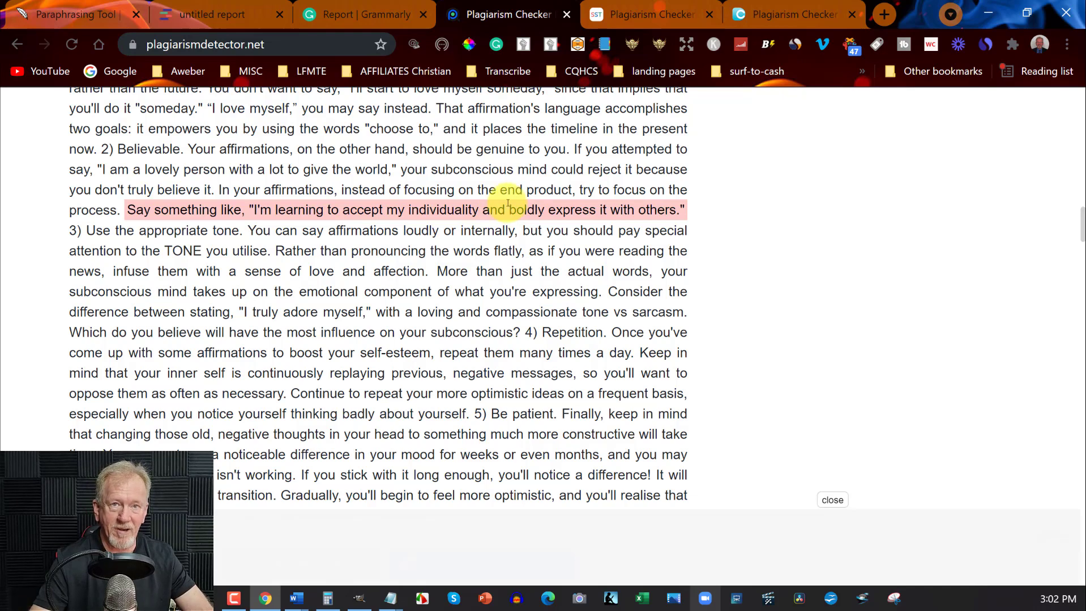
scroll(507, 204, up, 3)
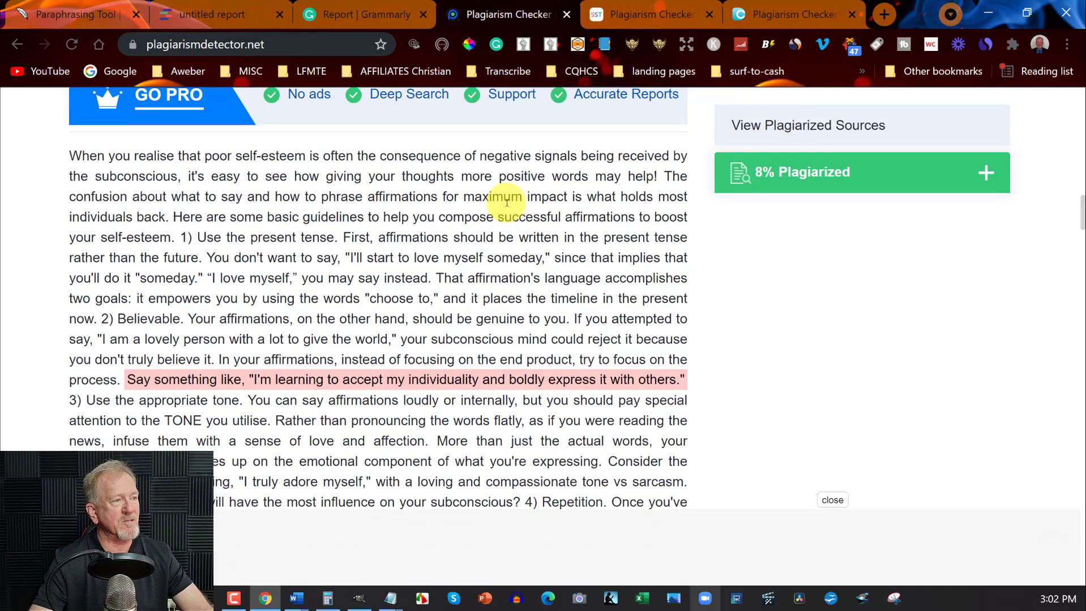